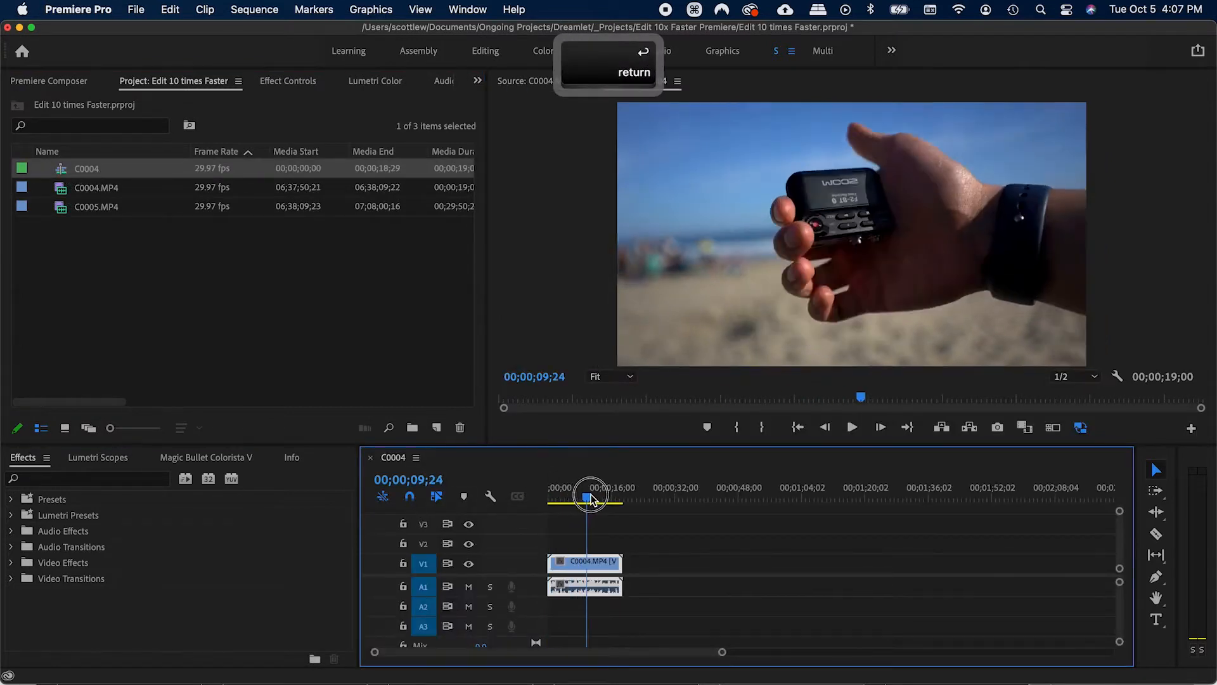
- Set the timeline clip's scale to 105 and position to 1003, 548, and play the sequence from near 2 seconds
click(136, 230)
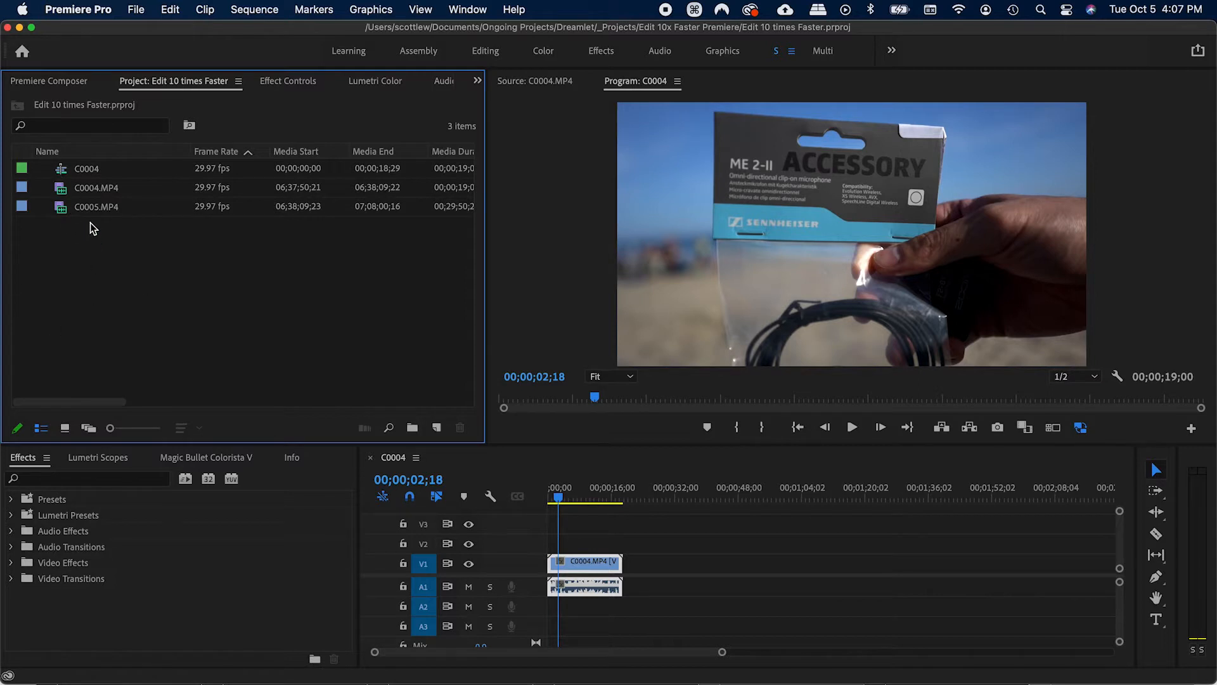
click(269, 85)
drag(180, 182, 220, 164)
mouse_move(558, 496)
mouse_down()
mouse_move(600, 503)
mouse_move(561, 502)
mouse_up()
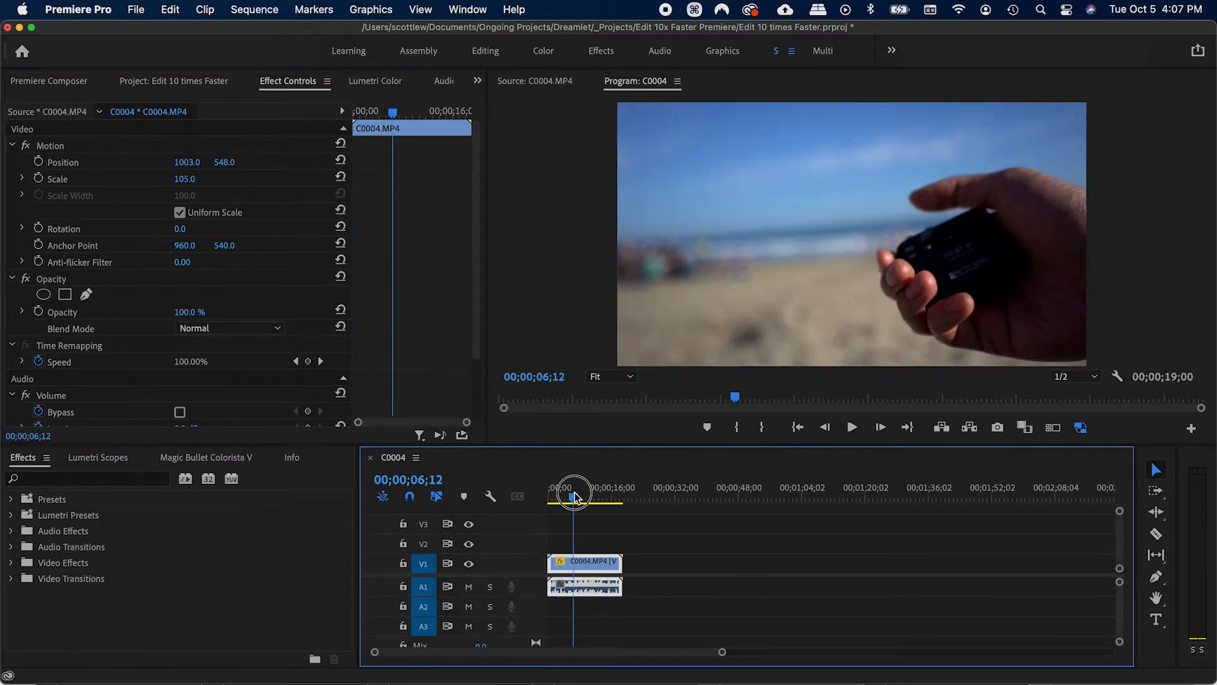
key(space)
- Switch back and forth between the Projects, Effect Controls, Lumetri Color, Essential Sound and Essential Graphics panels to view each one
click(24, 464)
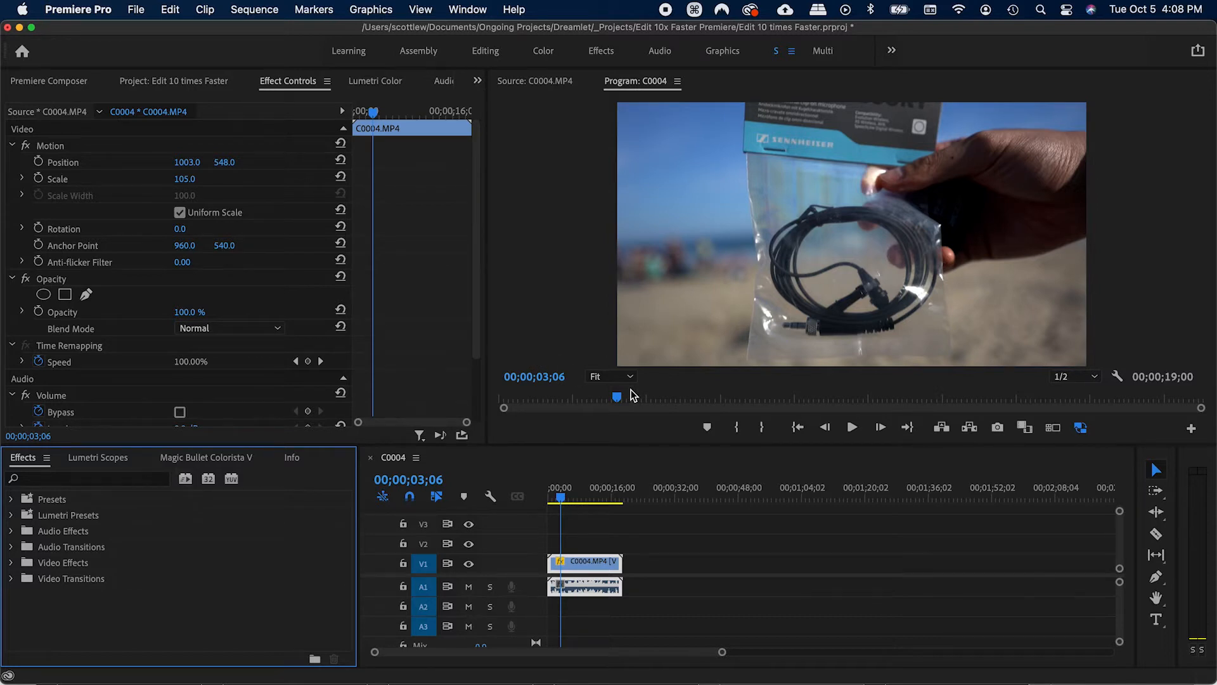
key(shift+z)
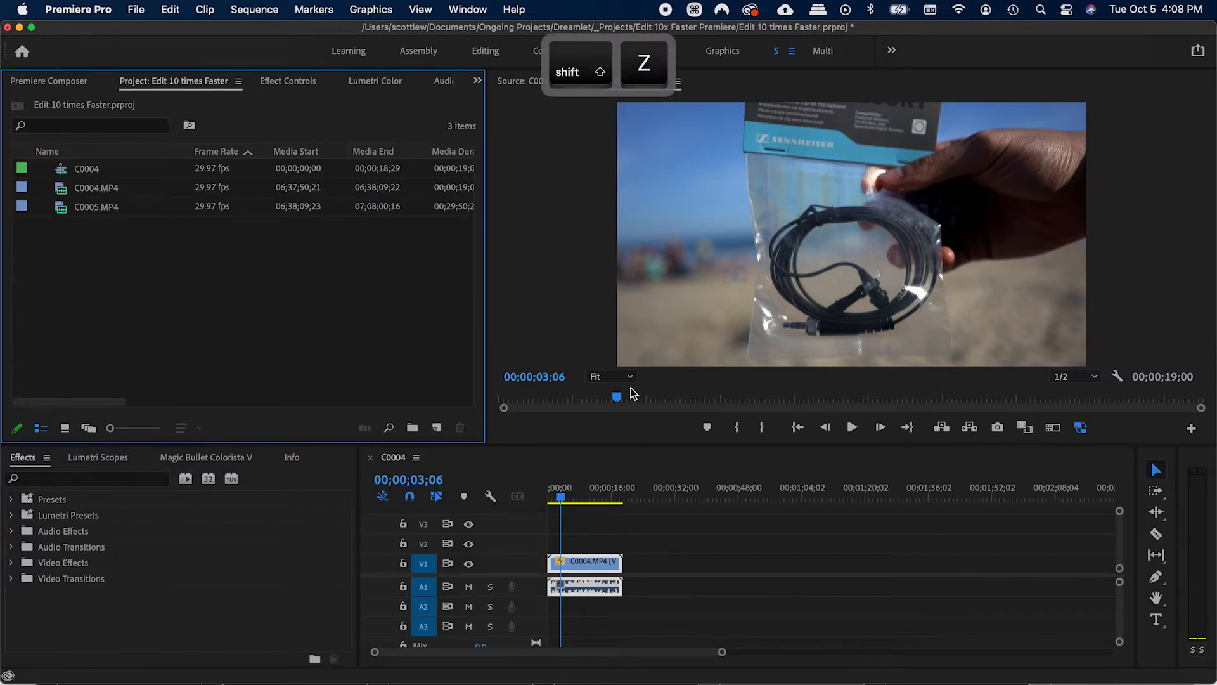
key(shift+x)
key(shift+c)
key(shift+x)
key(shift+z)
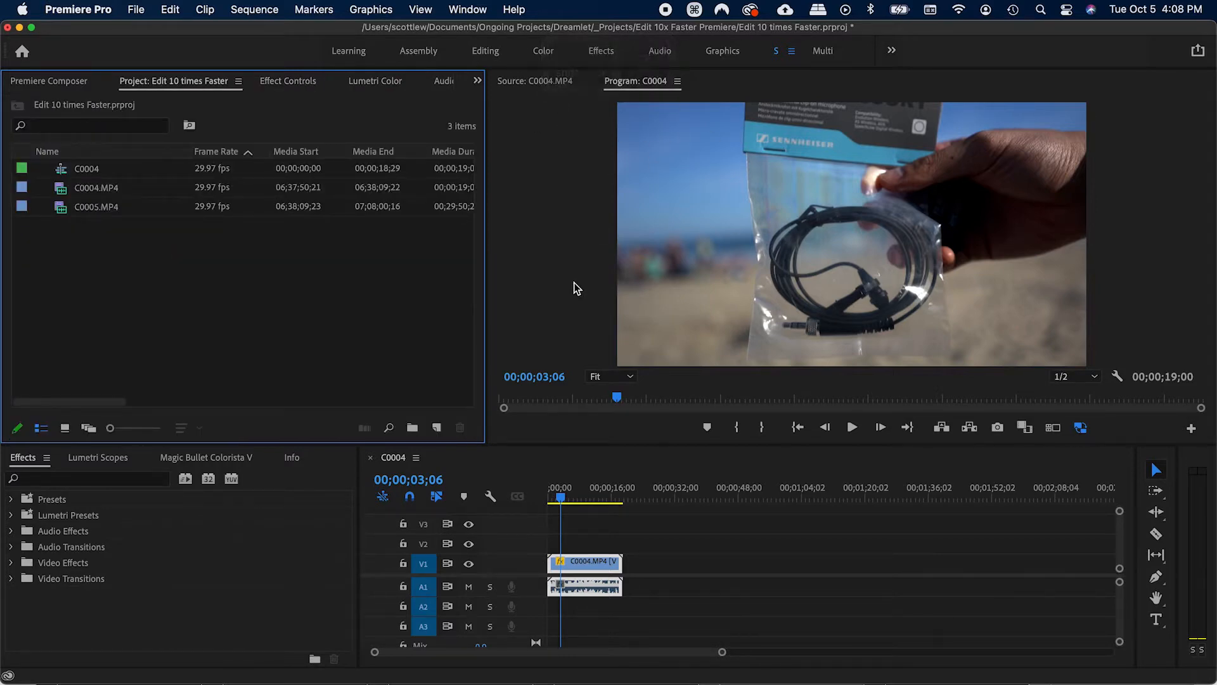
key(shift+x)
key(shift+c)
key(shift+v)
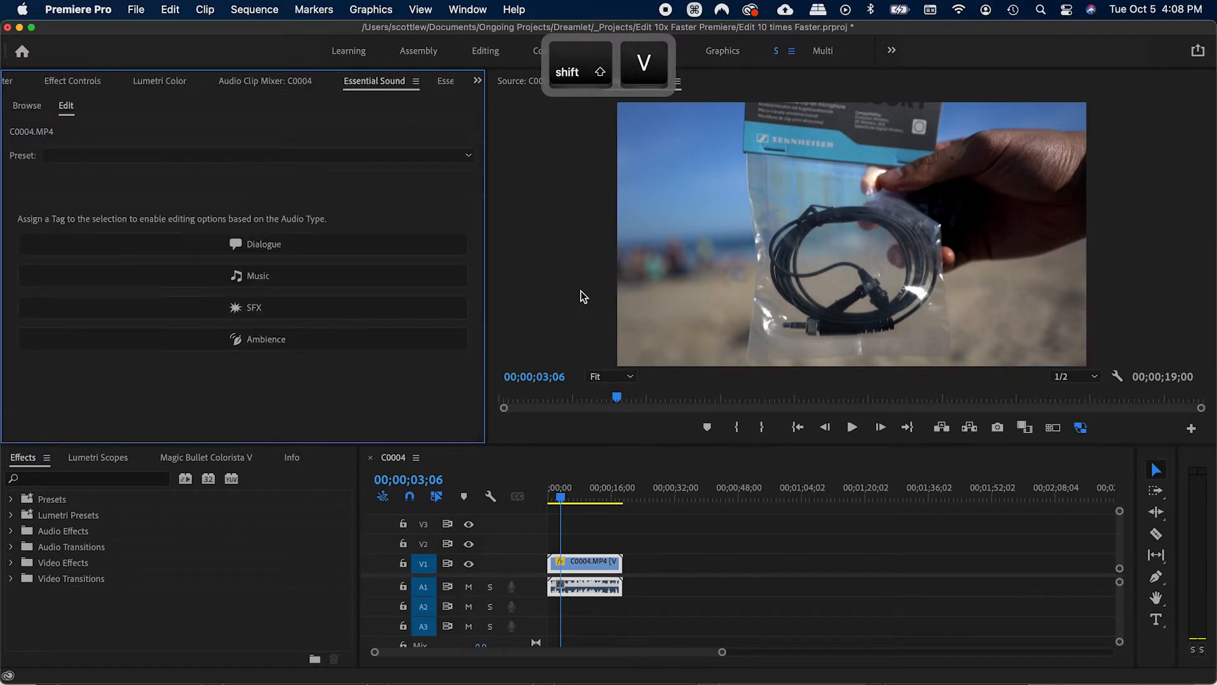
key(shift+b)
key(shift+c)
key(shift+x)
key(shift+z)
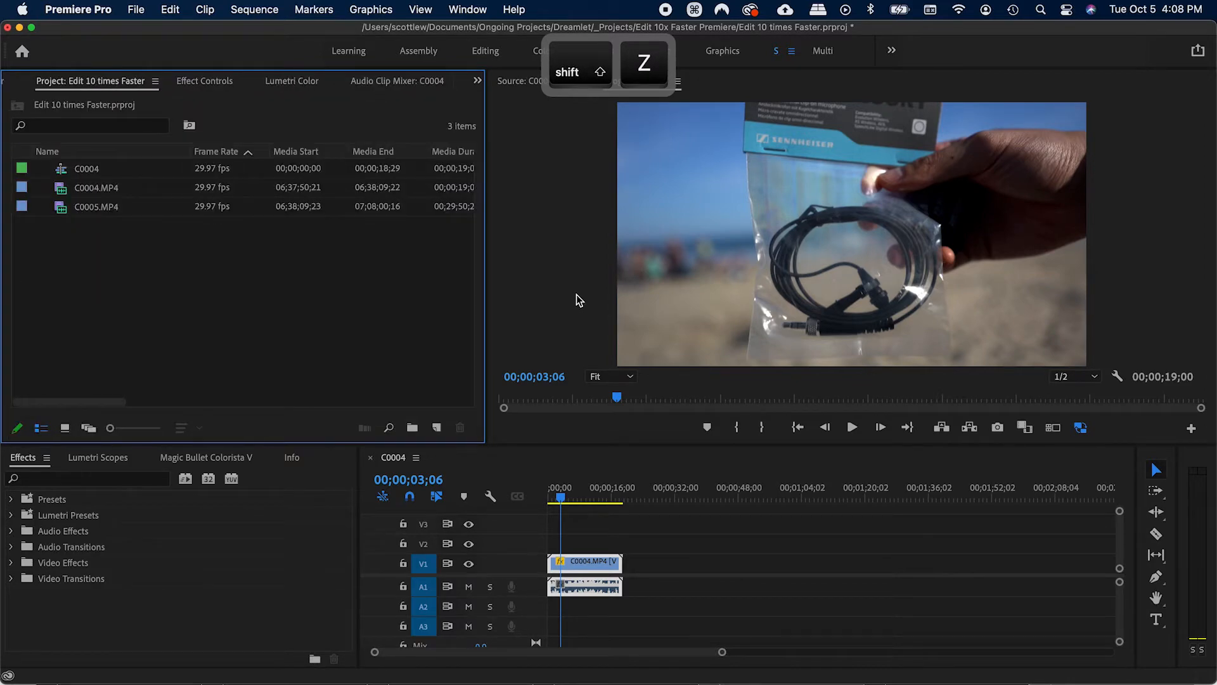
key(shift+x)
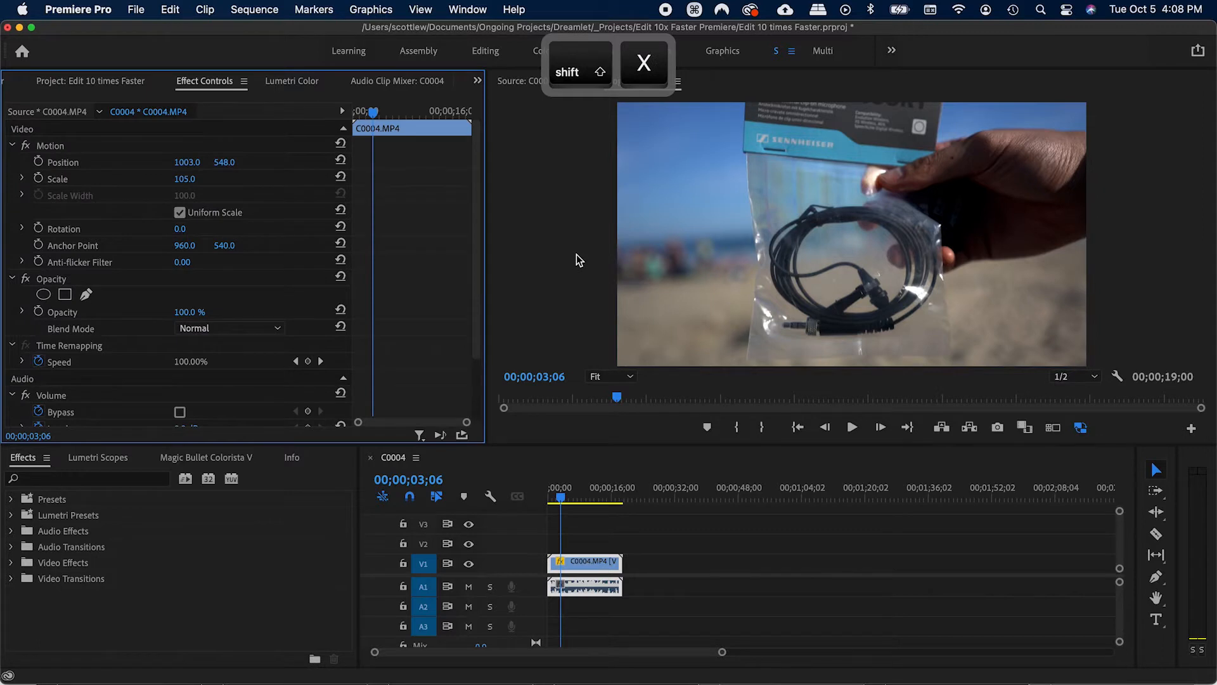
- Add another copy of C0004.MP4 to V1 directly after the existing clip
drag(558, 498, 584, 497)
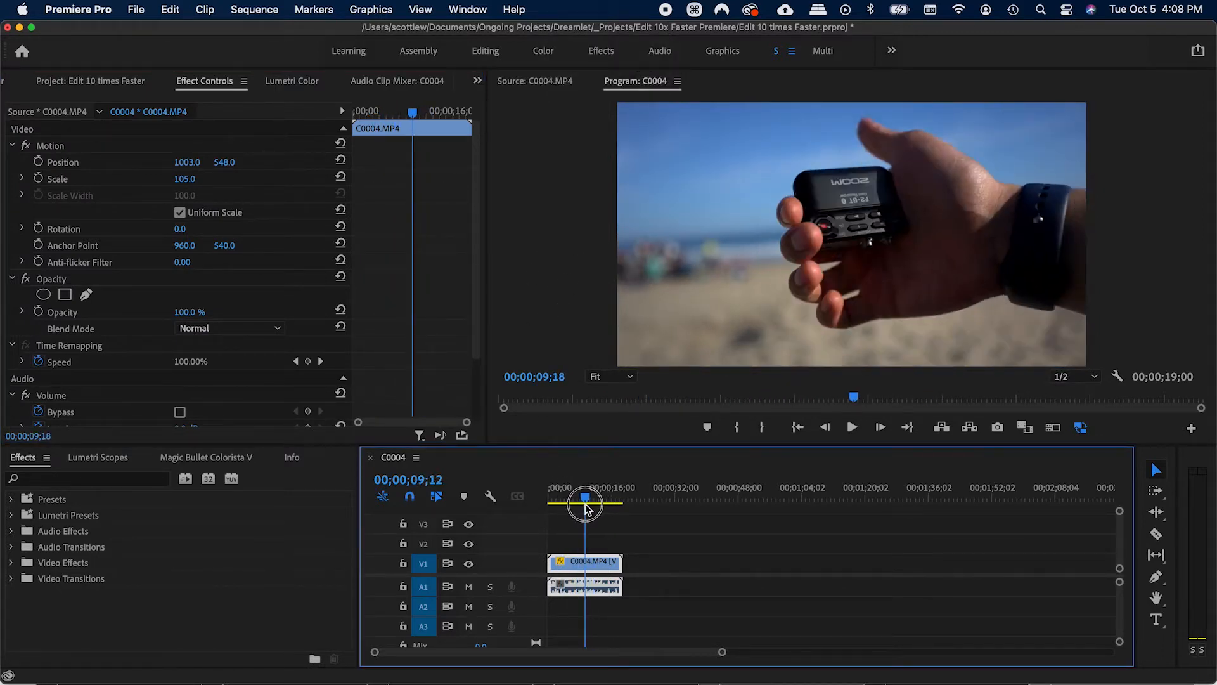
key(shift+z)
drag(65, 190, 637, 569)
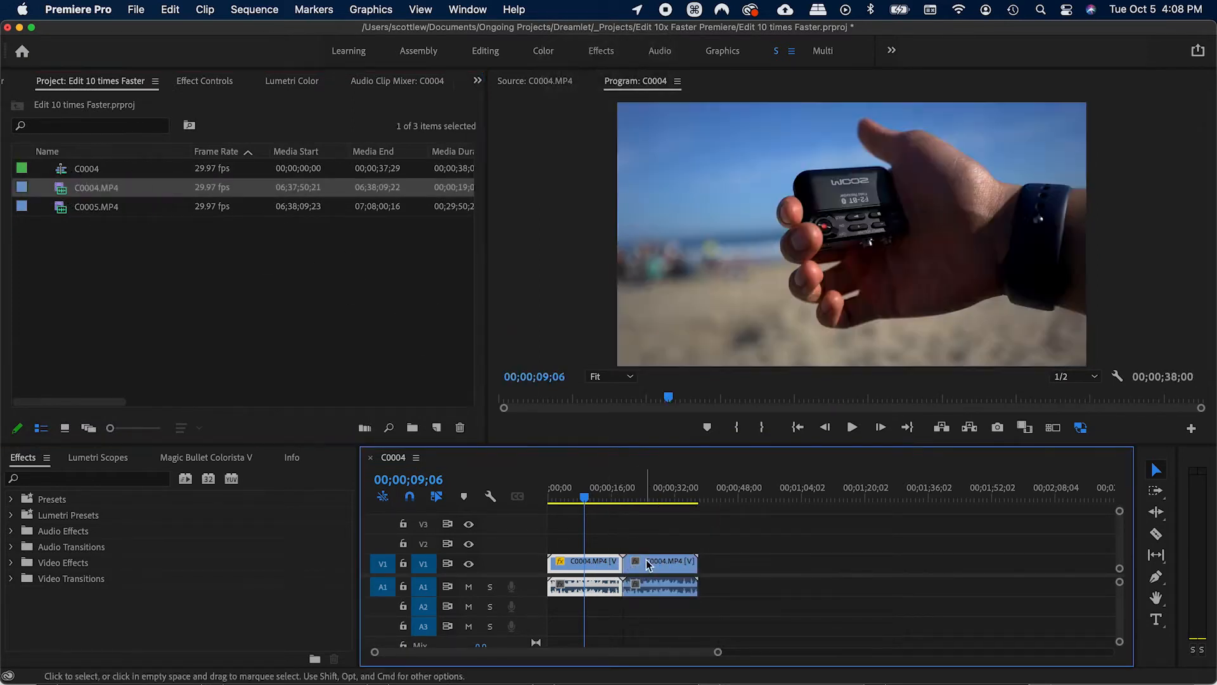
- Try to enlarge the second V1 clip to a scale of 112
click(640, 500)
key(shift+x)
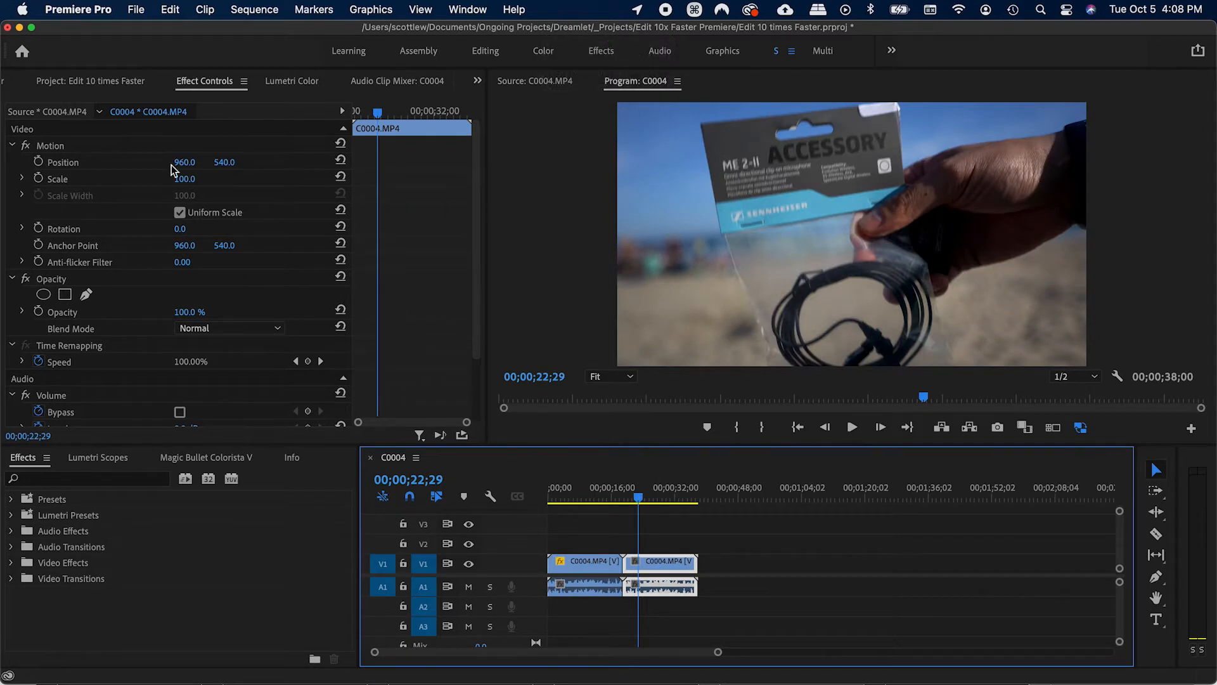
drag(184, 180, 222, 180)
key(super+z)
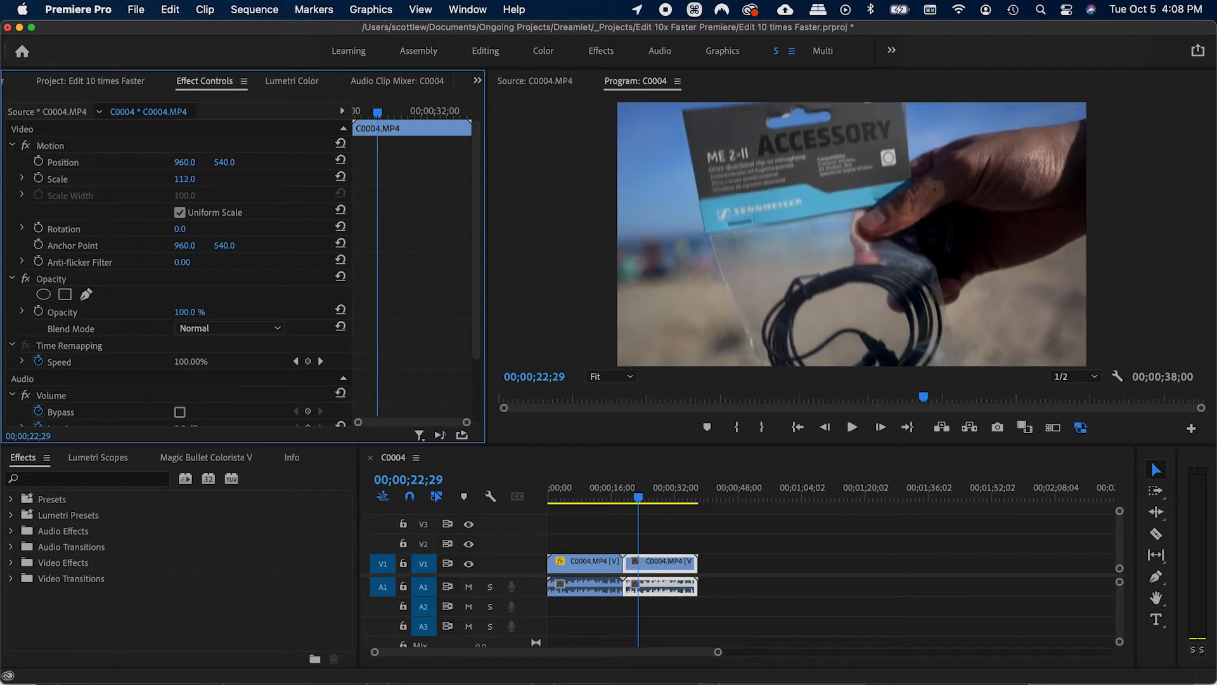
- Find effects matching "shadow" and apply the Drop Shadow PRF preset to the second V1 clip
click(131, 482)
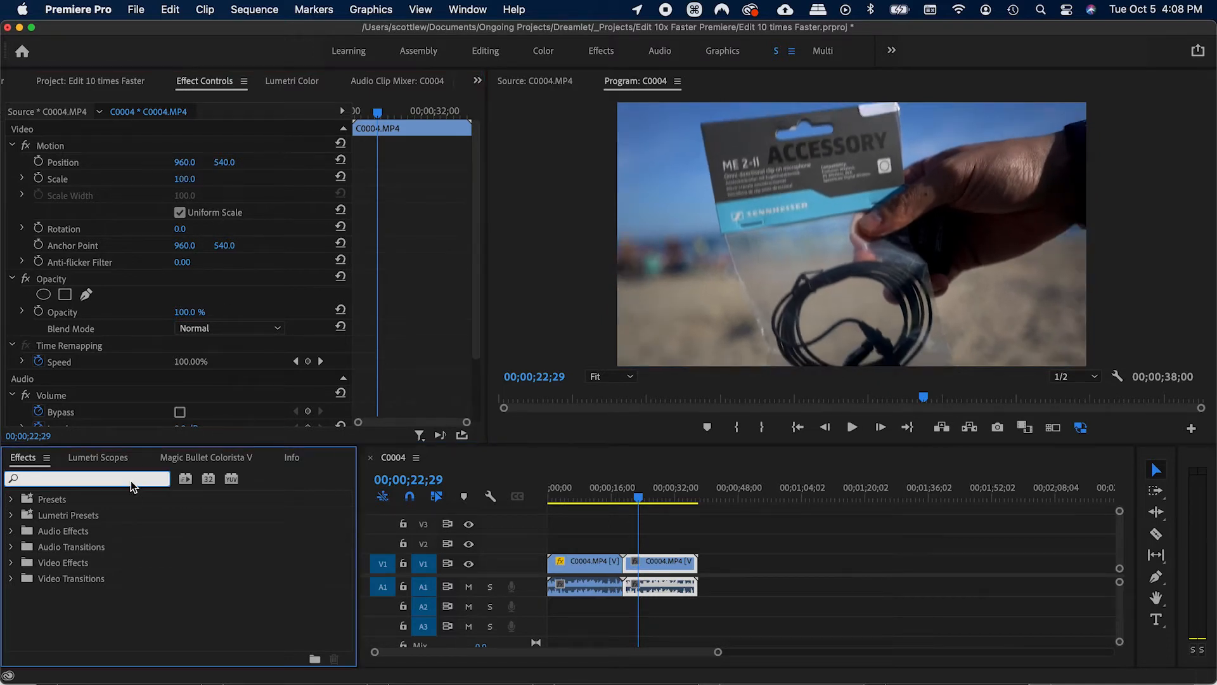
text(shadow)
drag(128, 553, 637, 568)
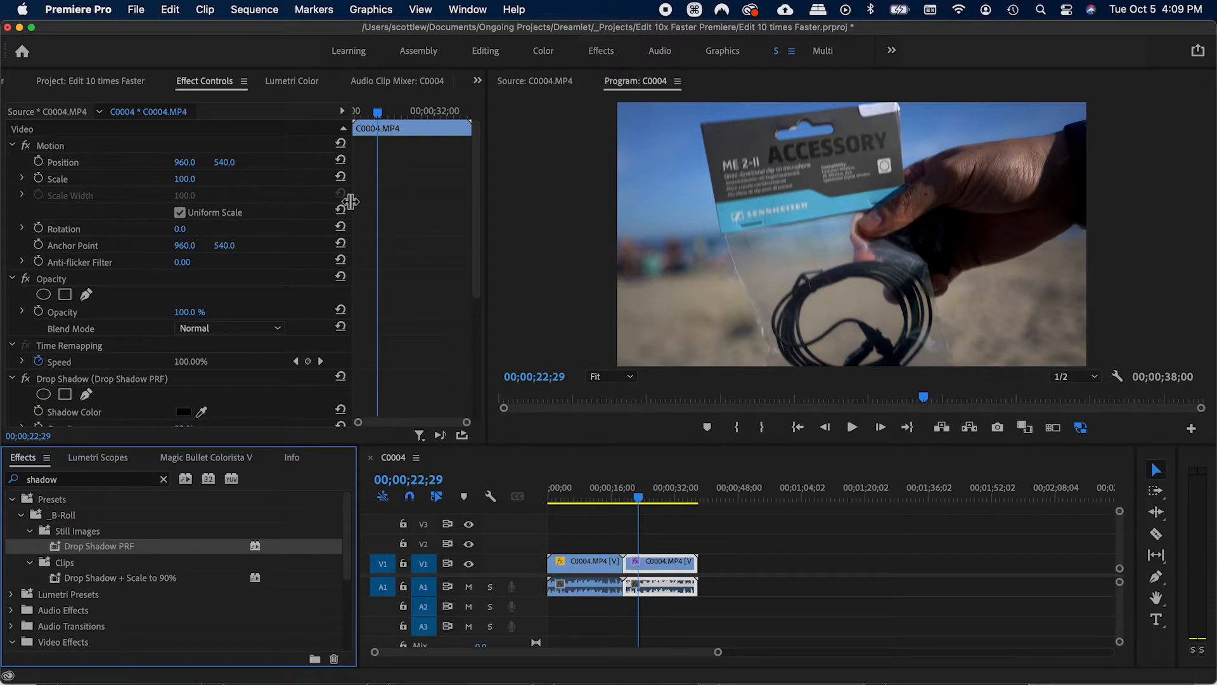
- Scale the drop-shadow clip to 73 and move it onto V2 over the first clip, with the playhead at 00;00;15;00
mouse_move(190, 180)
mouse_down()
mouse_move(174, 180)
mouse_move(187, 180)
mouse_up()
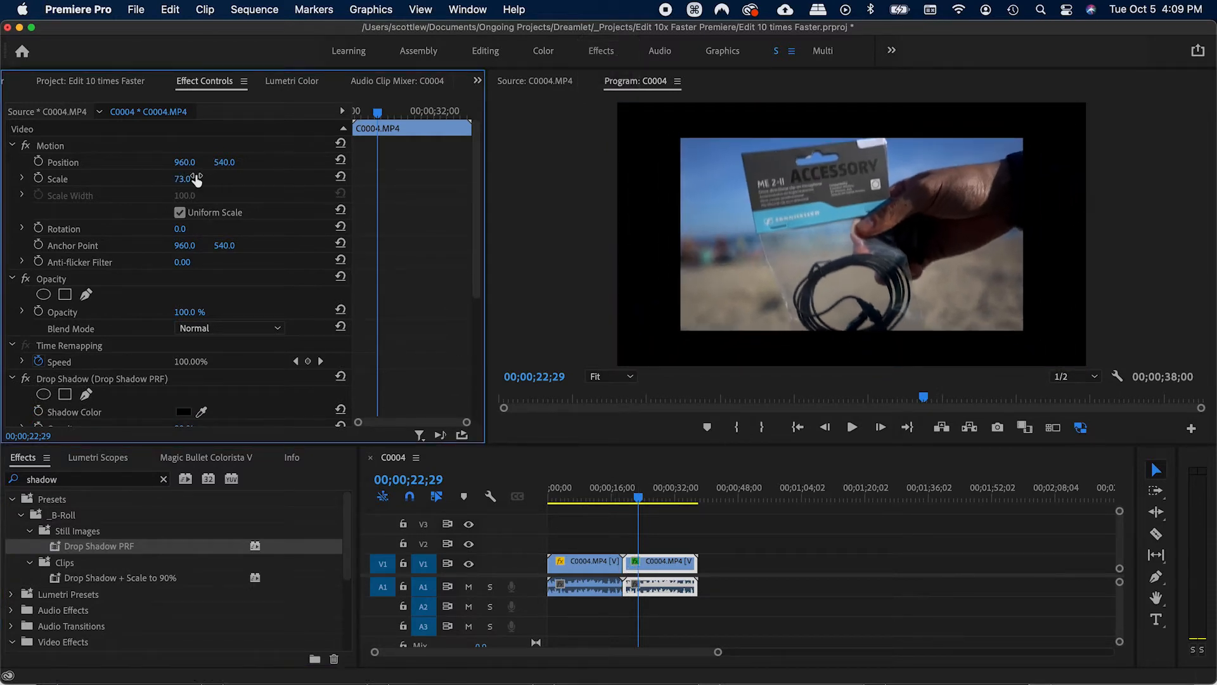
drag(659, 561, 608, 543)
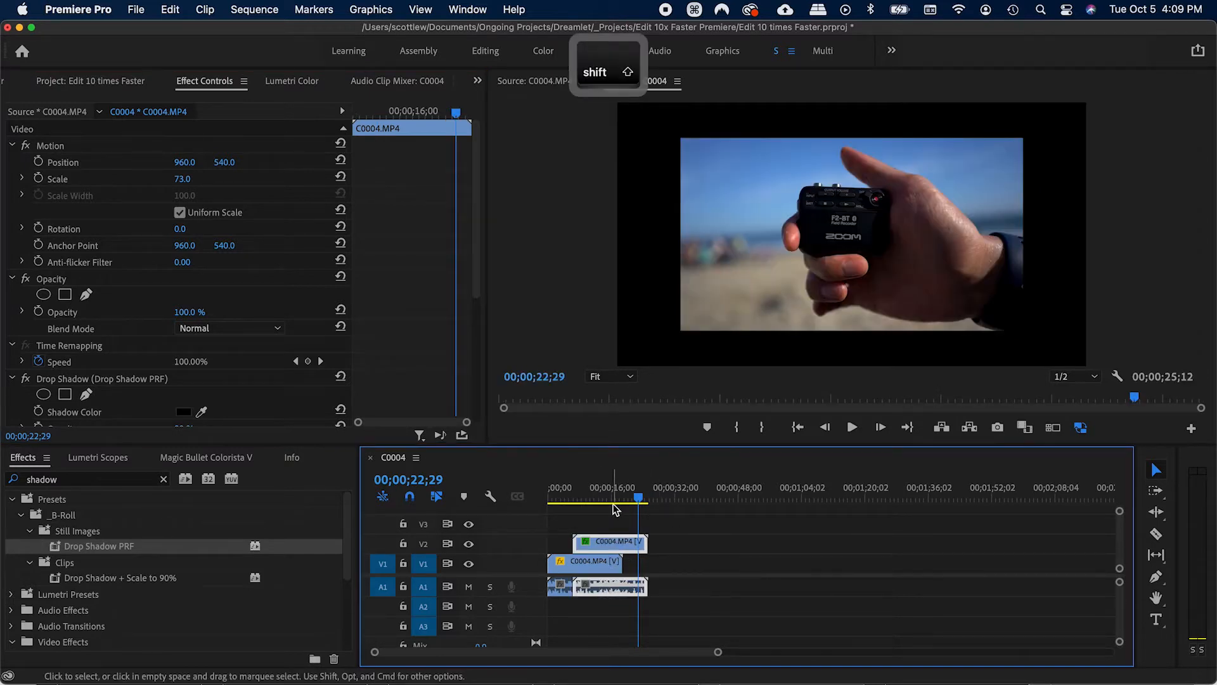
click(607, 497)
- Colour-correct the V2 clip in Lumetri Color with temperature -40.5, tint 39.1, exposure 1.0 and contrast -13.6
key(shift+c)
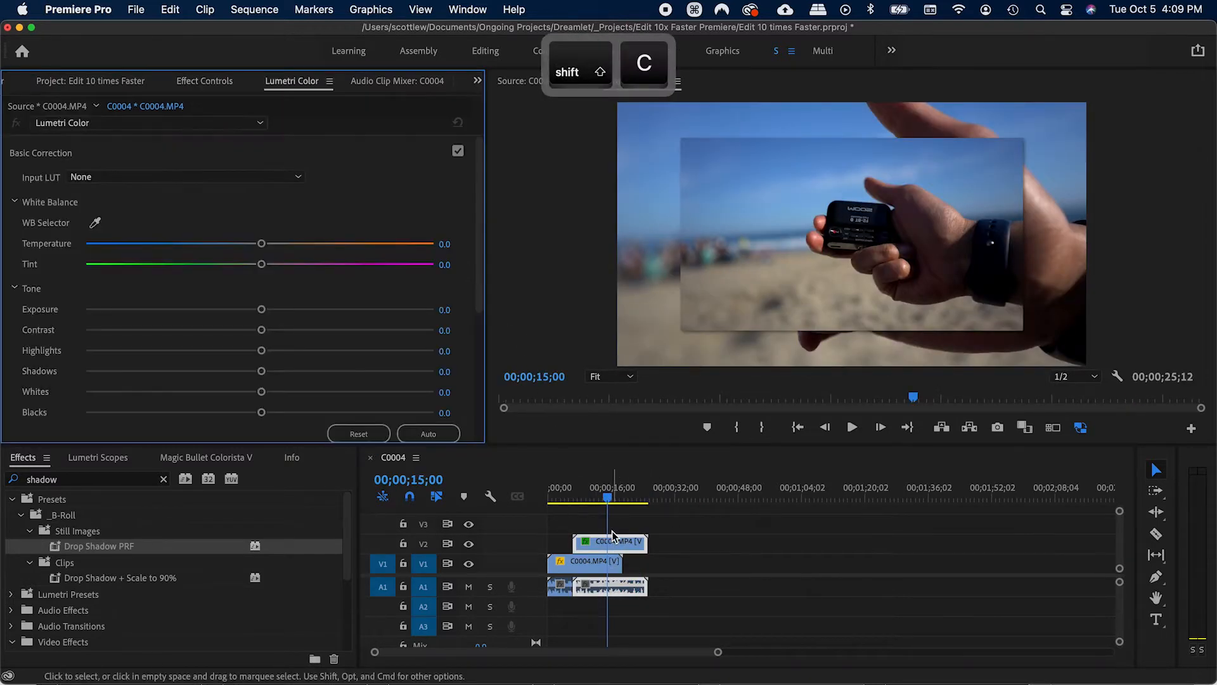
drag(261, 243, 188, 243)
drag(261, 264, 328, 263)
drag(262, 310, 236, 330)
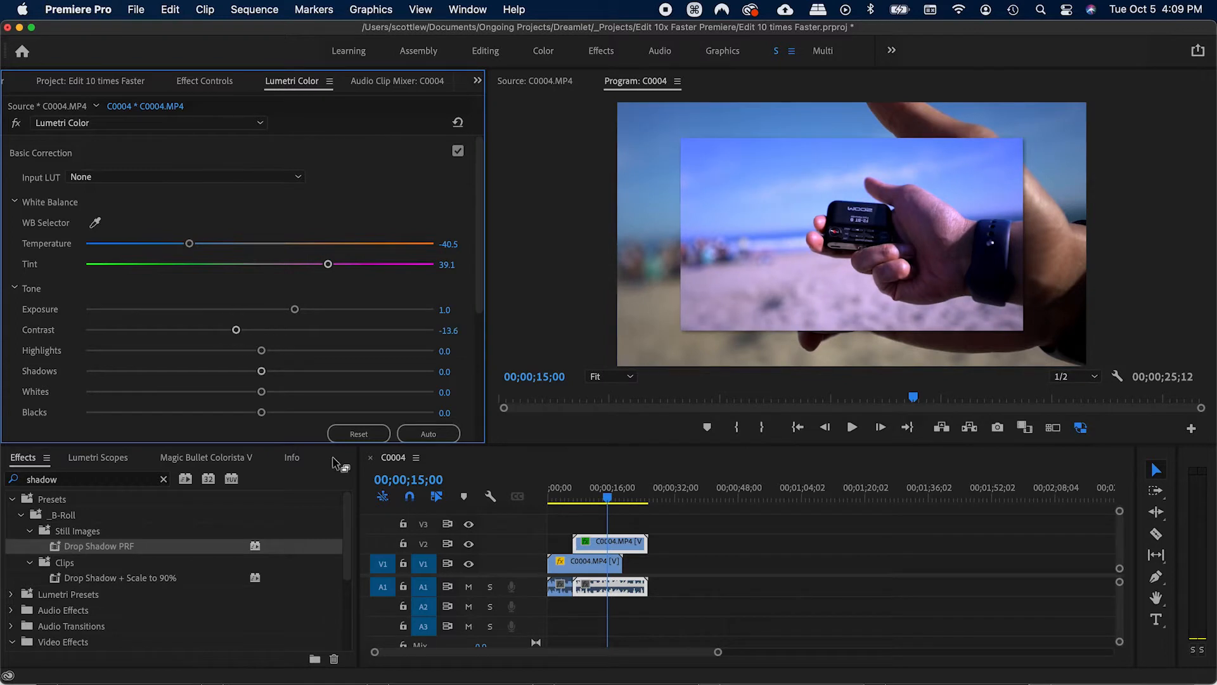
- Place the title card template from Essential Graphics on V3 above the V2 clip
key(shift+b)
drag(97, 285, 587, 525)
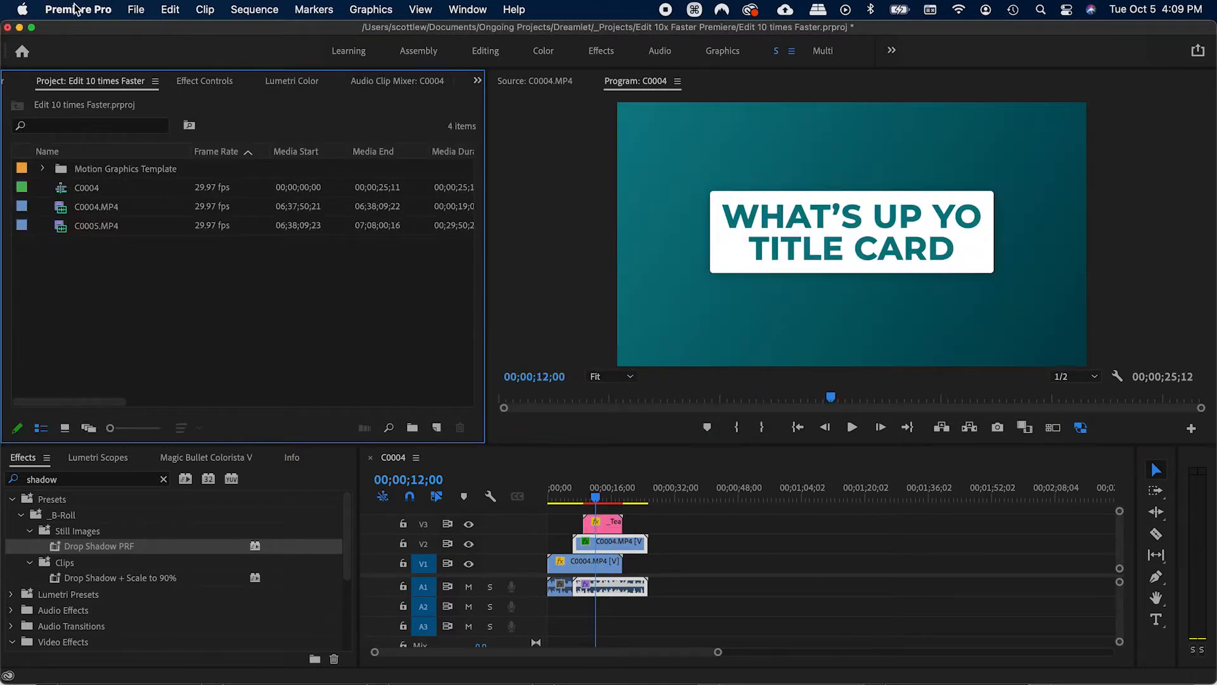
- Open the Keyboard Shortcuts editor and display the keyboard layout for the Shift modifier
click(75, 9)
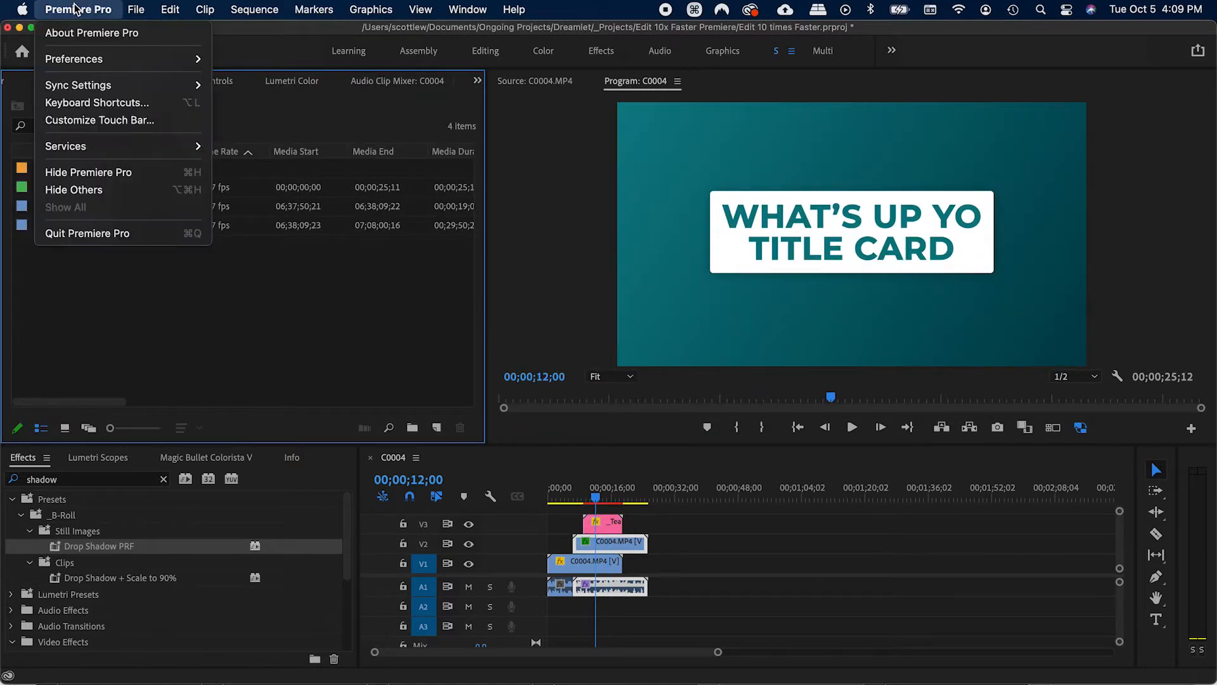
click(121, 102)
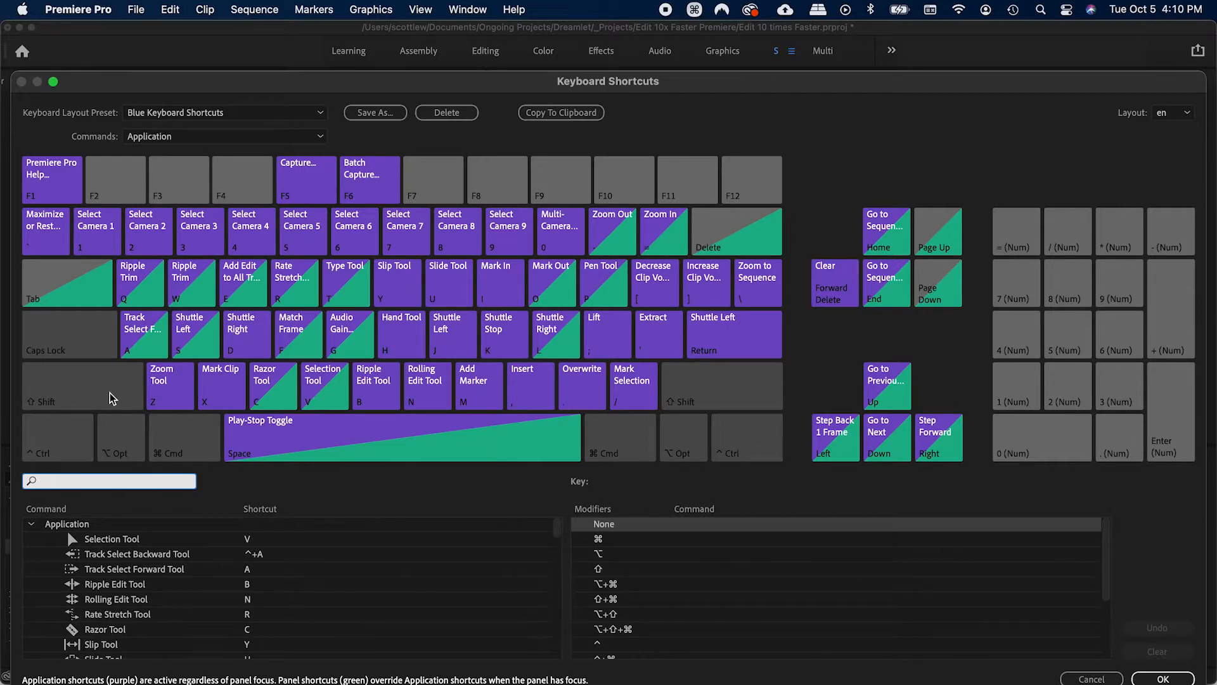
click(111, 397)
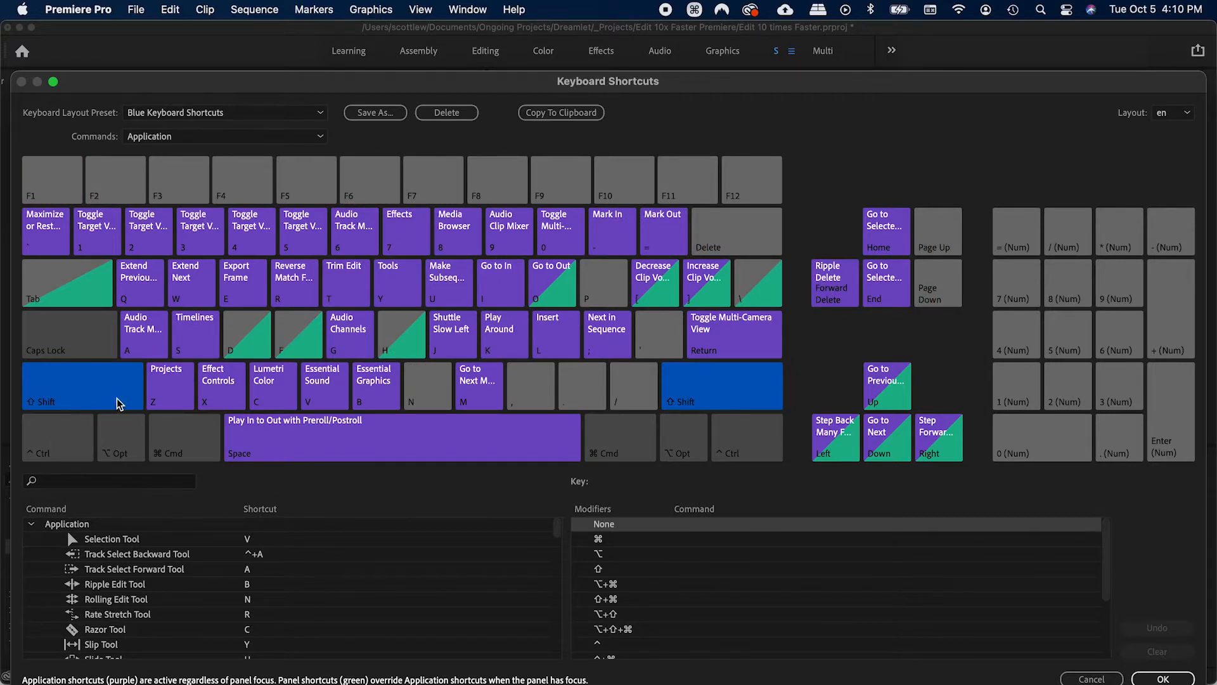
- Examine the Shift commands assigned to the Z, X, C, V, B, A and S keys
click(179, 392)
click(222, 391)
click(292, 391)
click(225, 389)
click(152, 391)
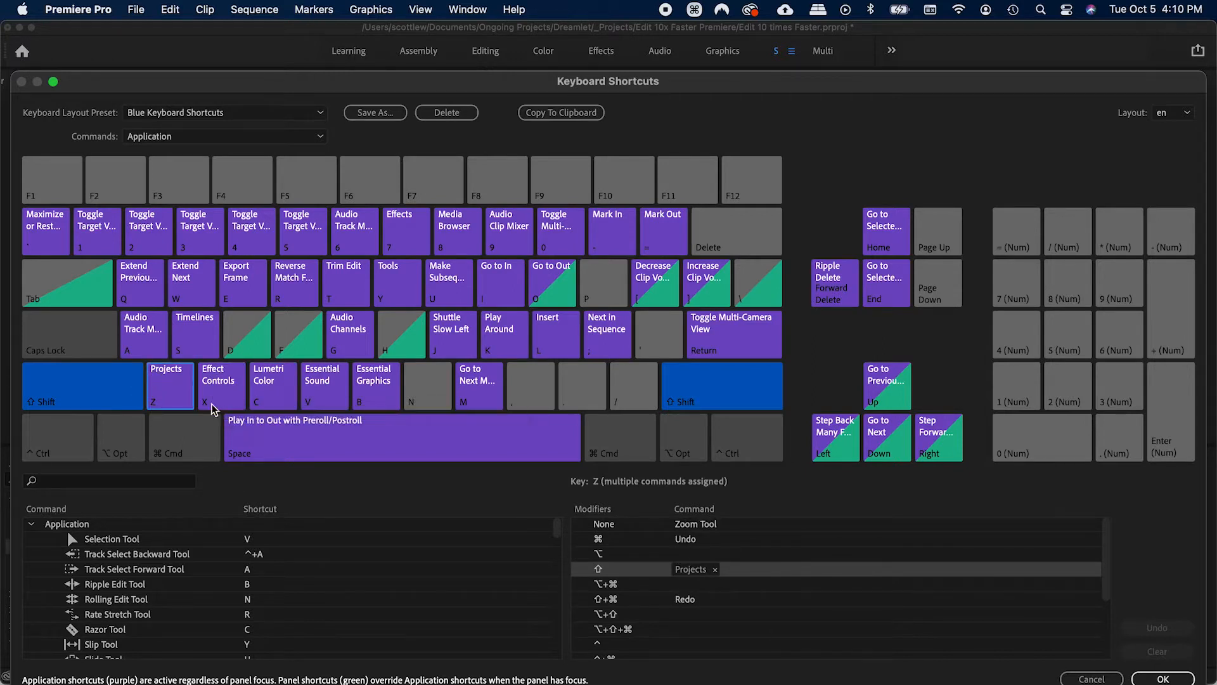
click(209, 388)
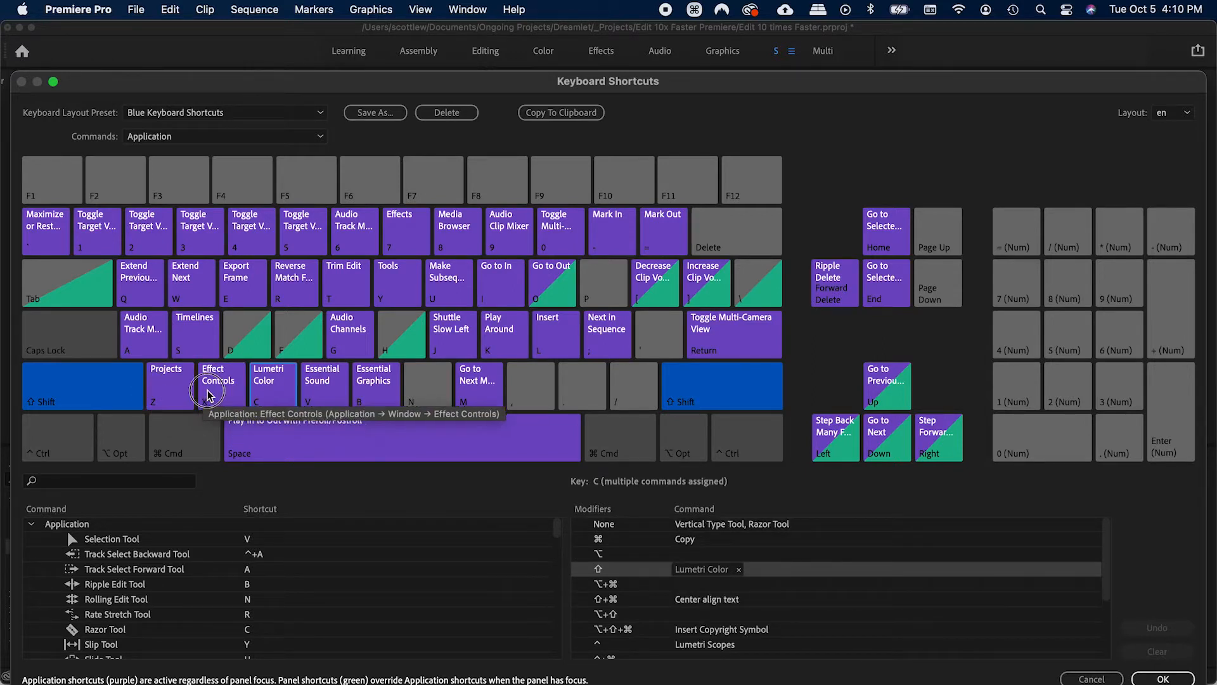
click(284, 402)
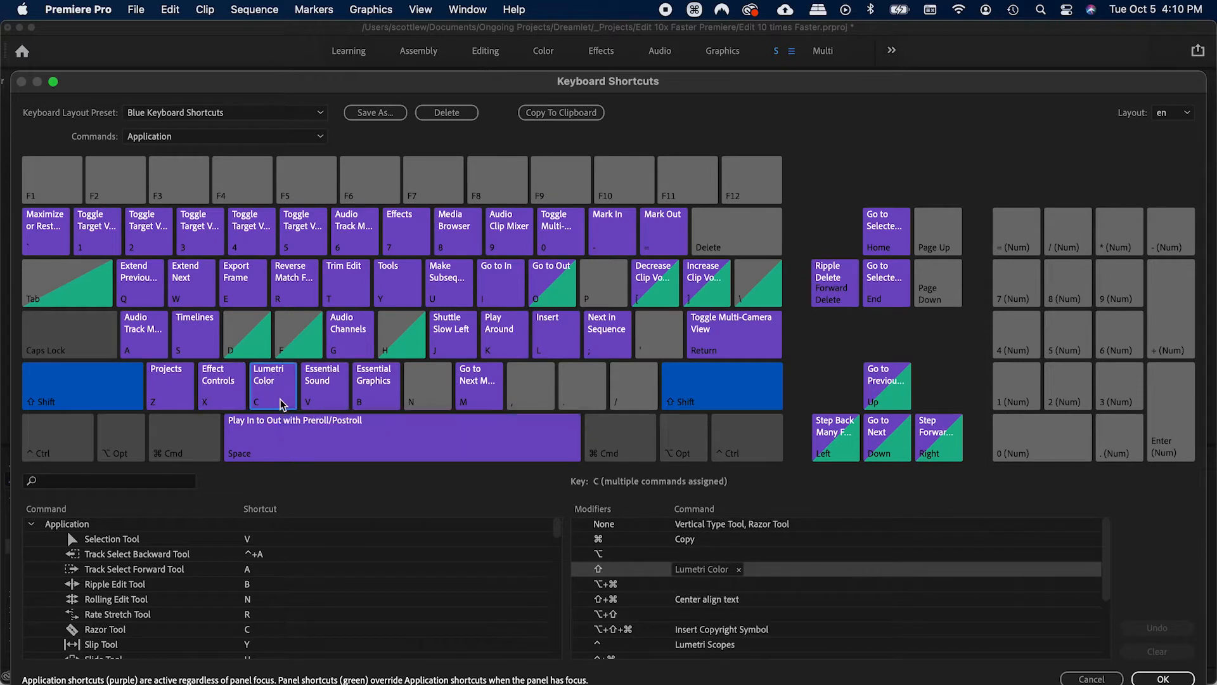
click(312, 402)
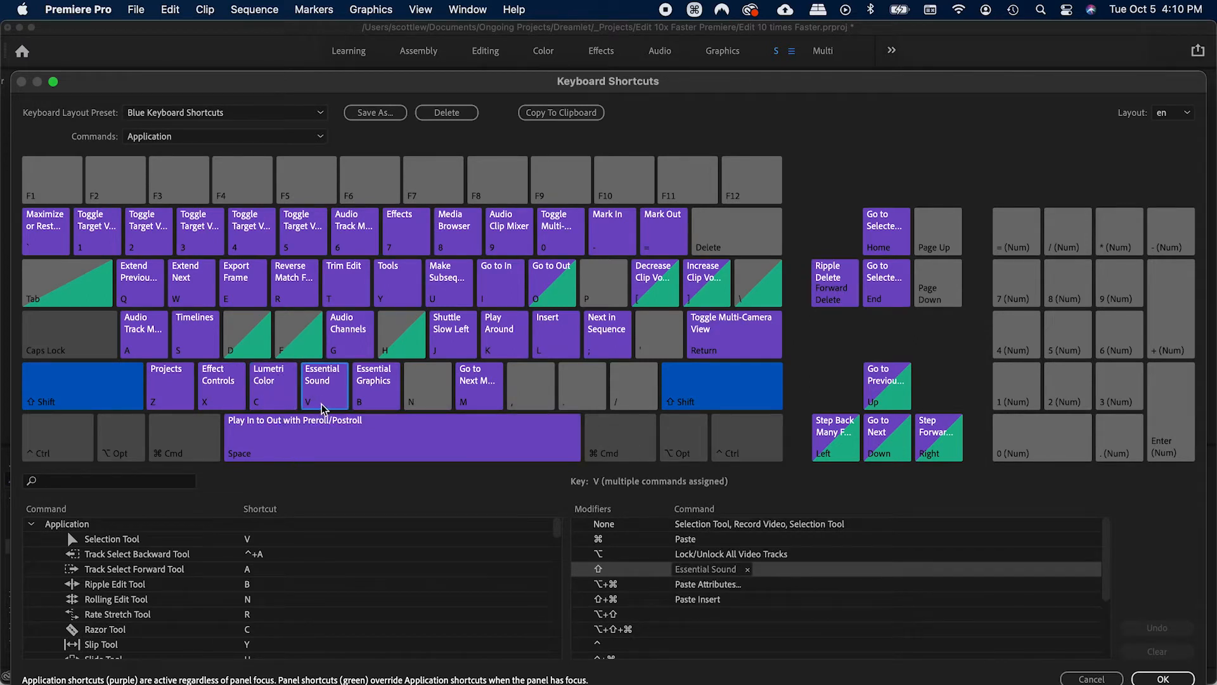
click(379, 393)
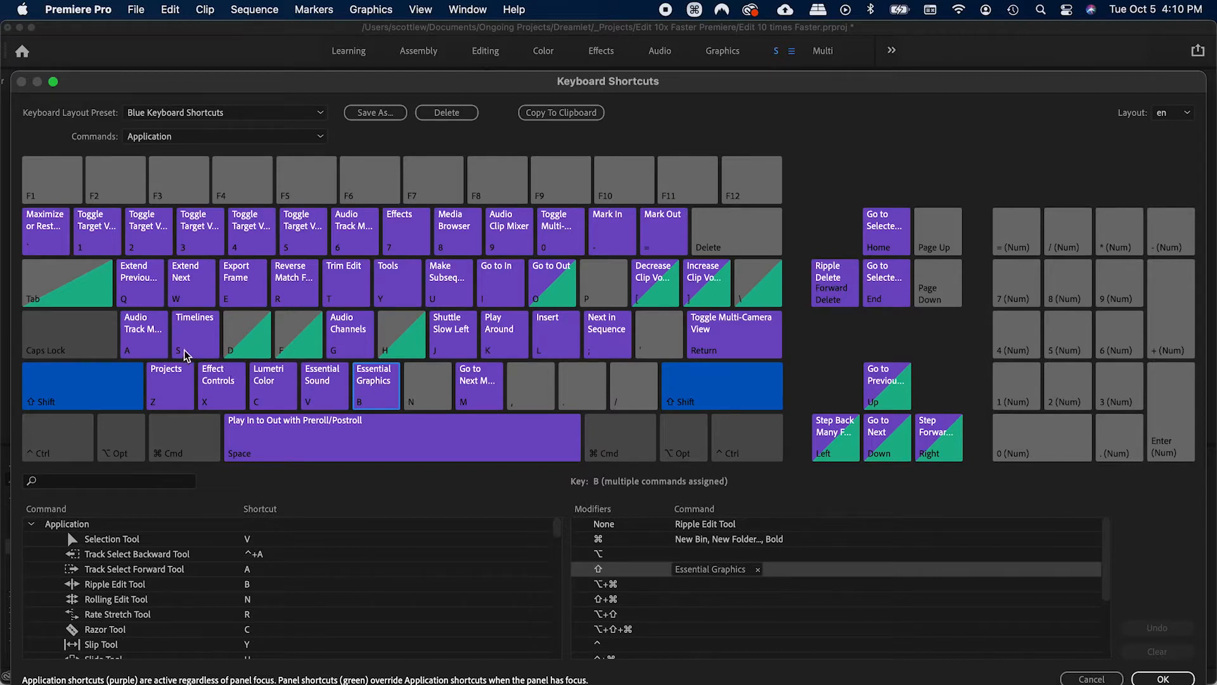
click(134, 353)
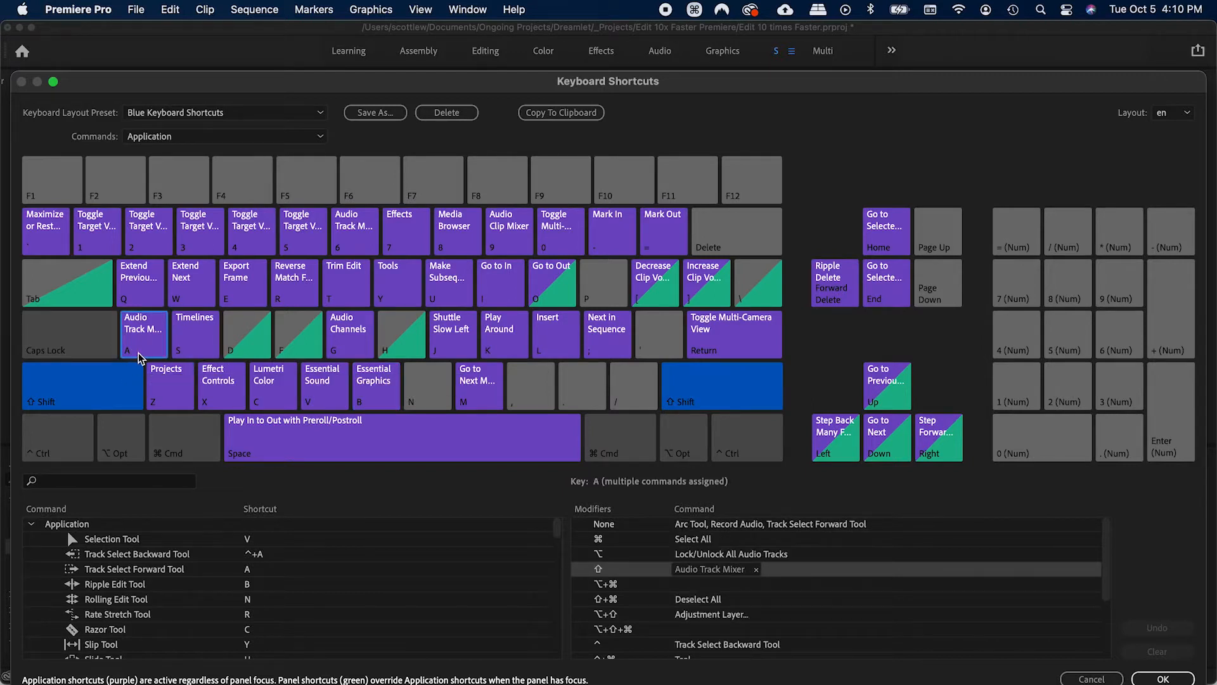
click(188, 349)
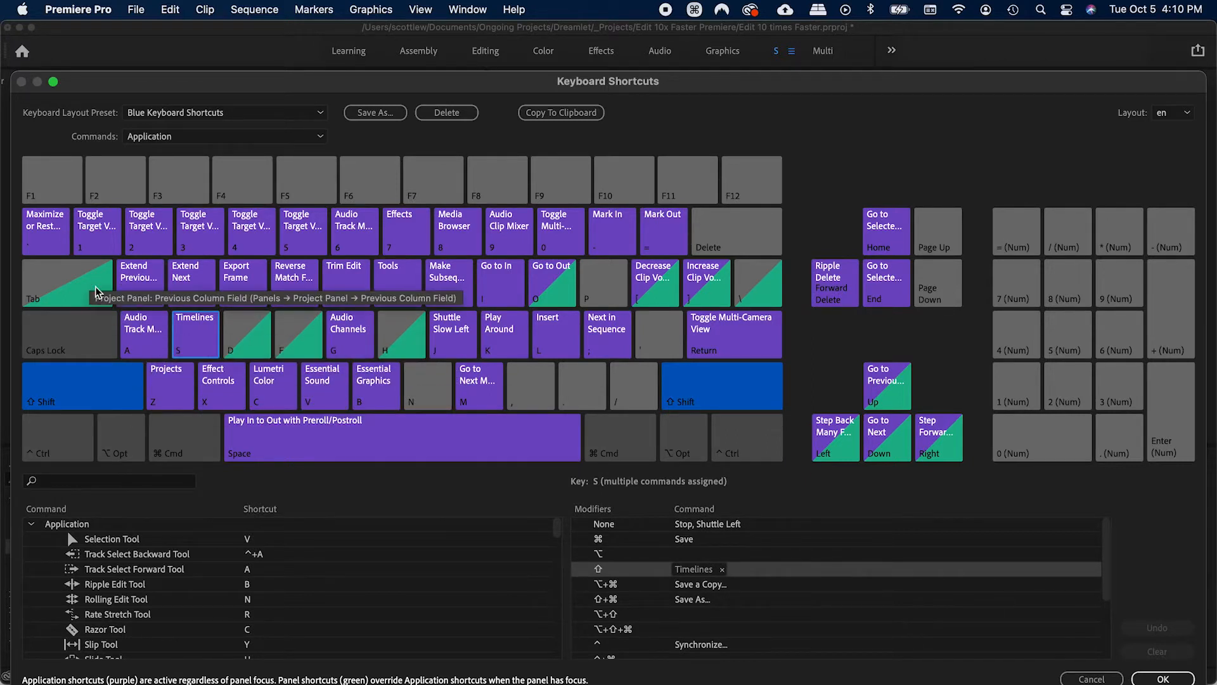
- Search the commands for "projects" and assign Shift+N as an additional shortcut for the Projects window command
click(177, 482)
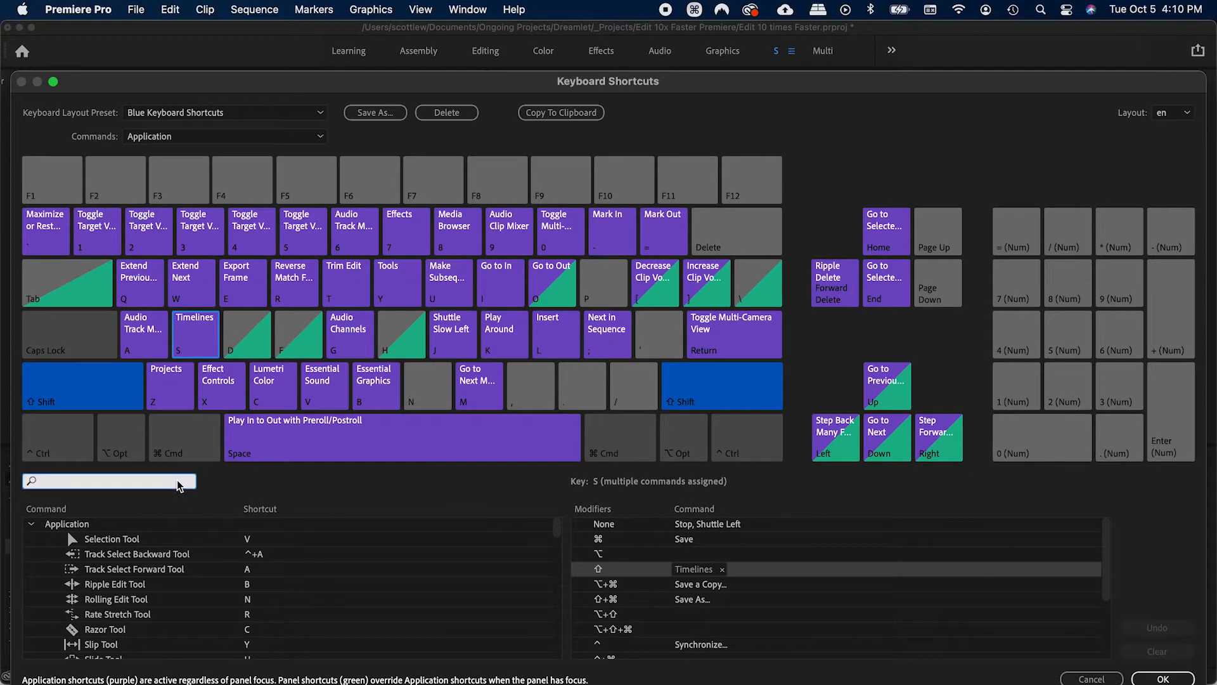
text(projects)
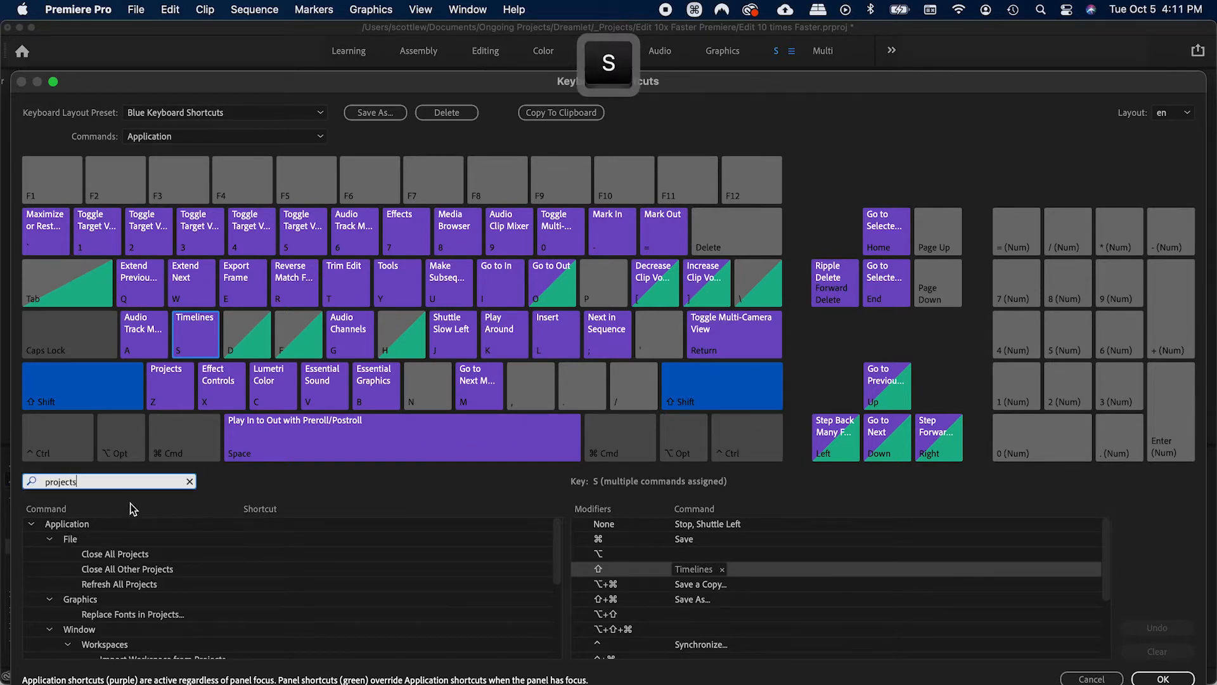
scroll(239, 606, down, 4)
scroll(239, 606, up, 3)
click(263, 577)
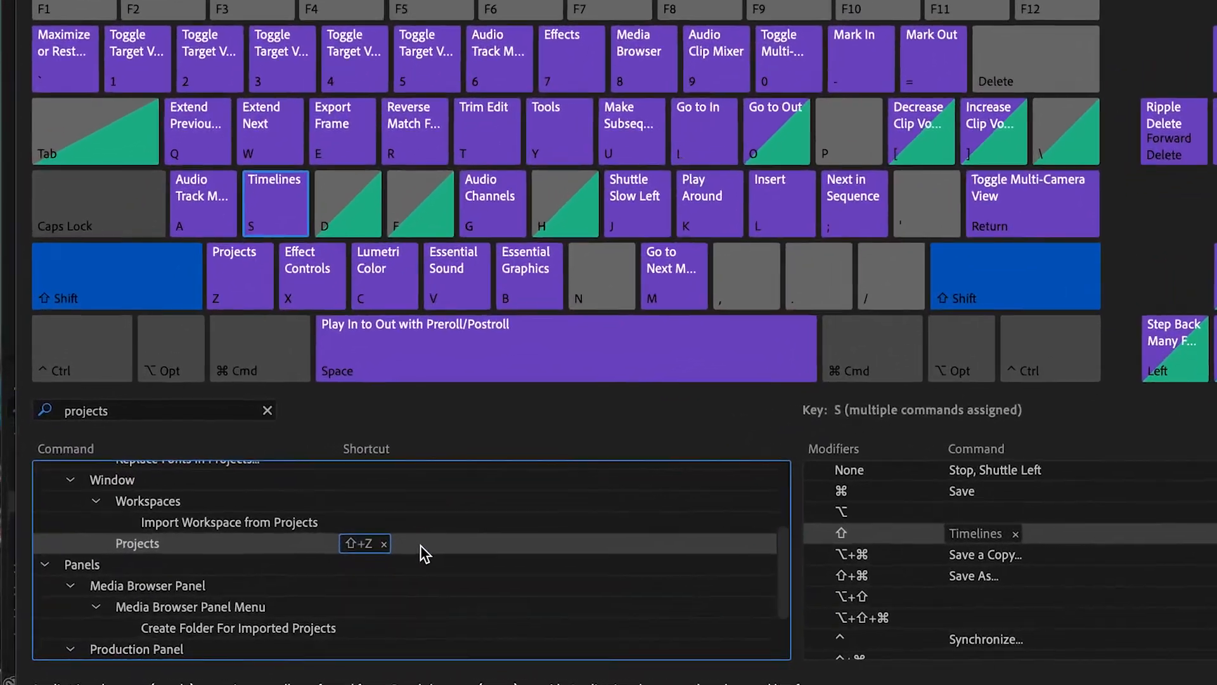
click(355, 563)
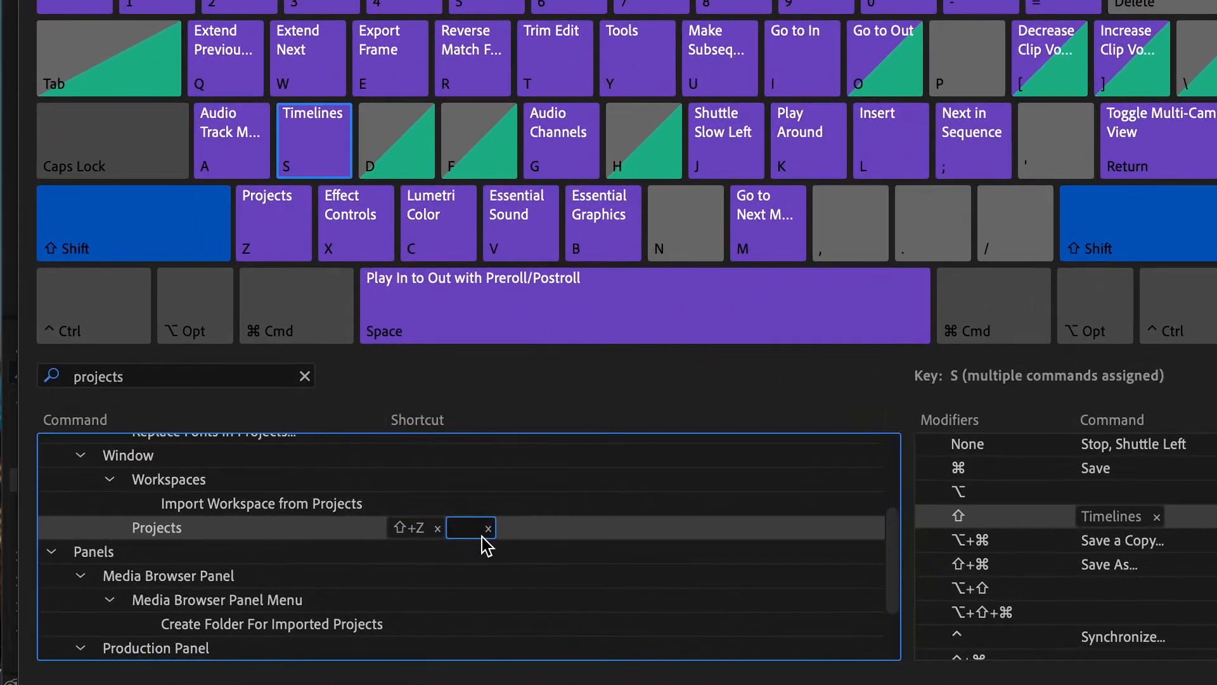
key(shift+n)
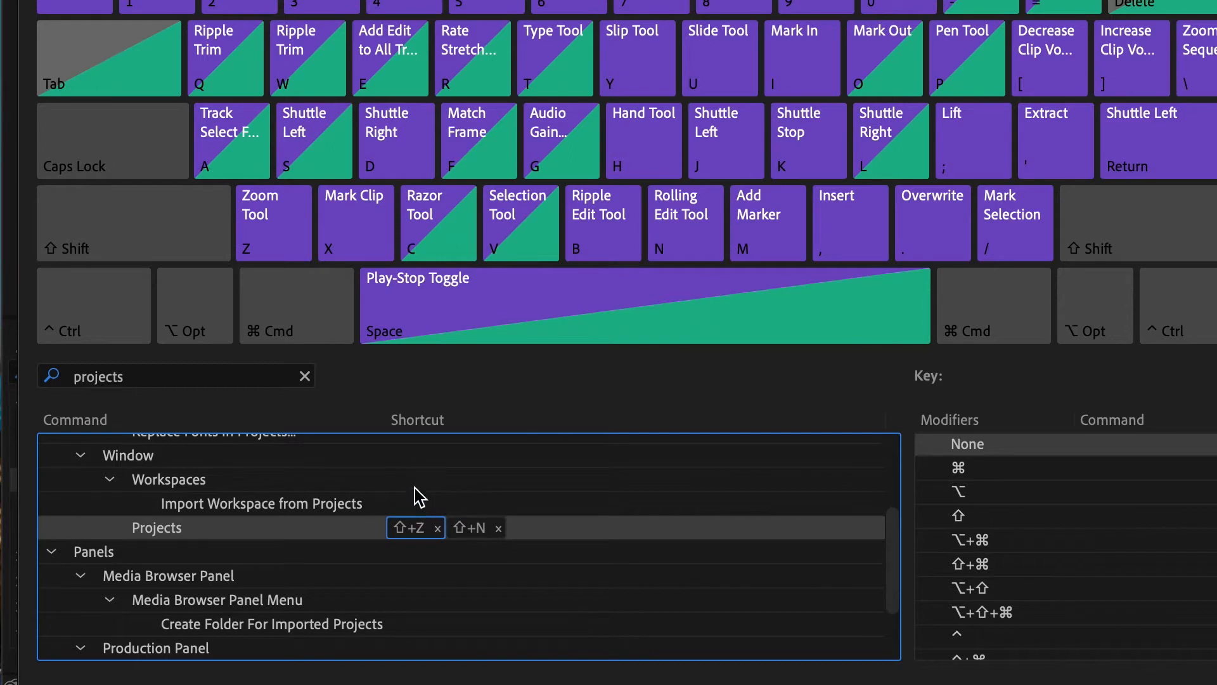
click(412, 506)
click(409, 507)
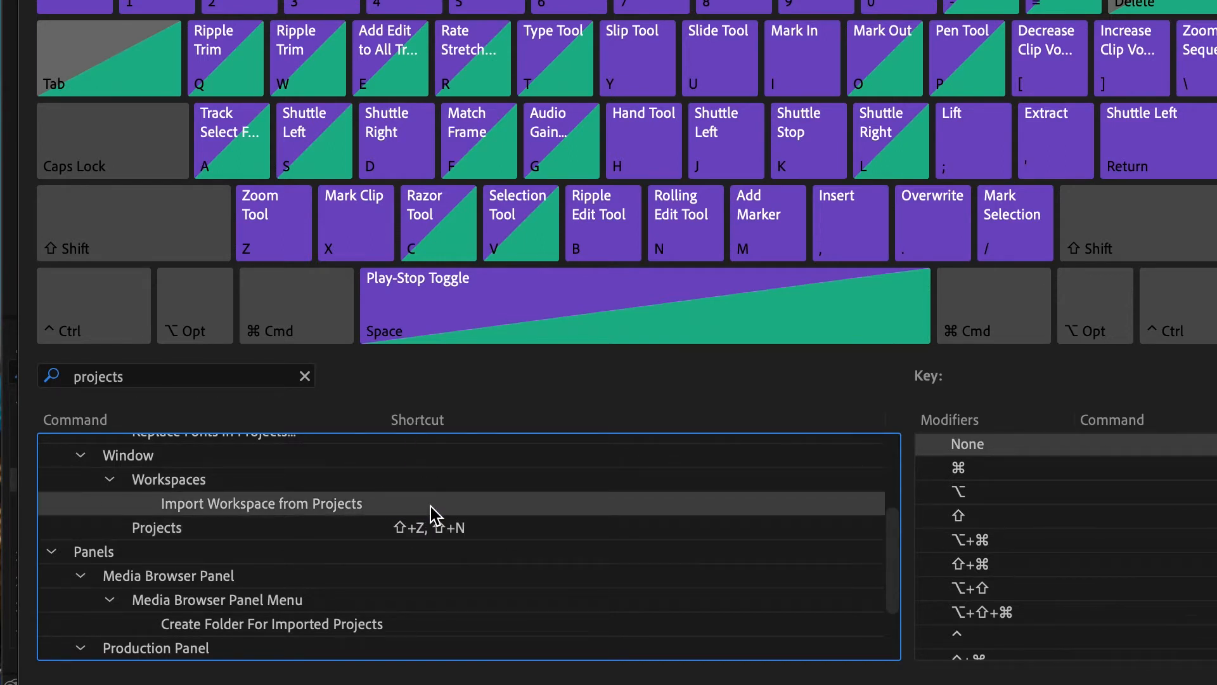
- Open the Projects command's shortcuts for editing, and list the available window panels
click(462, 536)
click(501, 530)
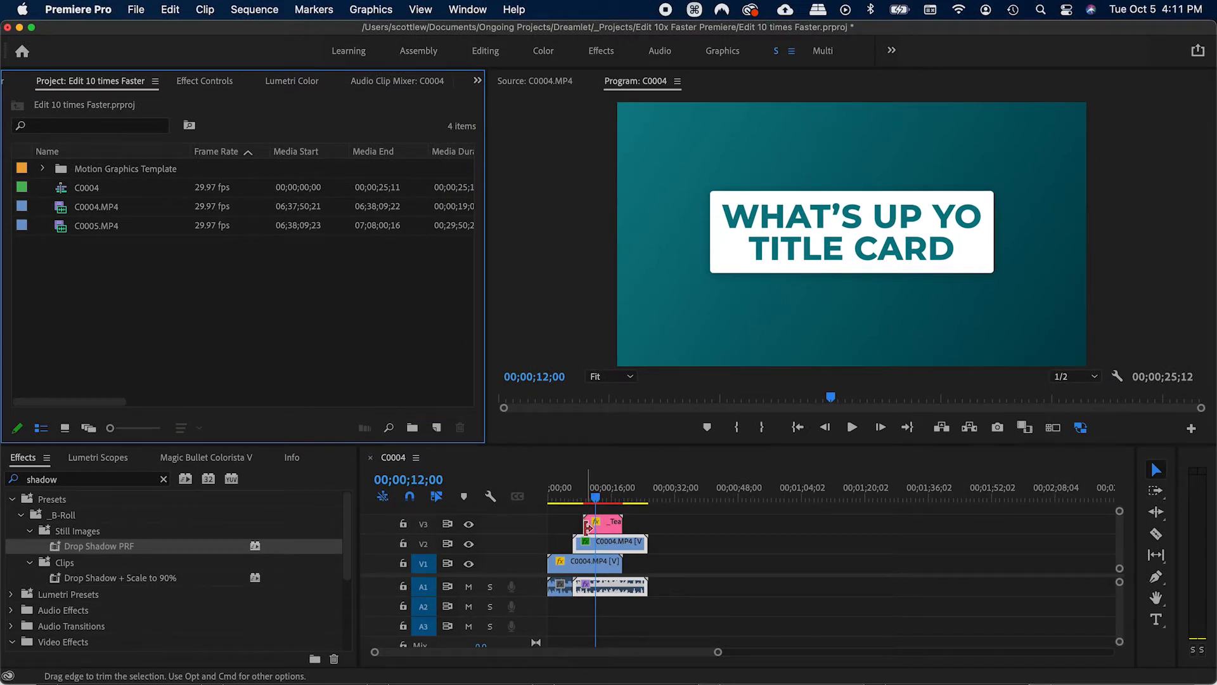
click(467, 10)
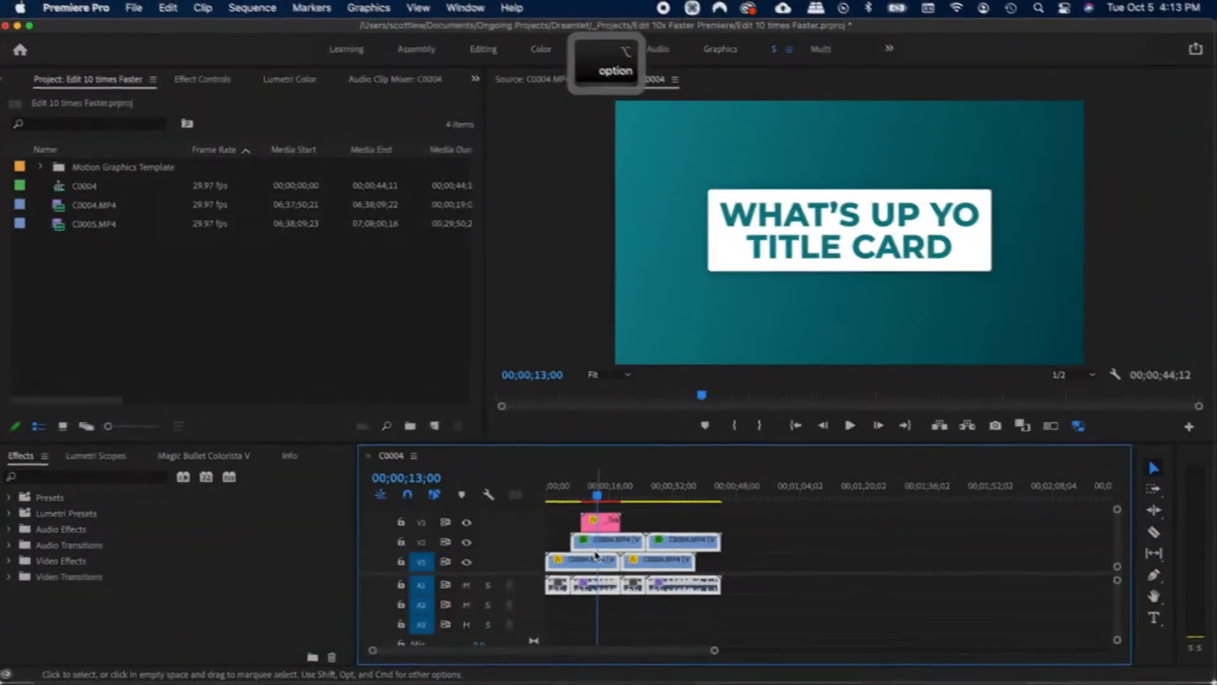
- Duplicate the selected sequence clips on all tracks and place the copies after the existing ones to lengthen the timeline
drag(595, 564, 746, 568)
drag(895, 609, 891, 569)
key(minus)
key(minus)
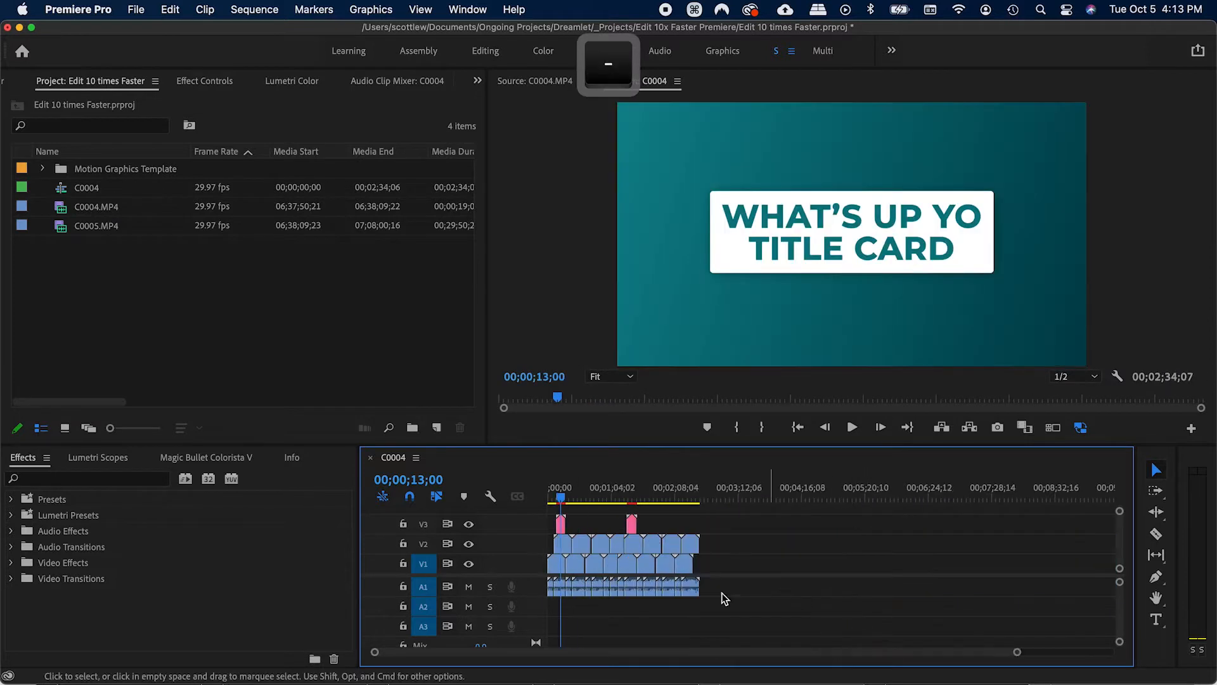
- Add edits through the clips on all tracks at 00;00;10;23 and 00;00;15;27
key(equal)
key(equal)
key(minus)
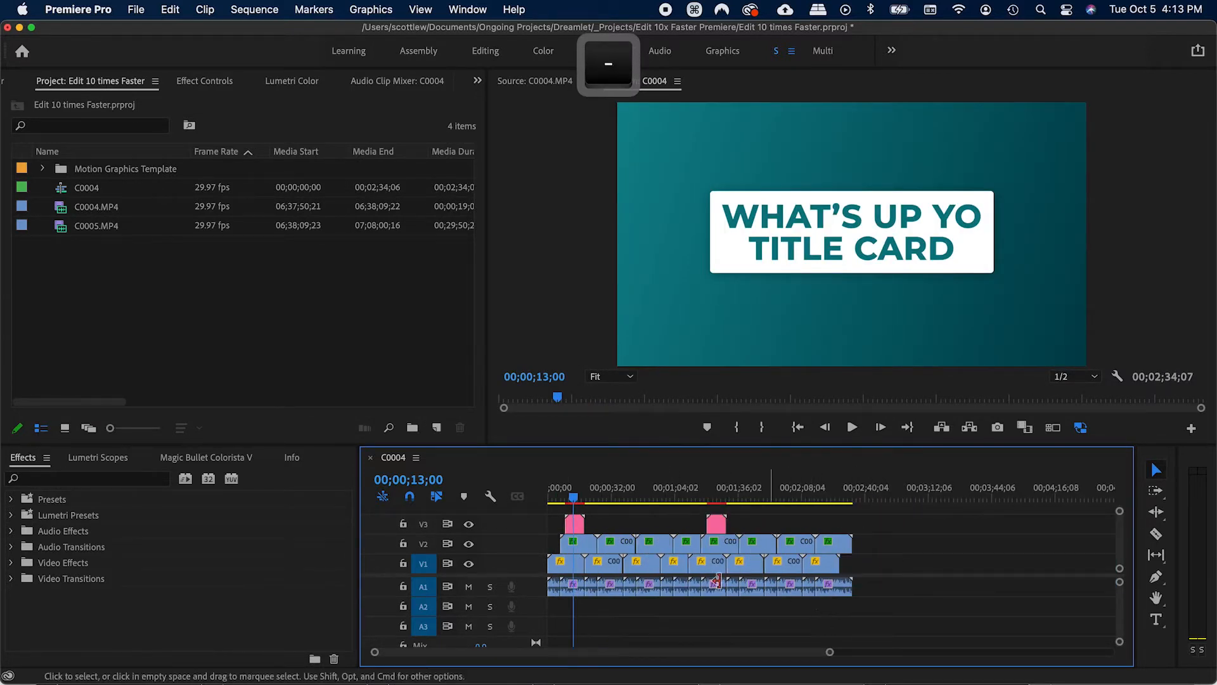
key(equal)
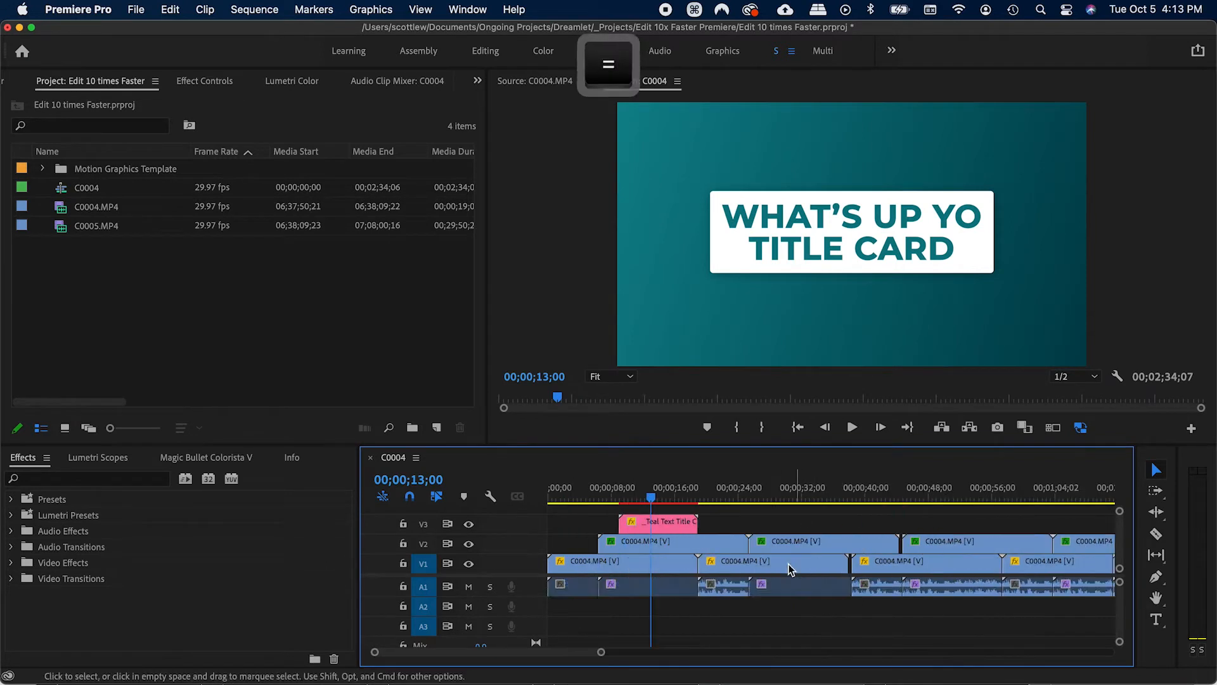
key(equal)
key(equal)
drag(762, 499, 926, 501)
key(e)
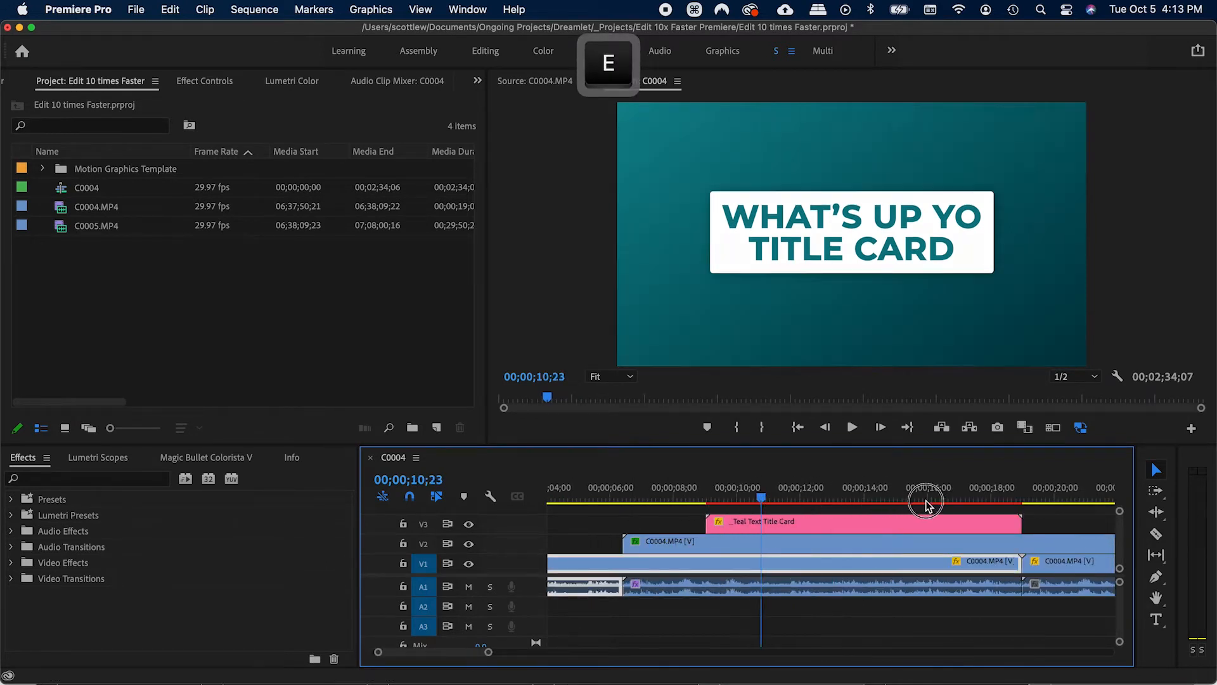
click(926, 502)
key(minus)
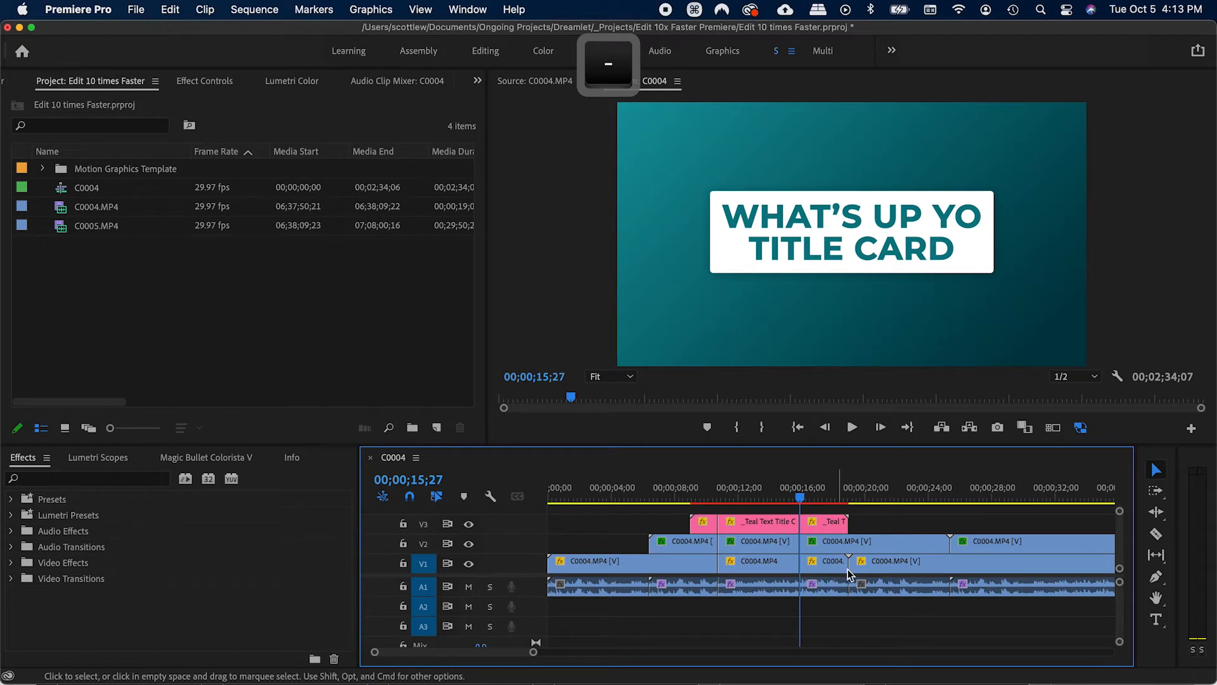
- Move the playhead to 00;00;18;04, inspect the timeline around it at several zoom levels, and fit the whole sequence in view
drag(800, 501, 836, 500)
key(equal)
key(equal)
key(equal)
key(equal)
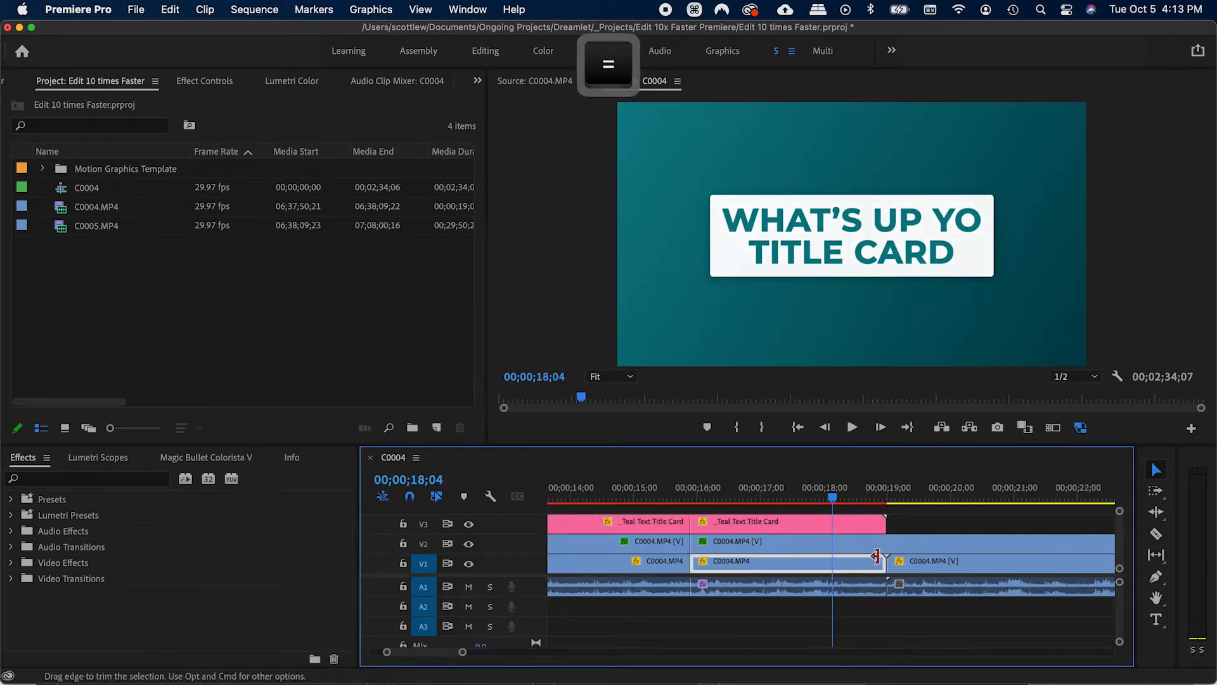
key(equal)
key(minus)
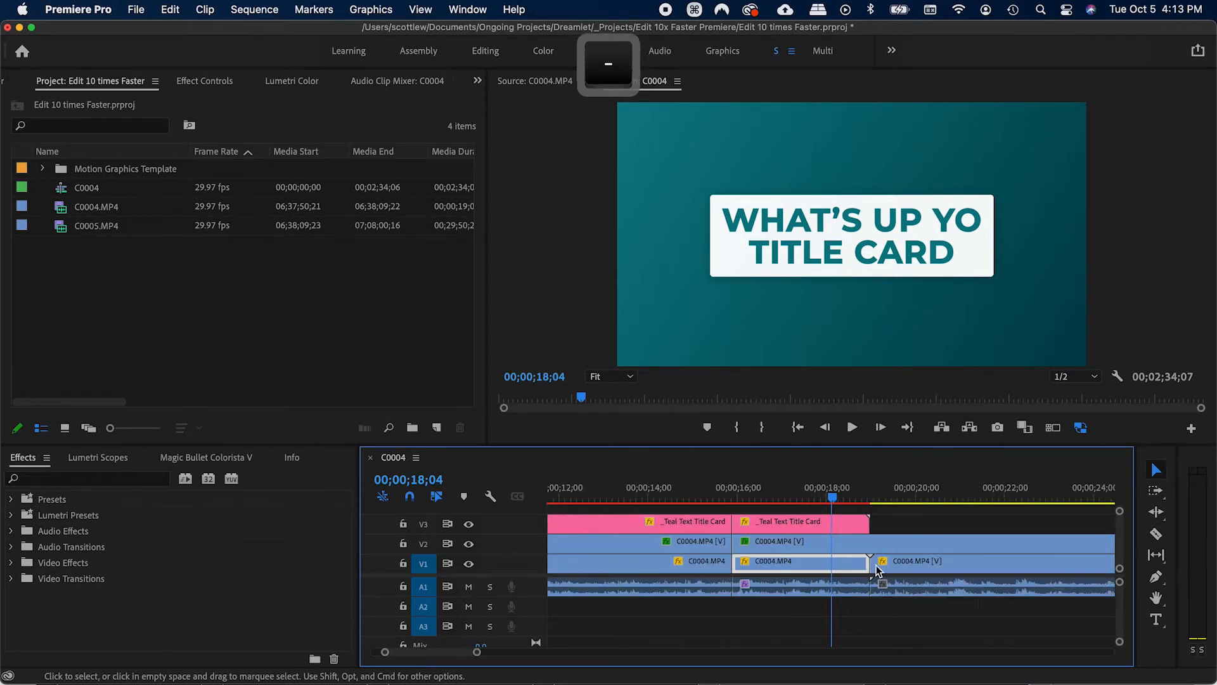
key(equal)
key(equal)
key(equal)
key(equal)
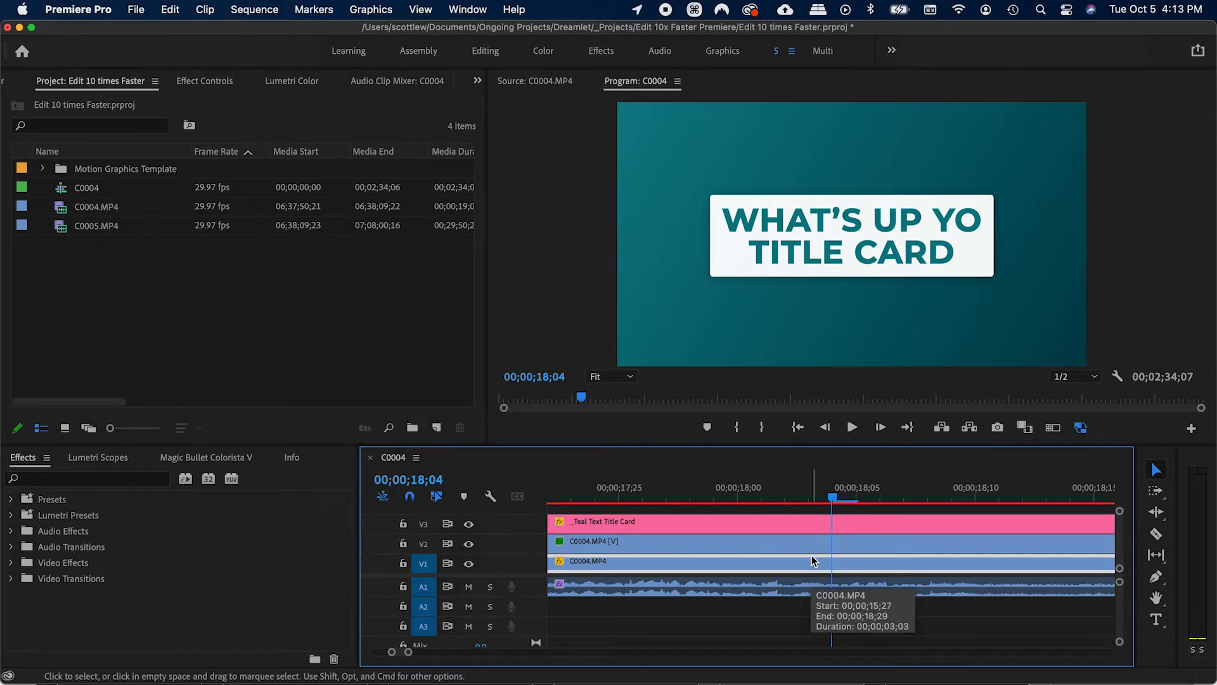
key(backslash)
- Open the Keyboard Shortcuts editor and search the commands for "zoom", narrowing the search to "zoom to seq"
key(cmd+alt+k)
click(164, 482)
text(zoom)
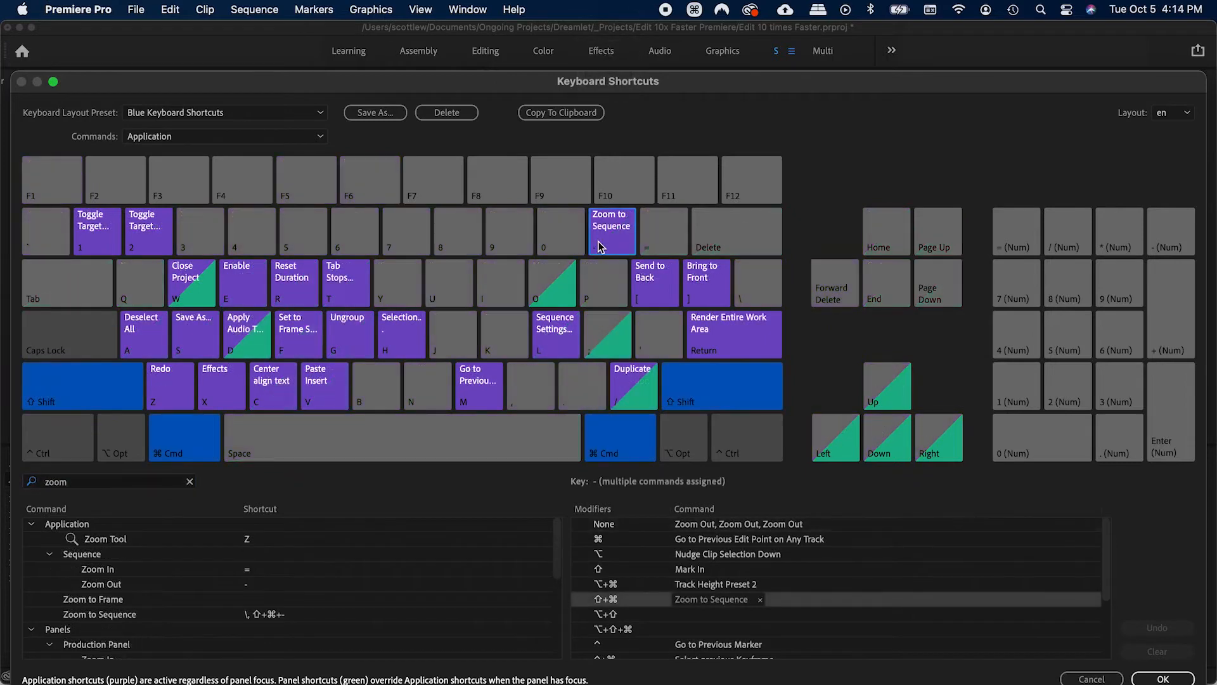
click(141, 484)
text(to seq)
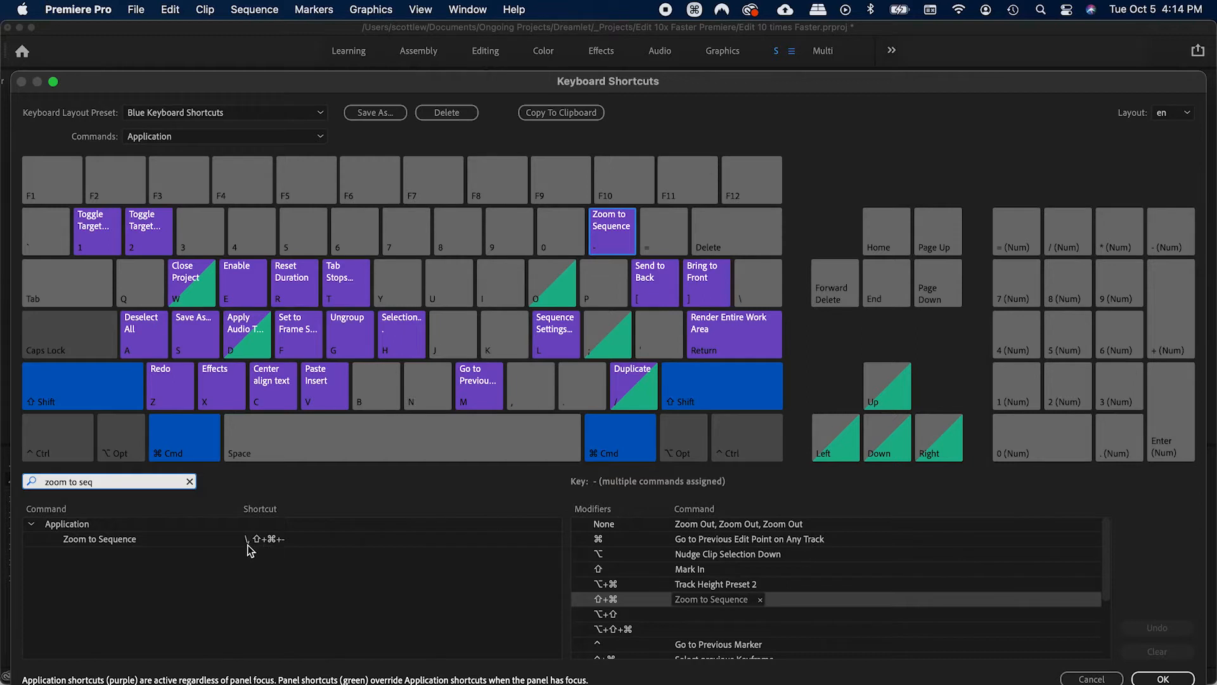
- Broaden the command search back to "zoom", review the shortcuts of the zoom commands, and close the editor
key(BackSpace)
key(BackSpace)
key(BackSpace)
key(BackSpace)
key(BackSpace)
key(BackSpace)
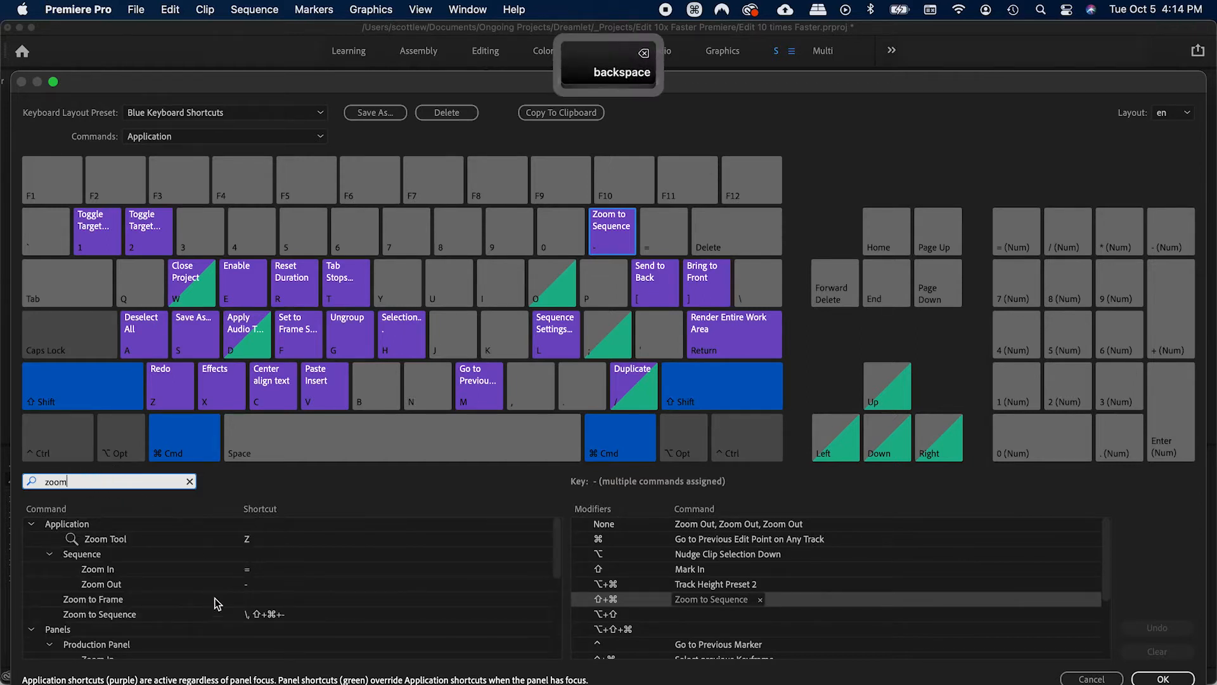
key(Escape)
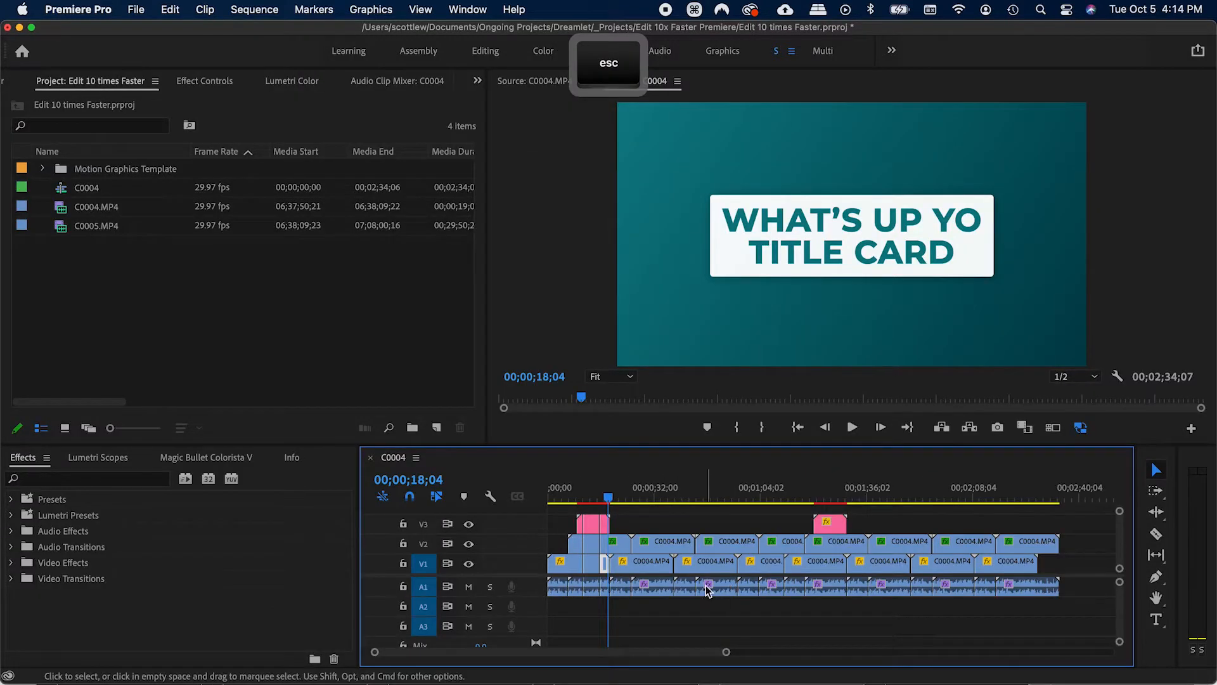
- Zoom the timeline in and out, enlarge a region of clips with the Zoom Tool, and return to the Selection Tool
key(equal)
key(minus)
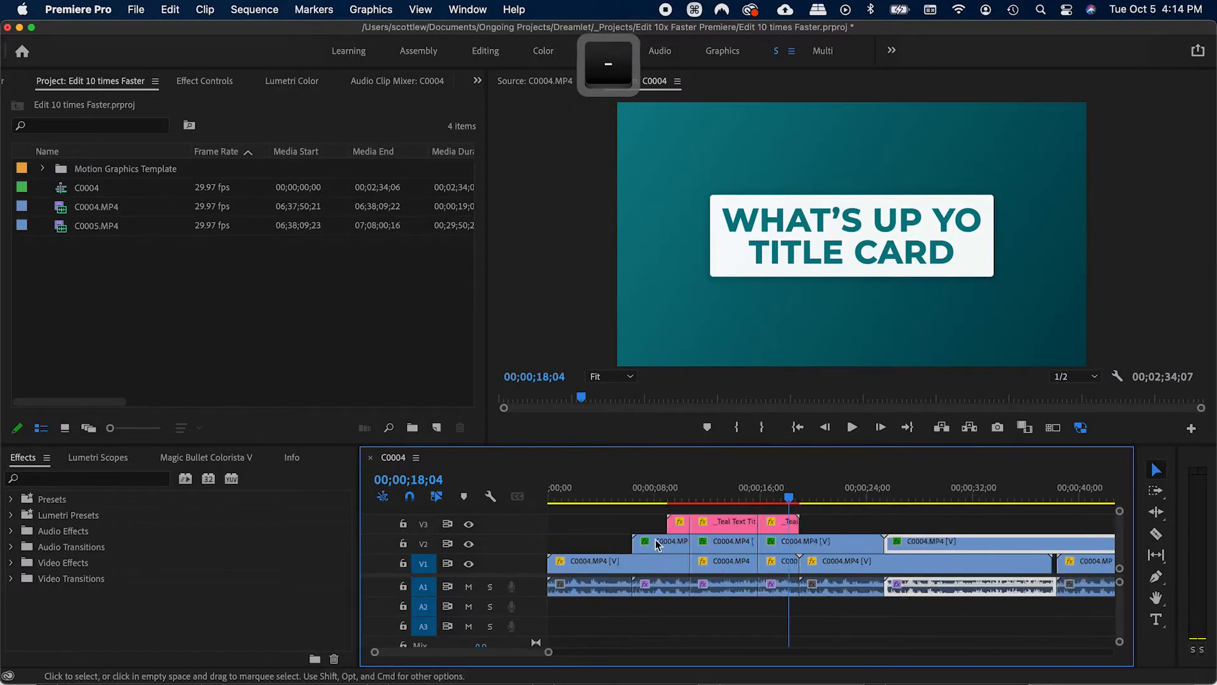
key(minus)
key(minus)
key(minus)
key(z)
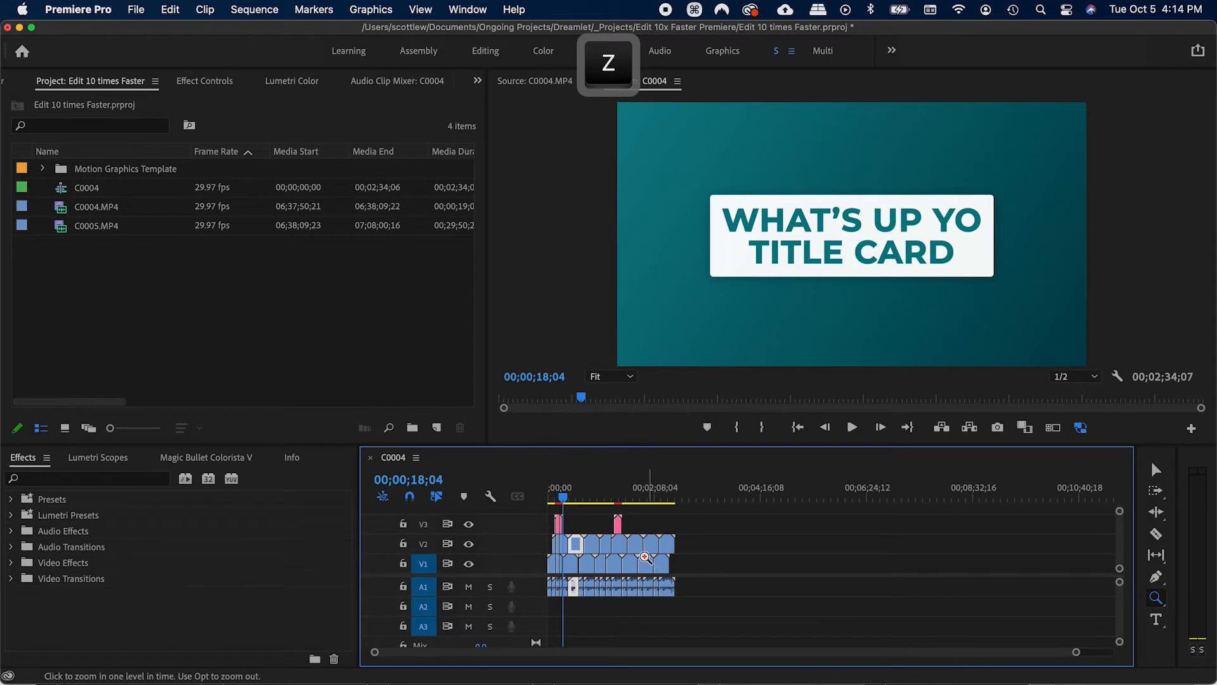
drag(581, 526, 602, 555)
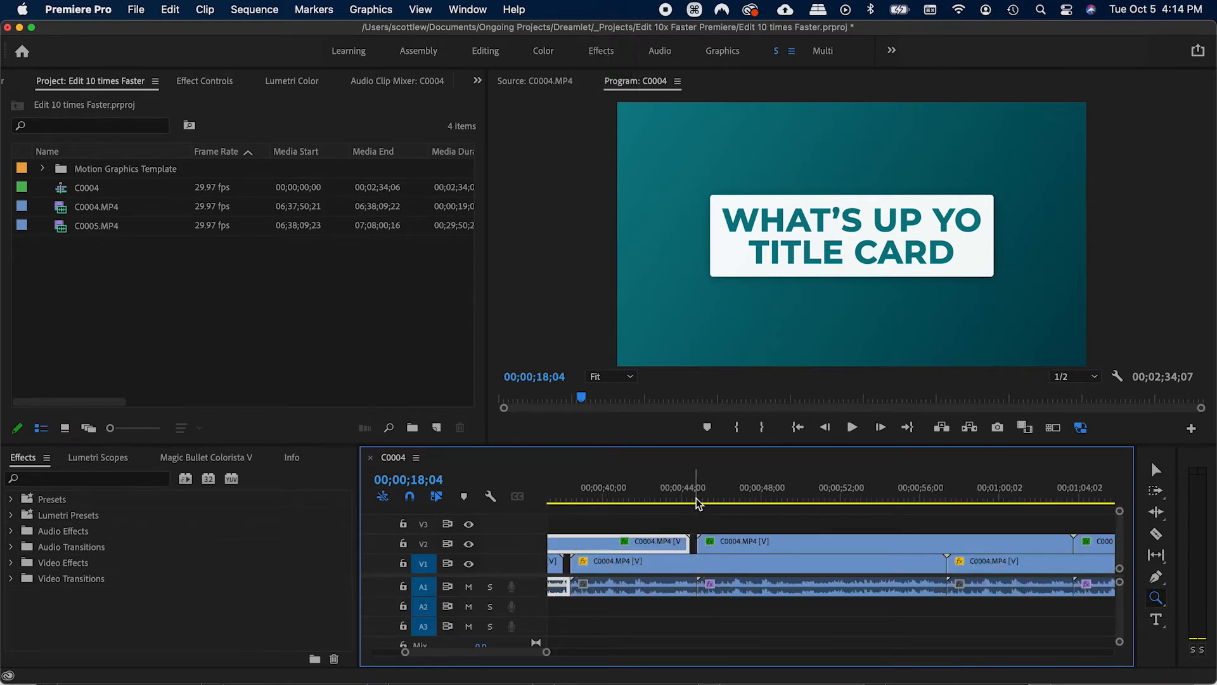
key(v)
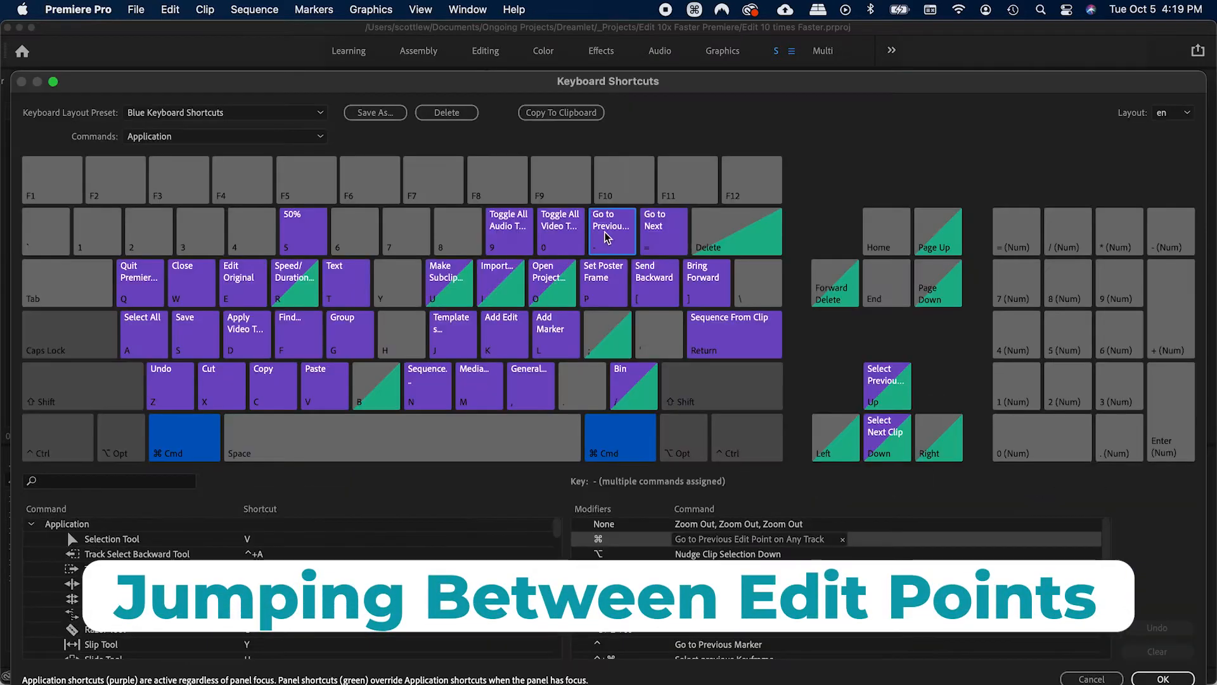
- View the Cmd command assigned to the = key, and jump the playhead forward through edit points to 00;01;17;24
click(657, 237)
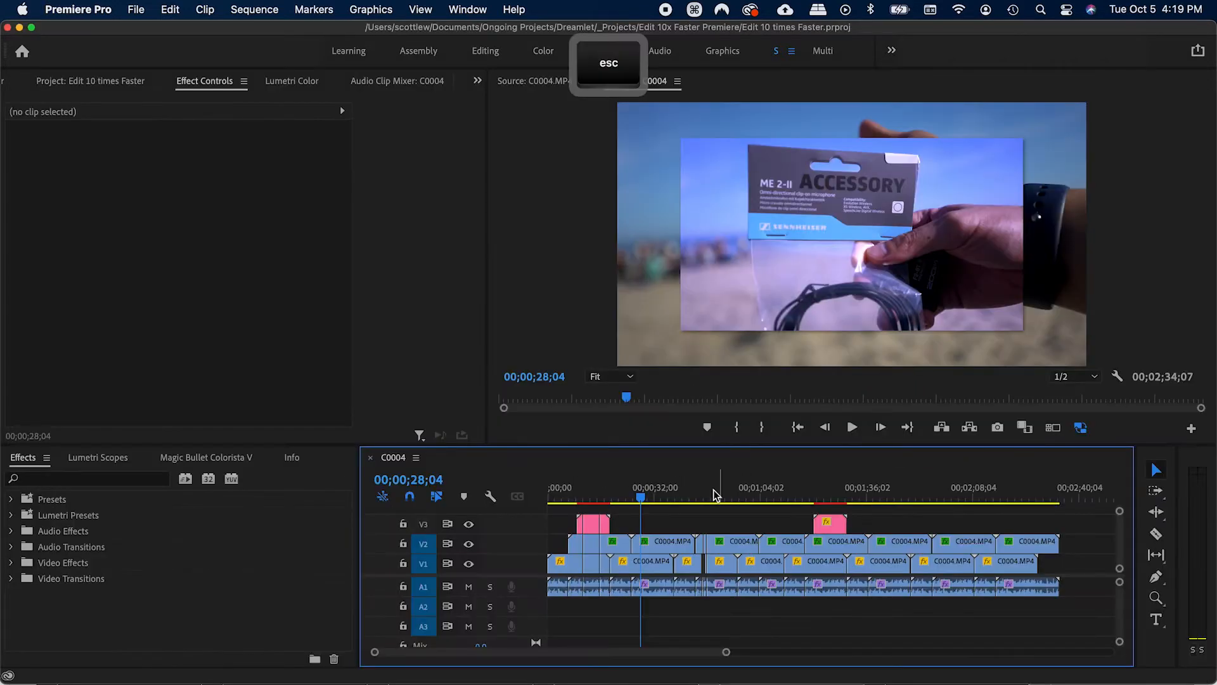
drag(713, 493, 779, 503)
key(=)
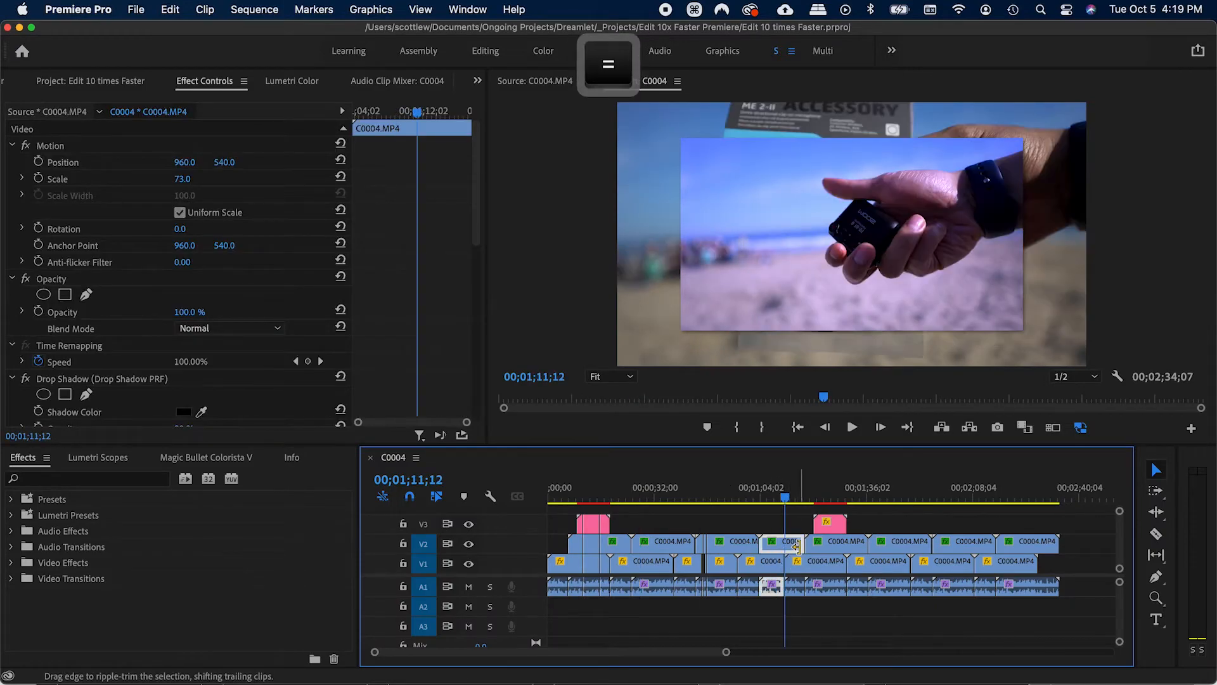
key(=)
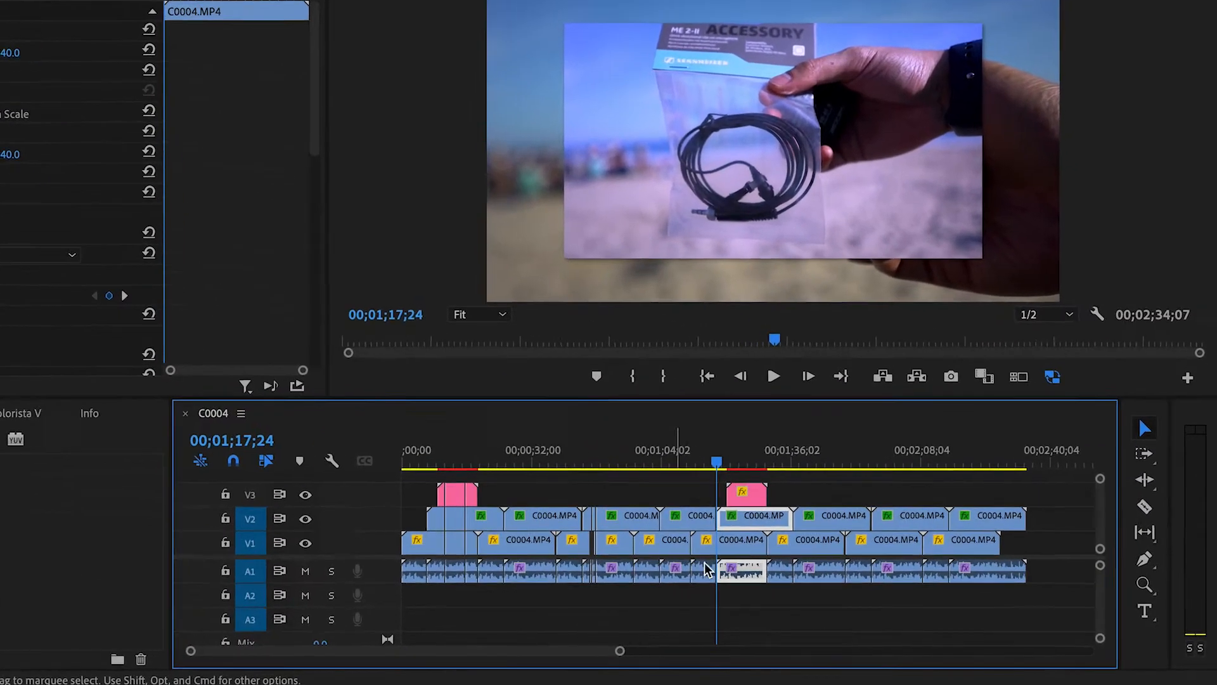
- Select the V1 clip under the playhead, jump back to its starting edit point at 00;01;11;12, and play it briefly
key(=)
key(=)
key(=)
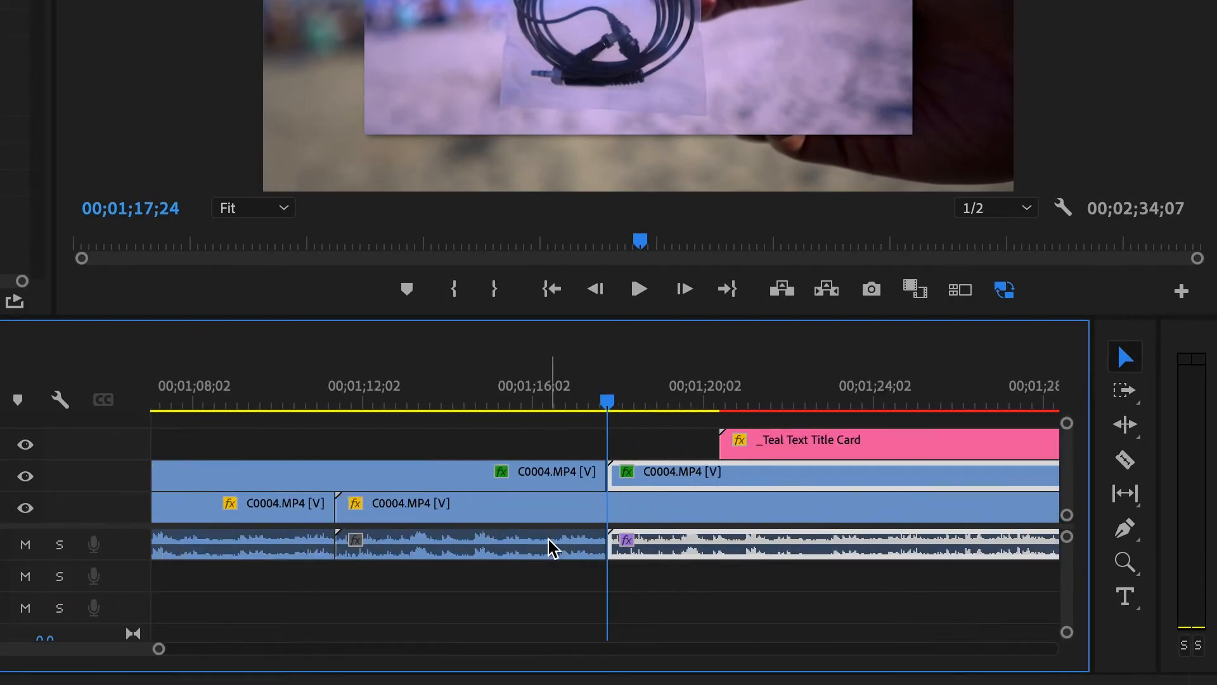
click(384, 509)
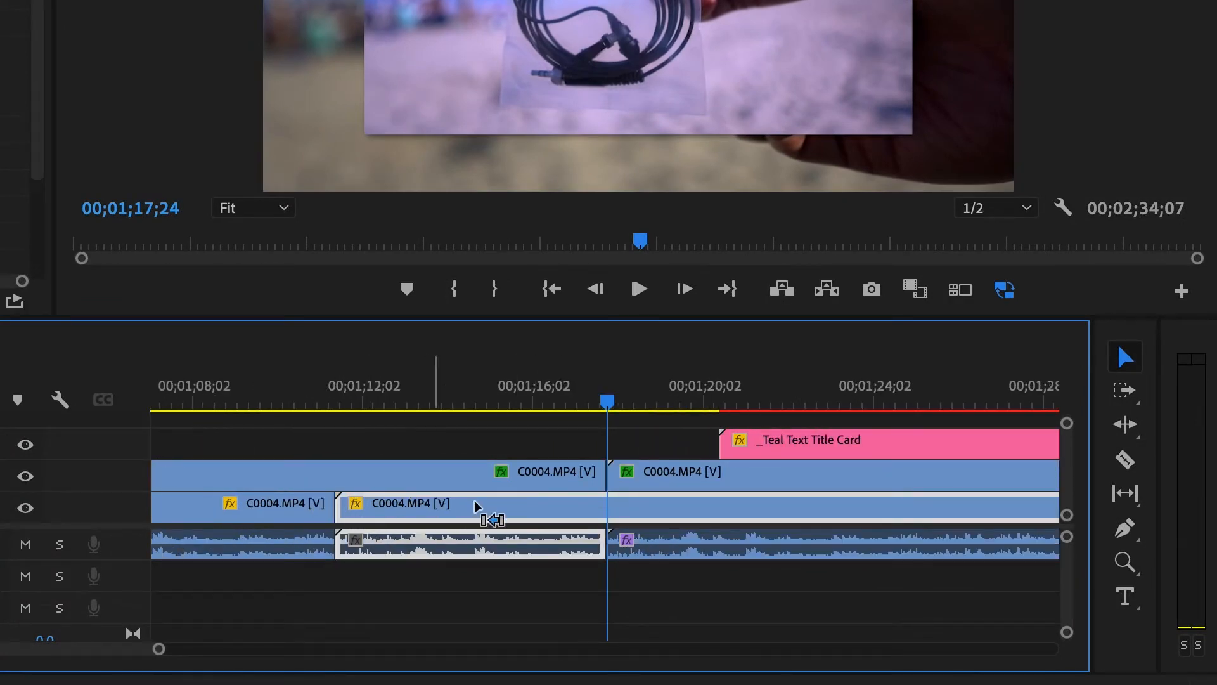
key(Up)
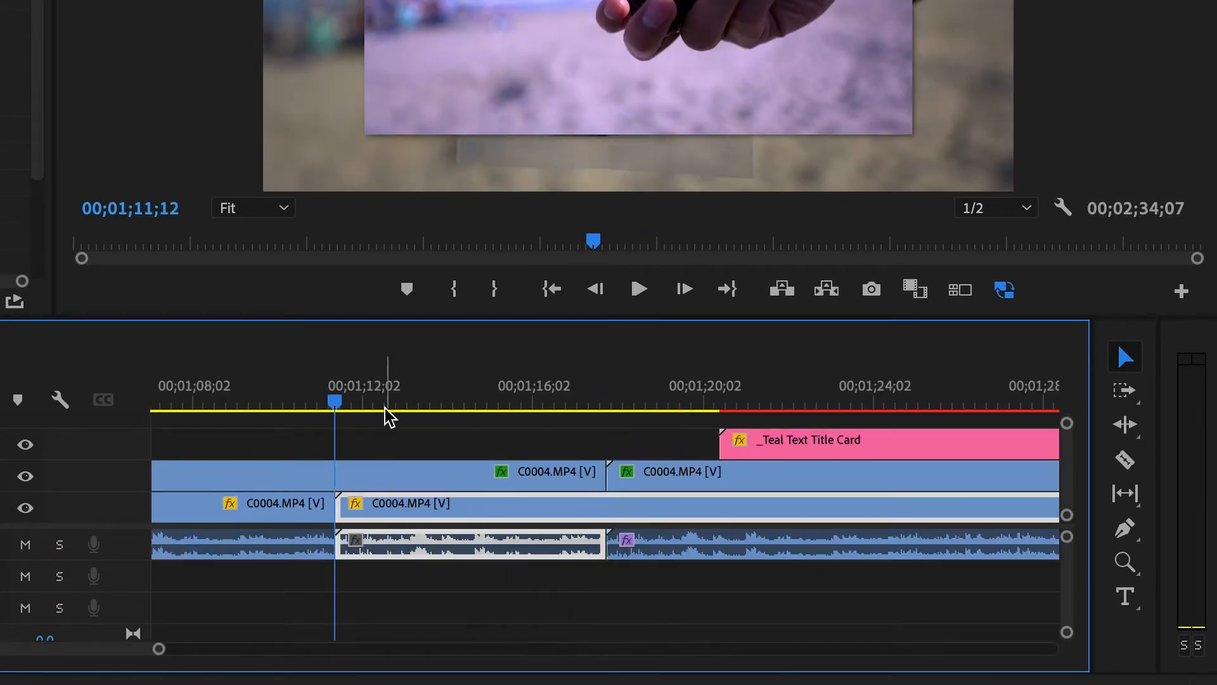
key(space)
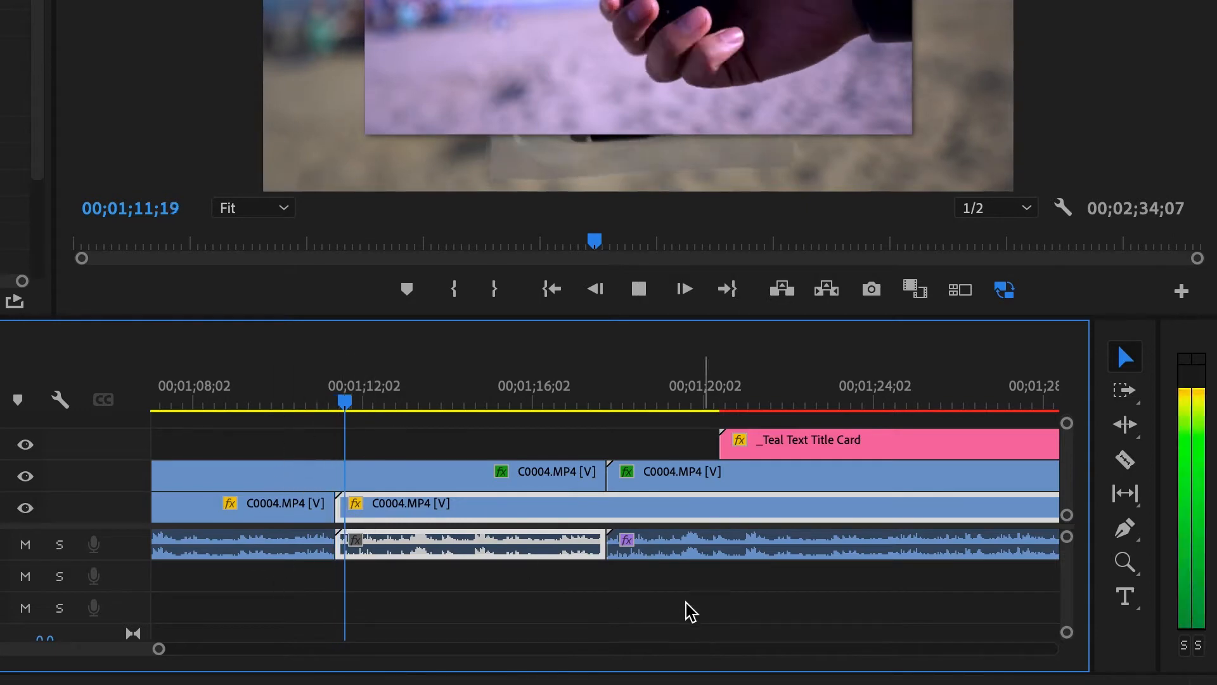
key(space)
- Scrub the playhead forward inside the V1 clip and jump through the following edit points to 00;01;36;24
drag(365, 403, 450, 411)
key(Down)
key(Down)
key(Down)
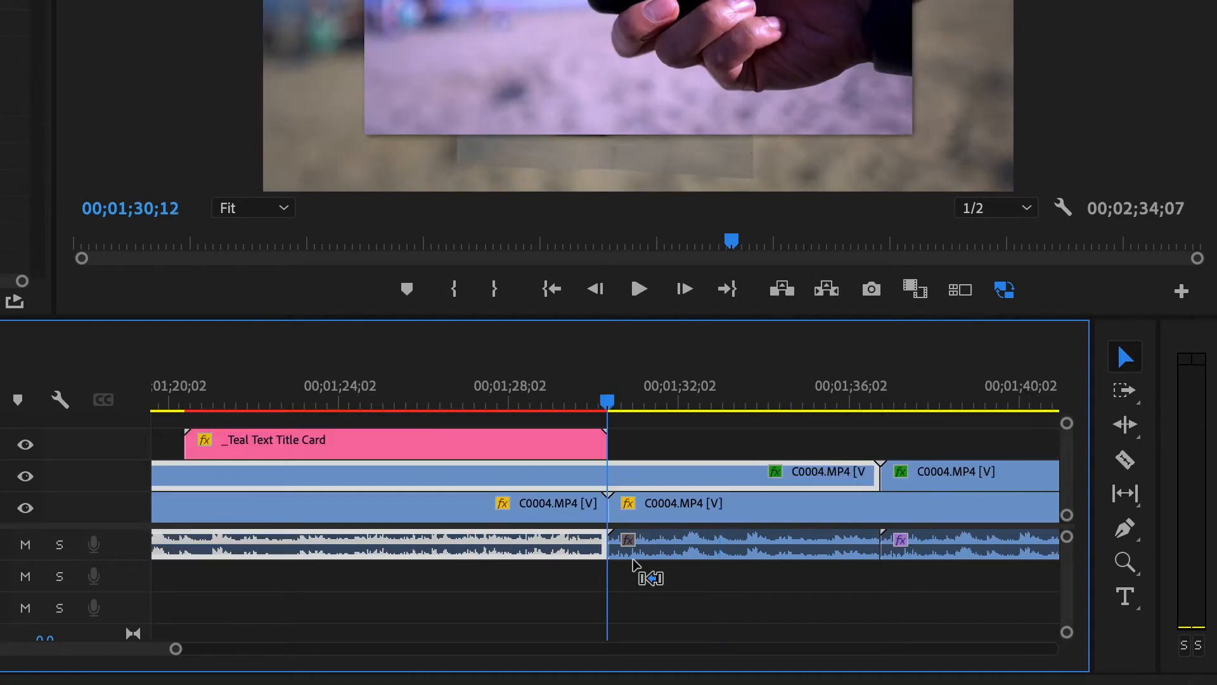
key(Down)
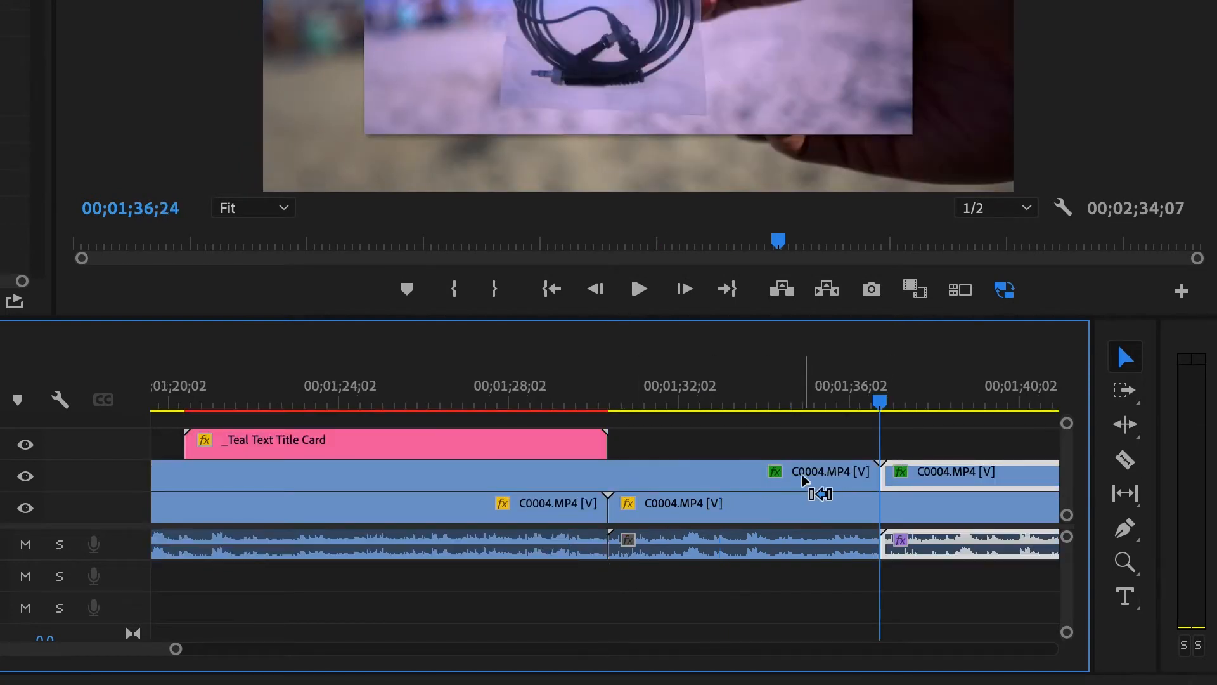
- Jump back and forth between edit points on any track, ending at 00;01;56;05
key(Up)
key(Down)
key(Down)
key(Down)
key(Down)
key(Up)
key(Up)
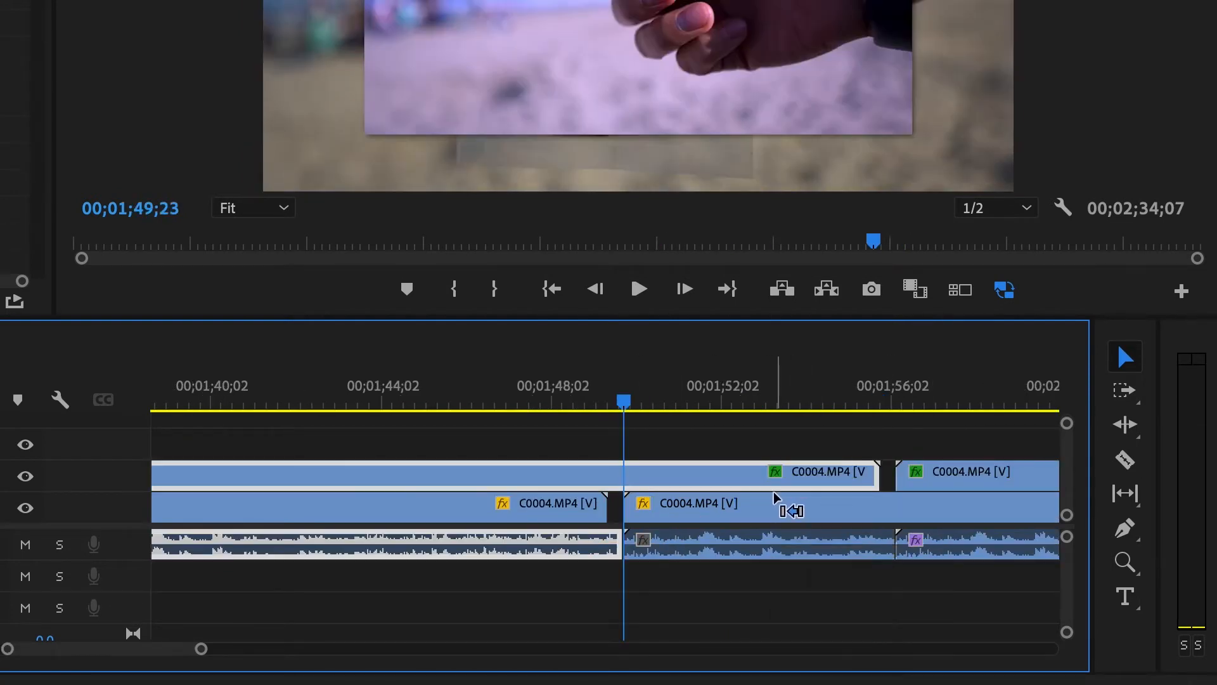
key(Down)
key(Down)
key(Down)
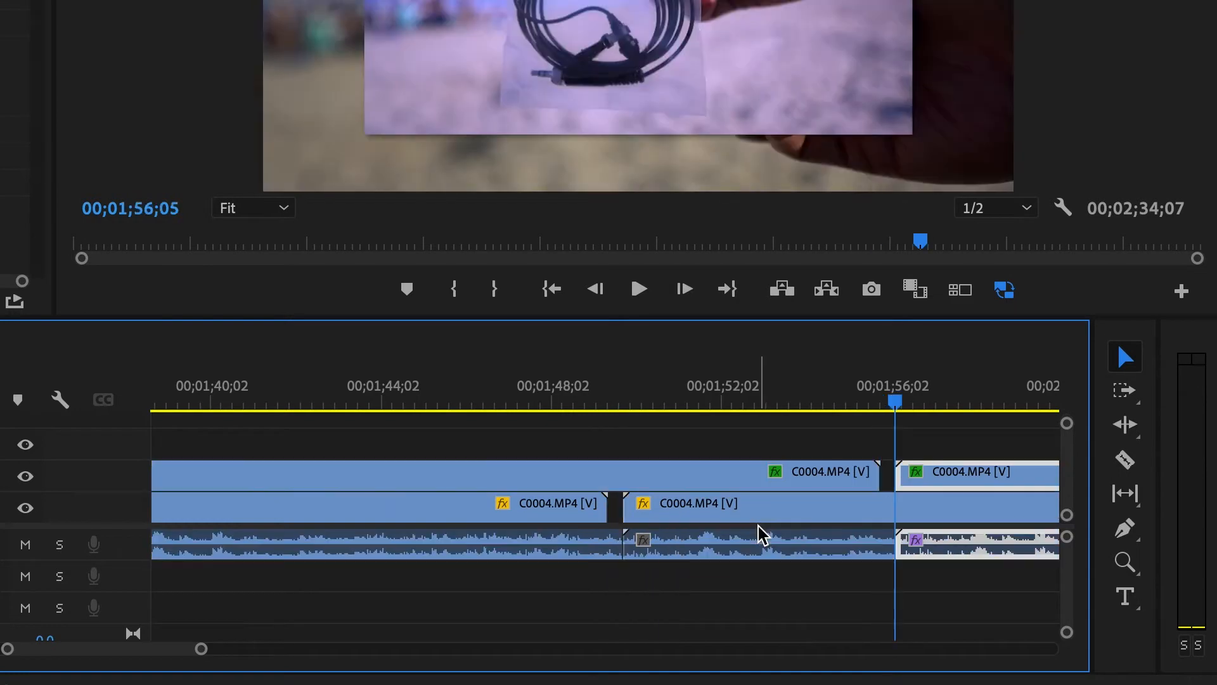
- Add Position keyframes to the selected V2 clip at 00;02;02;04 and 00;02;09;19, and jump from between them to the second one
key(minus)
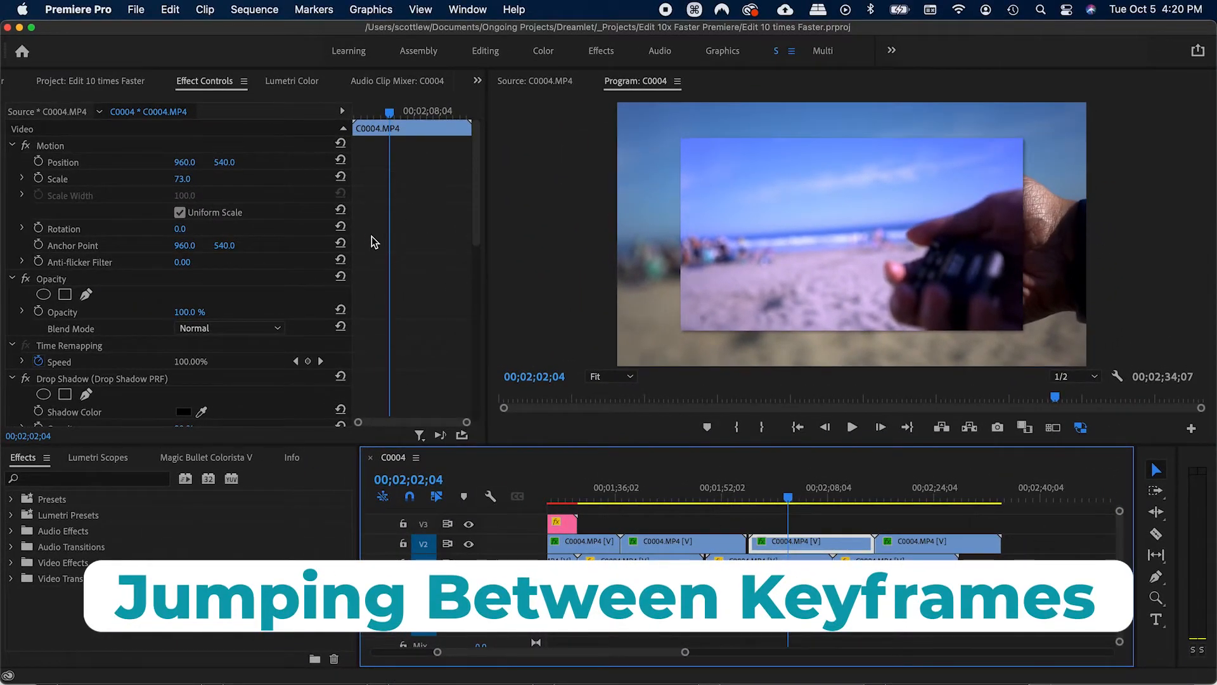
click(38, 161)
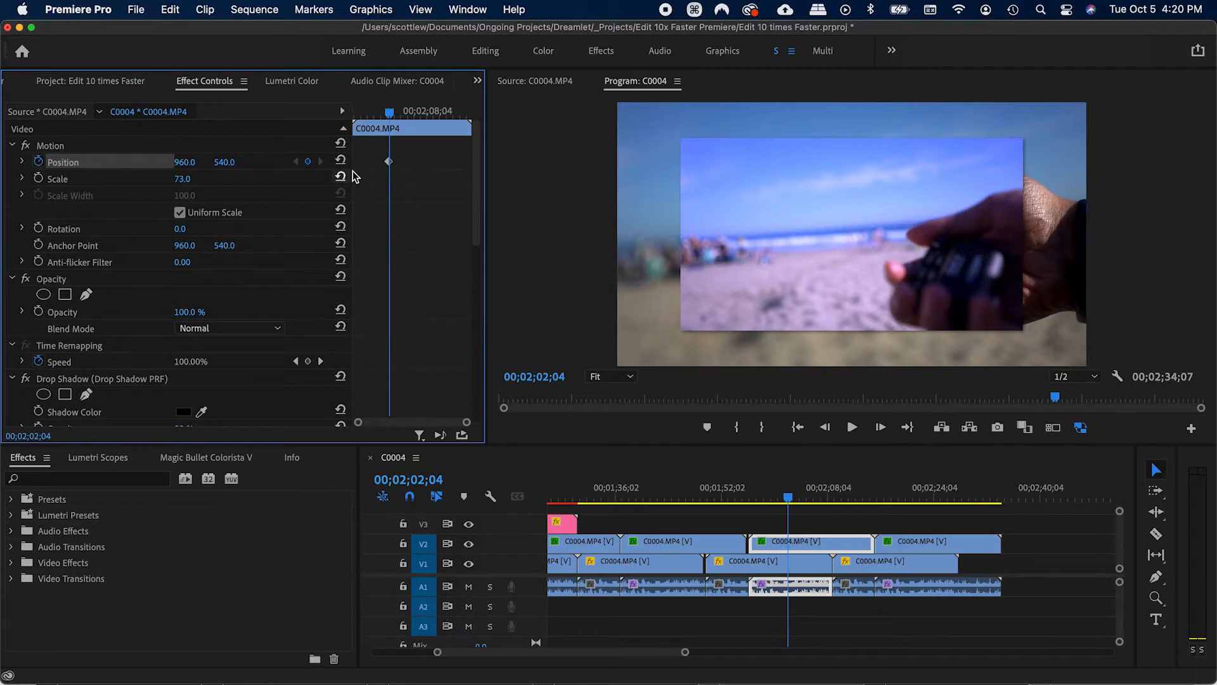
drag(385, 165, 436, 169)
drag(790, 499, 820, 501)
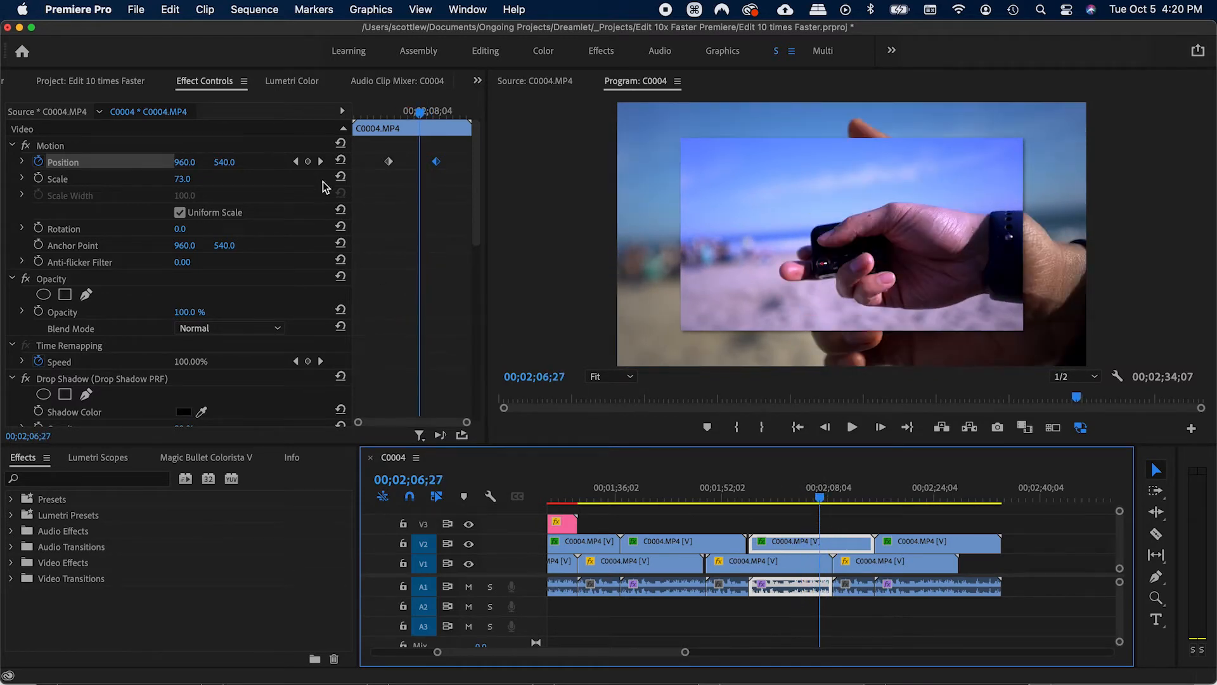
click(320, 162)
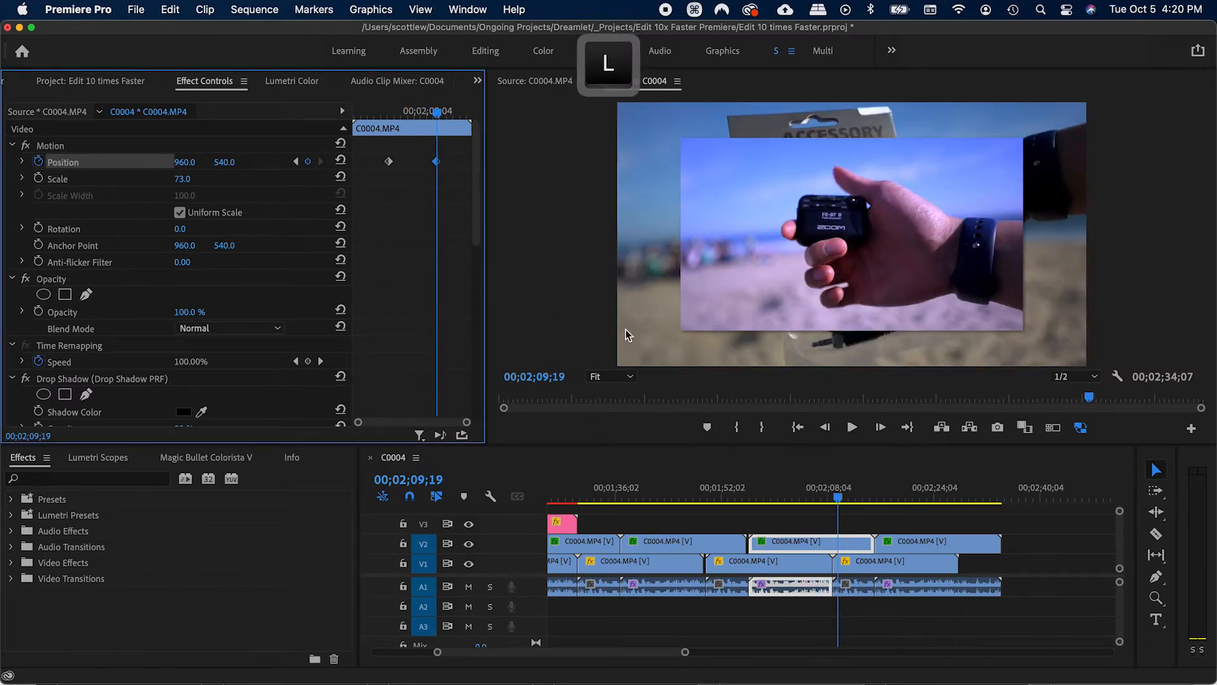
- Open the Keyboard Shortcuts editor, show the Ctrl+Cmd layout, and examine the commands assigned to the - key
key(super+alt+k)
key(ctrl+super)
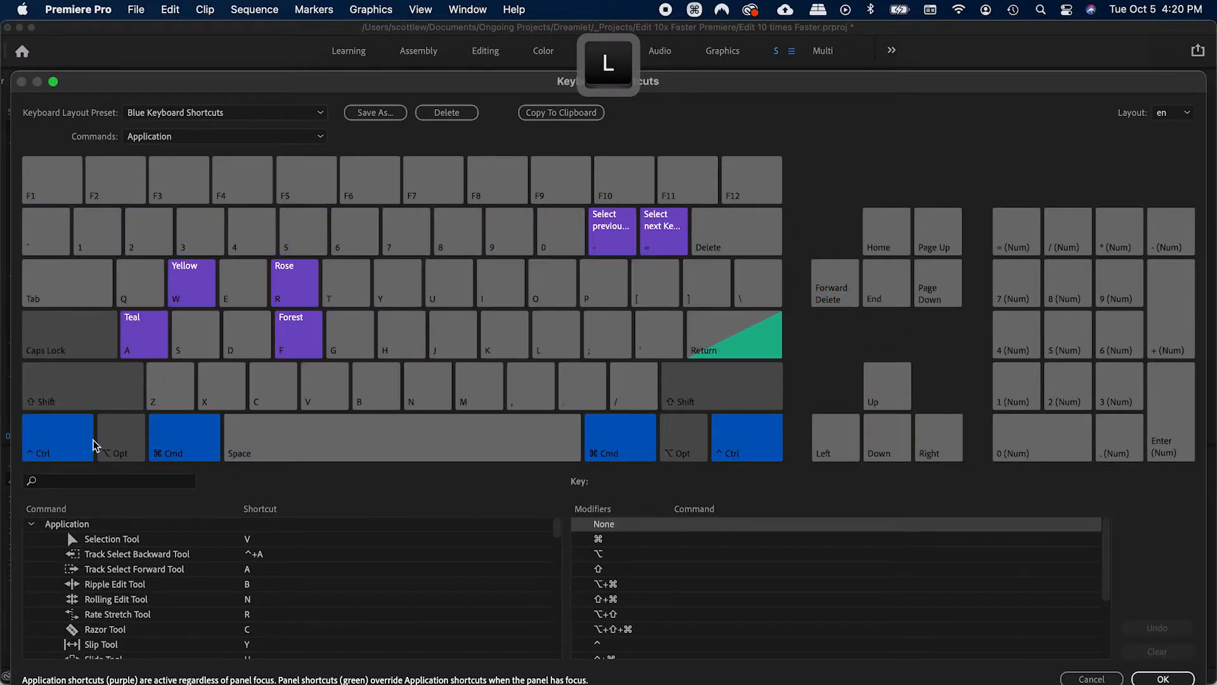
click(625, 251)
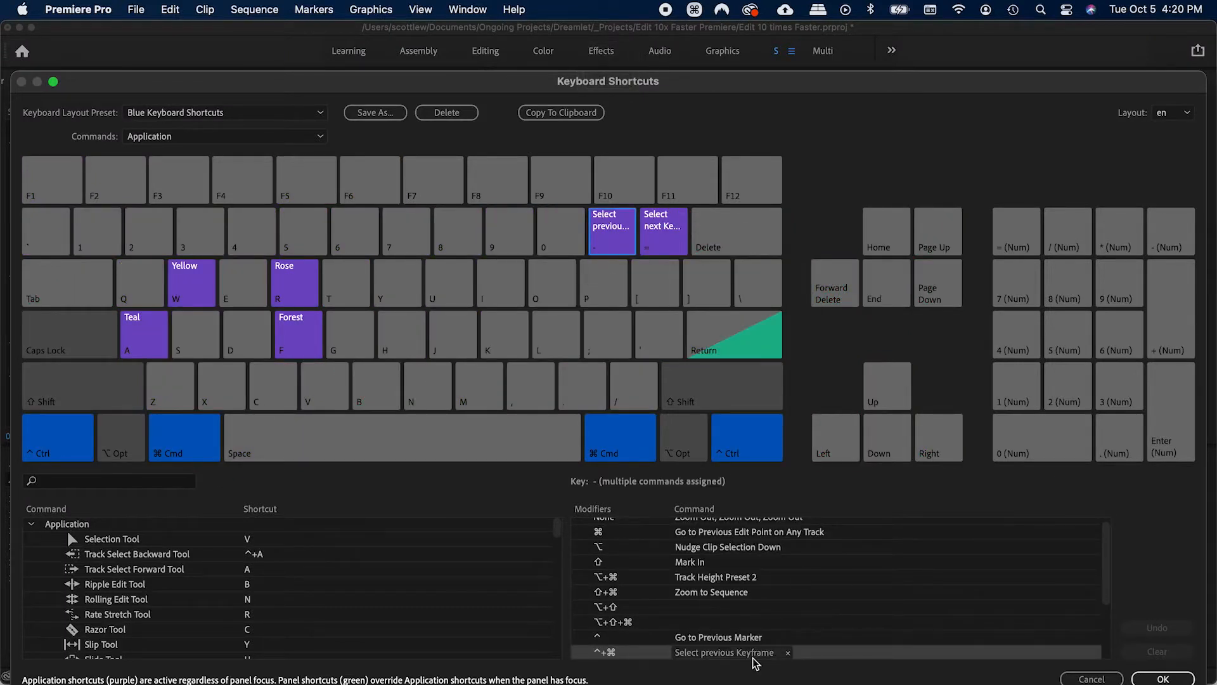
- Examine the commands assigned to the = key, and jump back and forth between the V2 clip's two Position keyframes
click(675, 234)
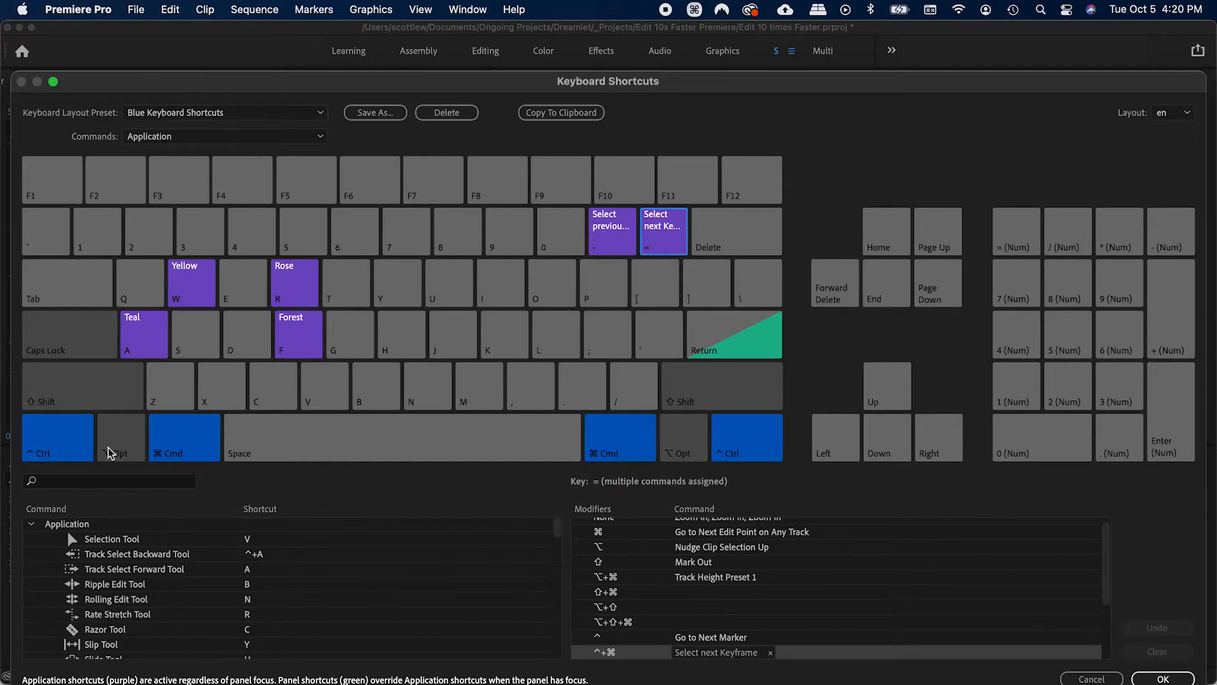
key(Escape)
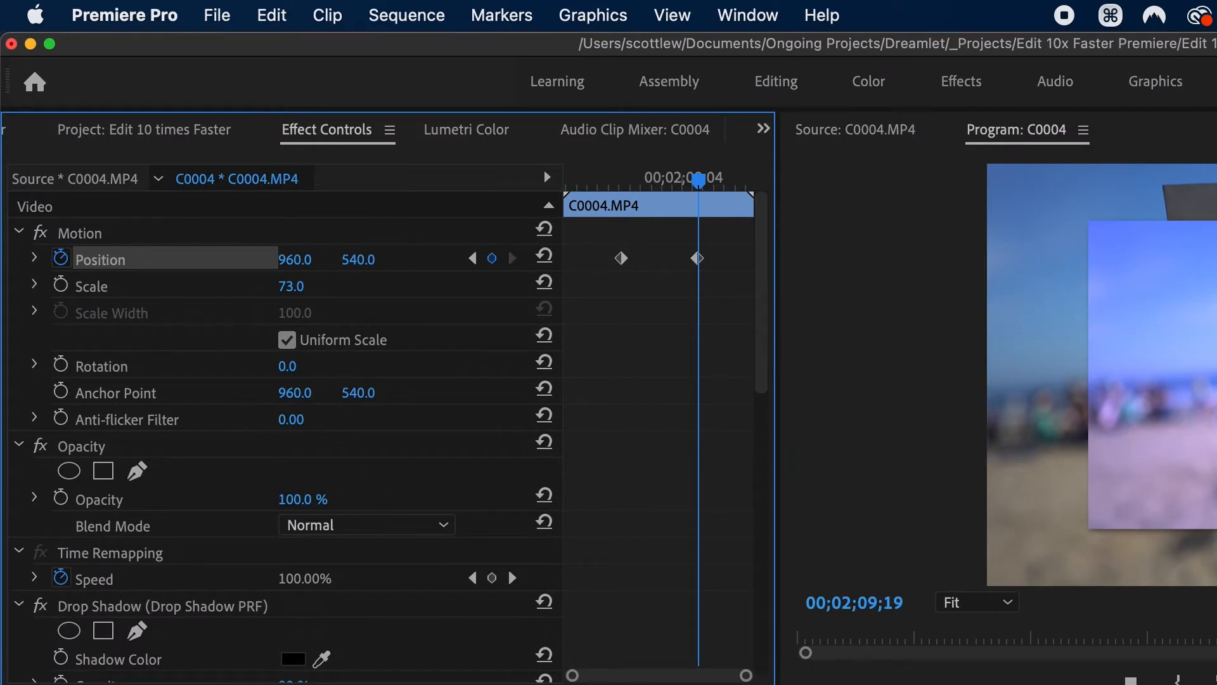
key(minus)
key(equal)
key(minus)
key(equal)
key(minus)
key(equal)
key(minus)
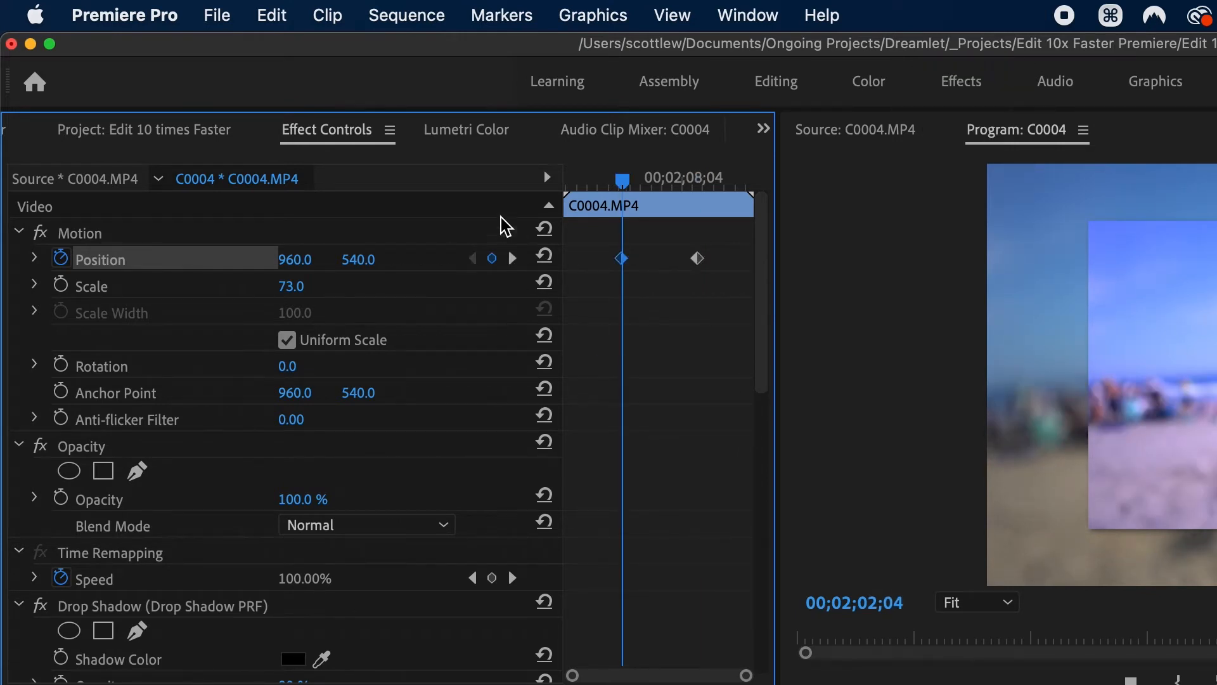
key(equal)
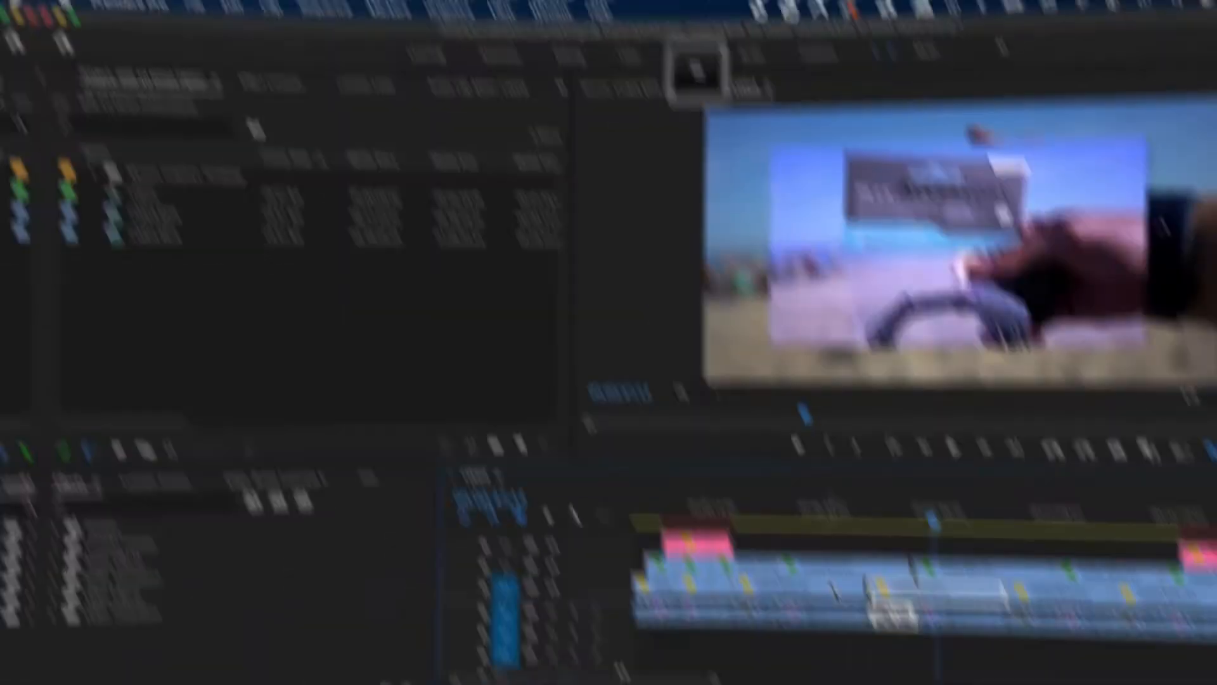
- Move the playhead to around 00;00;47 and add an edit across all tracks
key(minus)
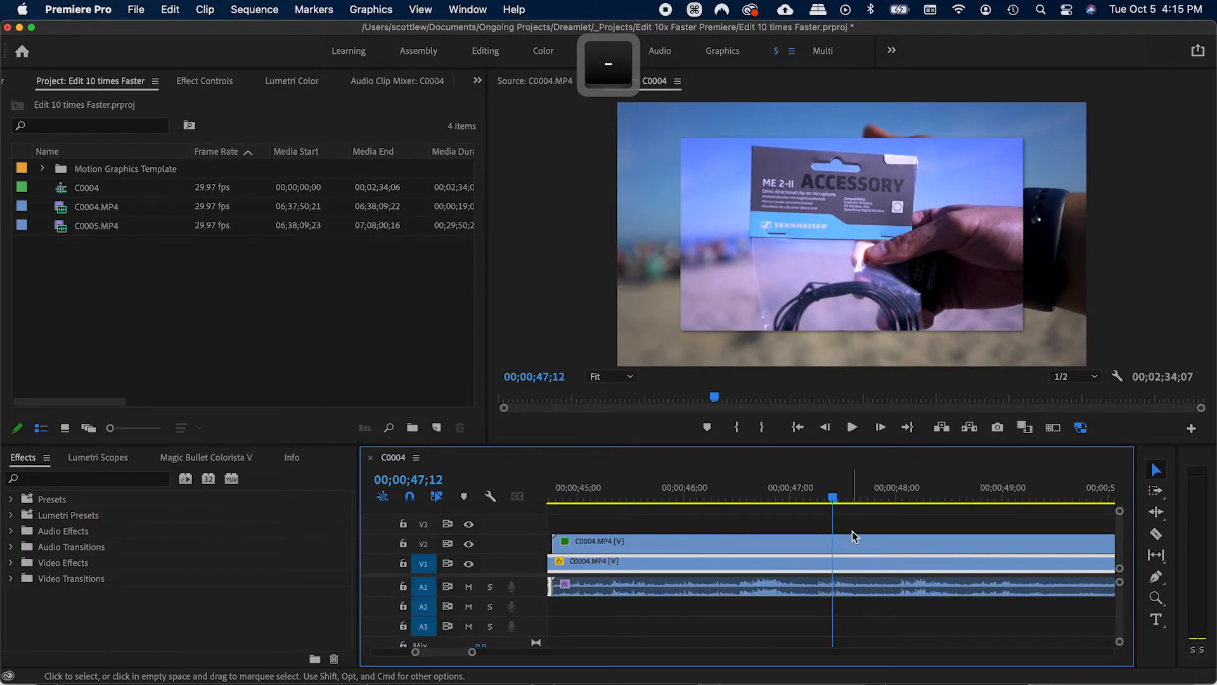
mouse_move(818, 499)
mouse_down()
mouse_move(792, 501)
mouse_move(836, 503)
mouse_up()
key(e)
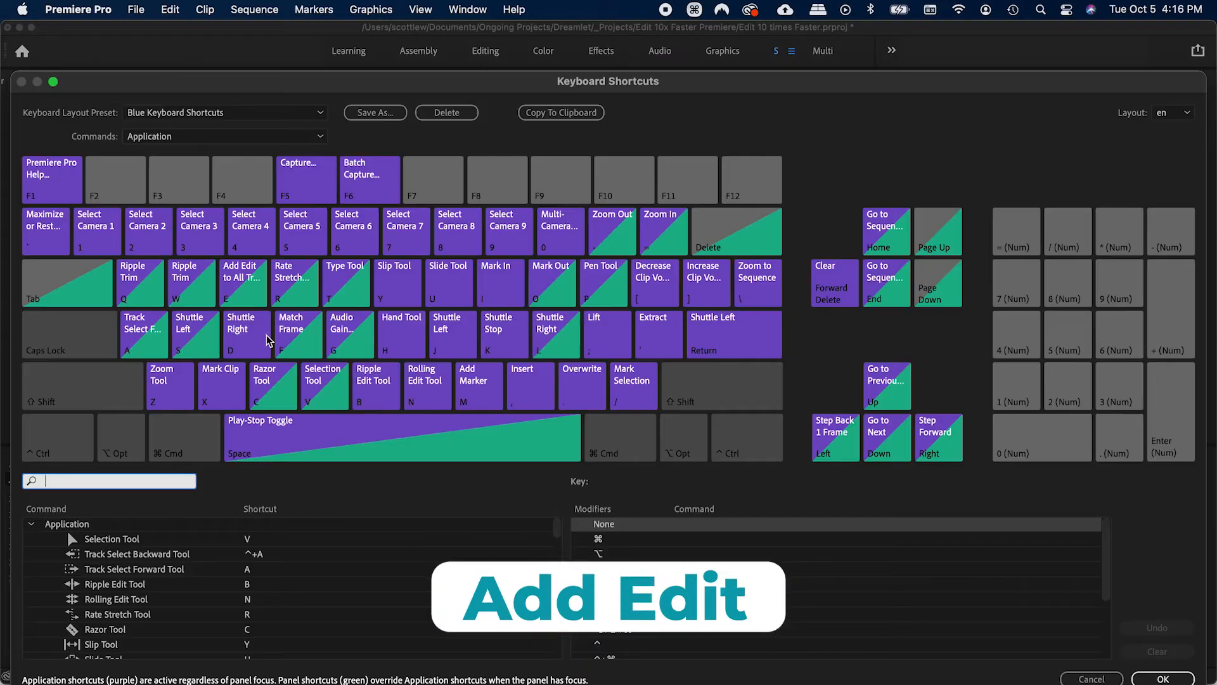
- Examine the commands on the E key, and look up the shortcuts for Add Edit and Add Edit to All Tracks
click(241, 288)
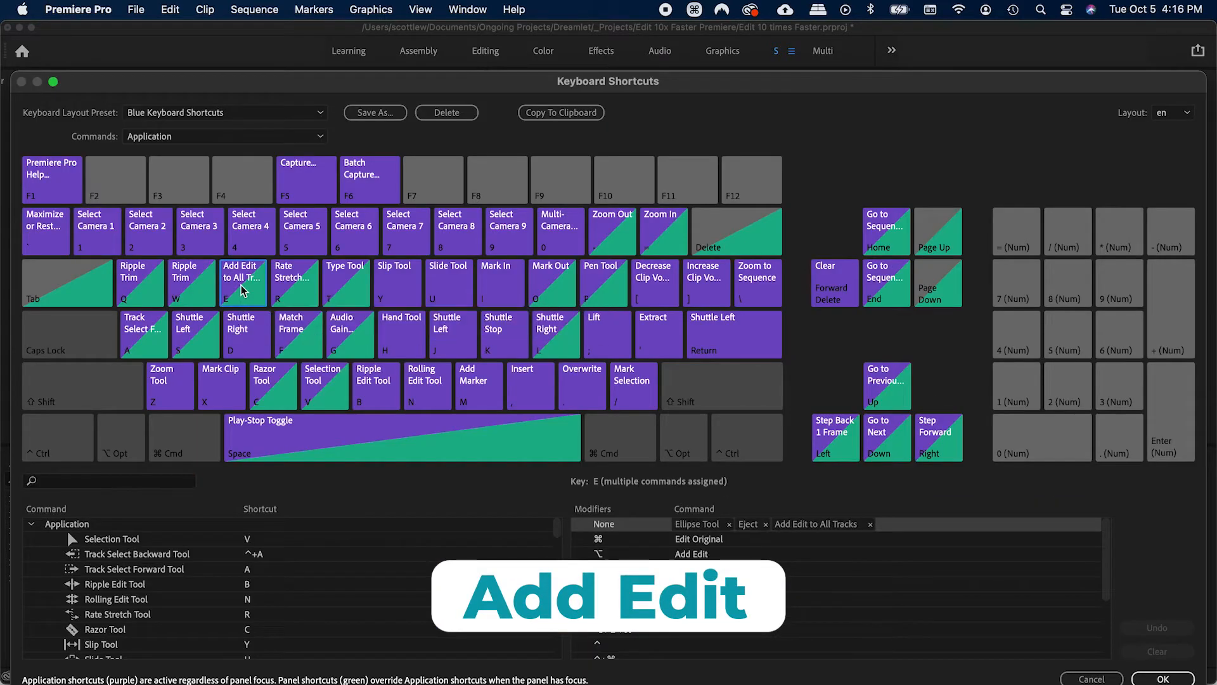
click(123, 484)
text(add edit)
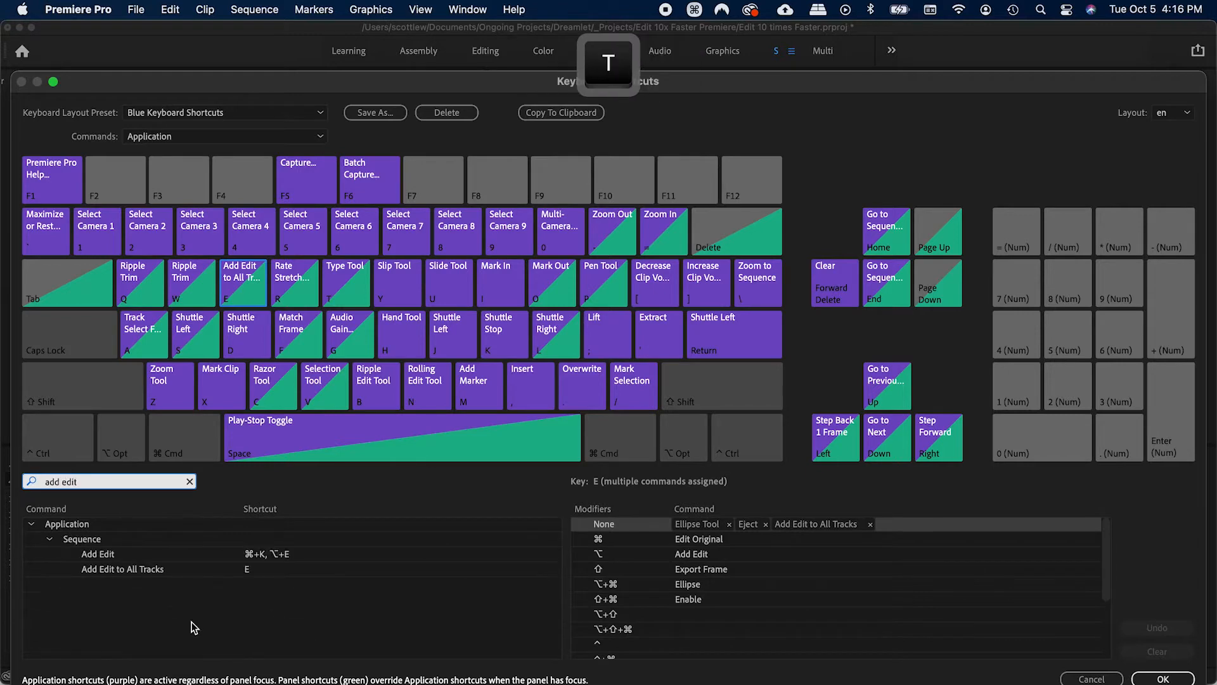
click(122, 556)
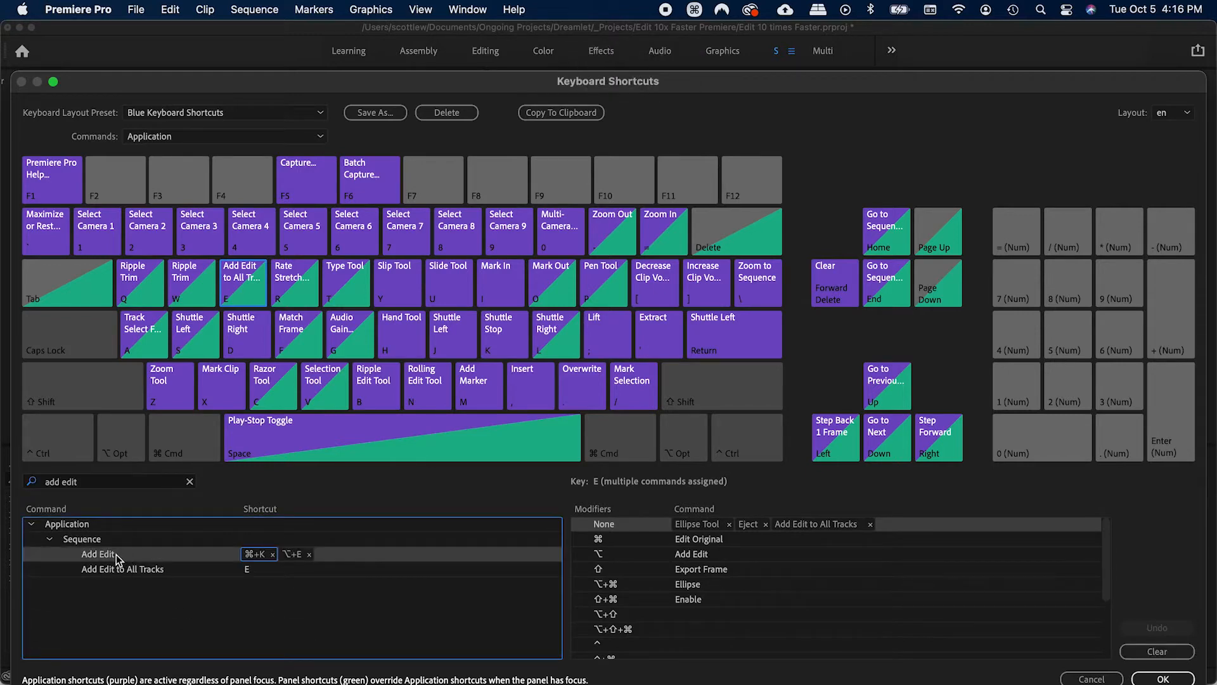
click(123, 571)
key(Escape)
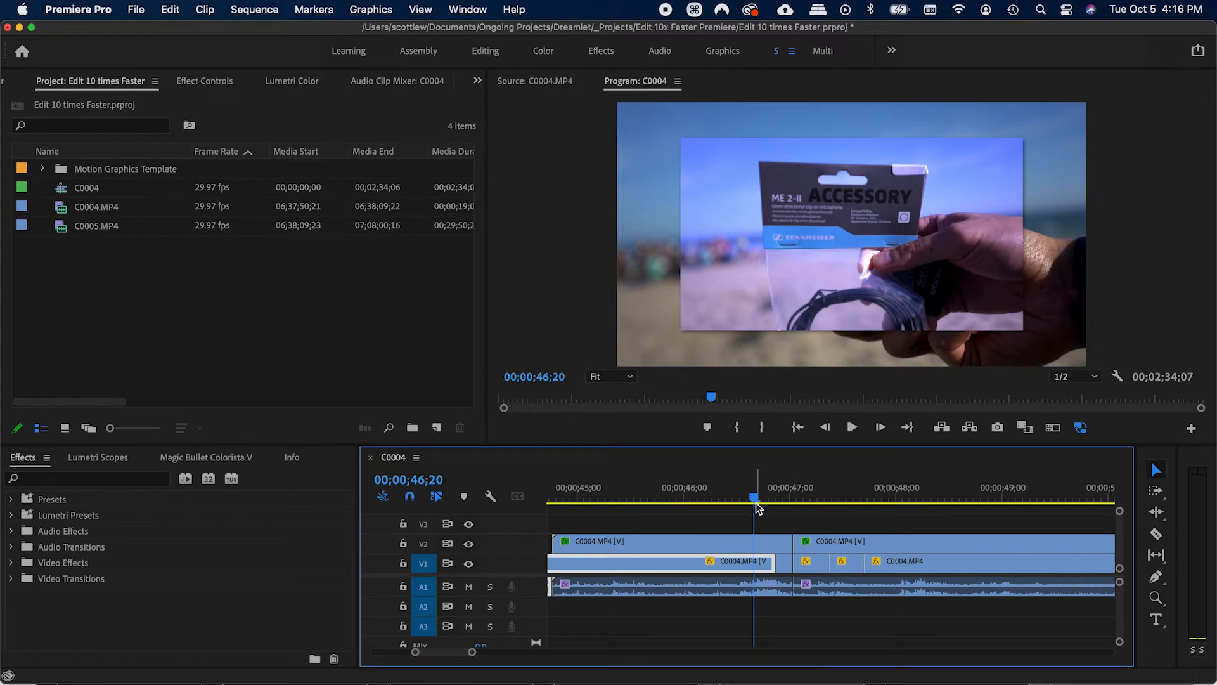
- Clear the clip selection and add an edit on the targeted V1 and A1 tracks at 00;00;46;16
drag(755, 500, 739, 497)
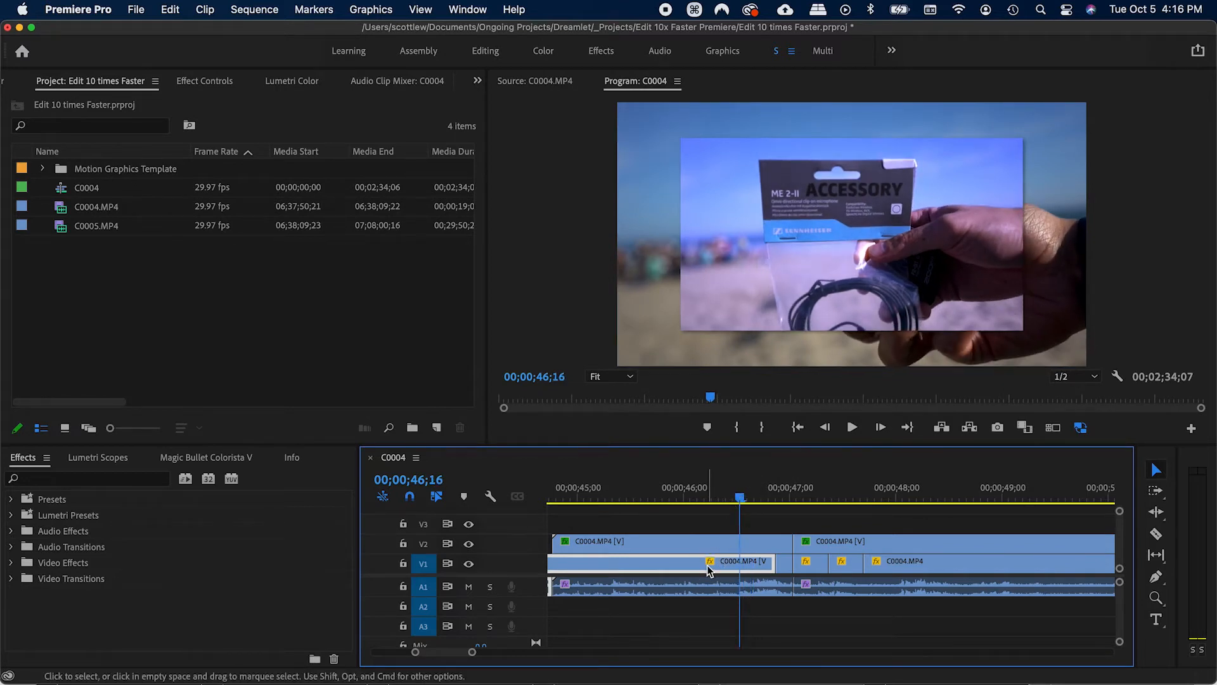
click(838, 621)
key(alt+e)
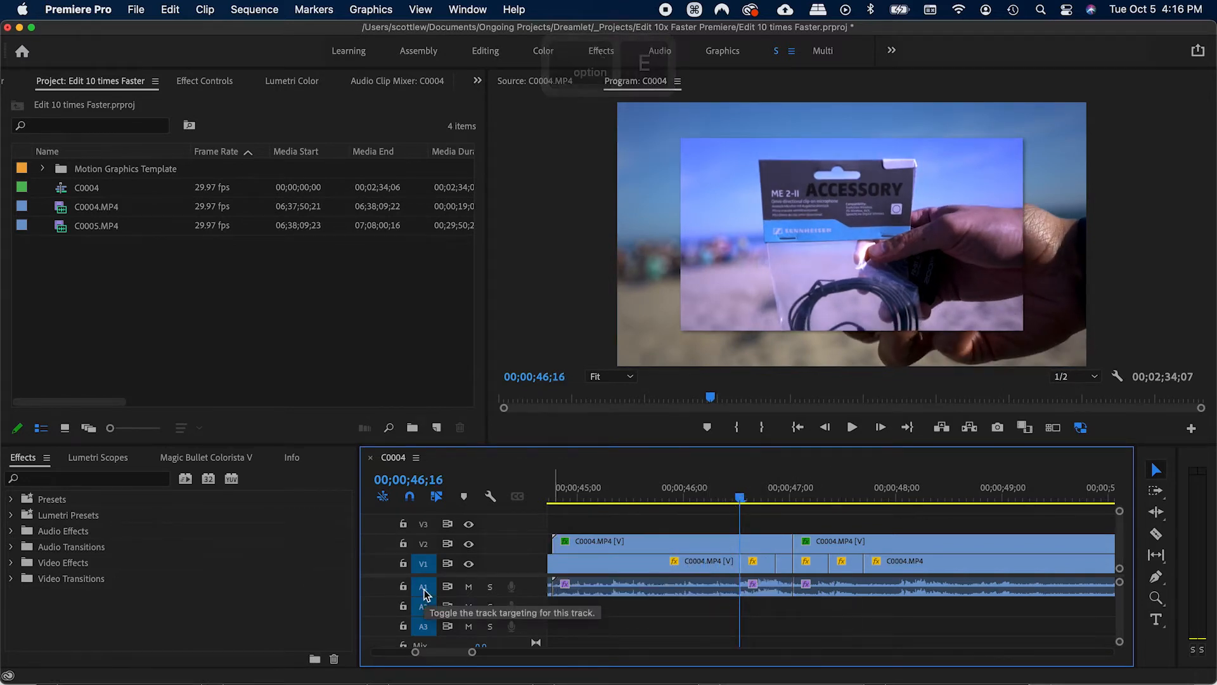
- Switch video track targeting from V1 to V2 and add an edit at about 00;00;48;05
click(428, 561)
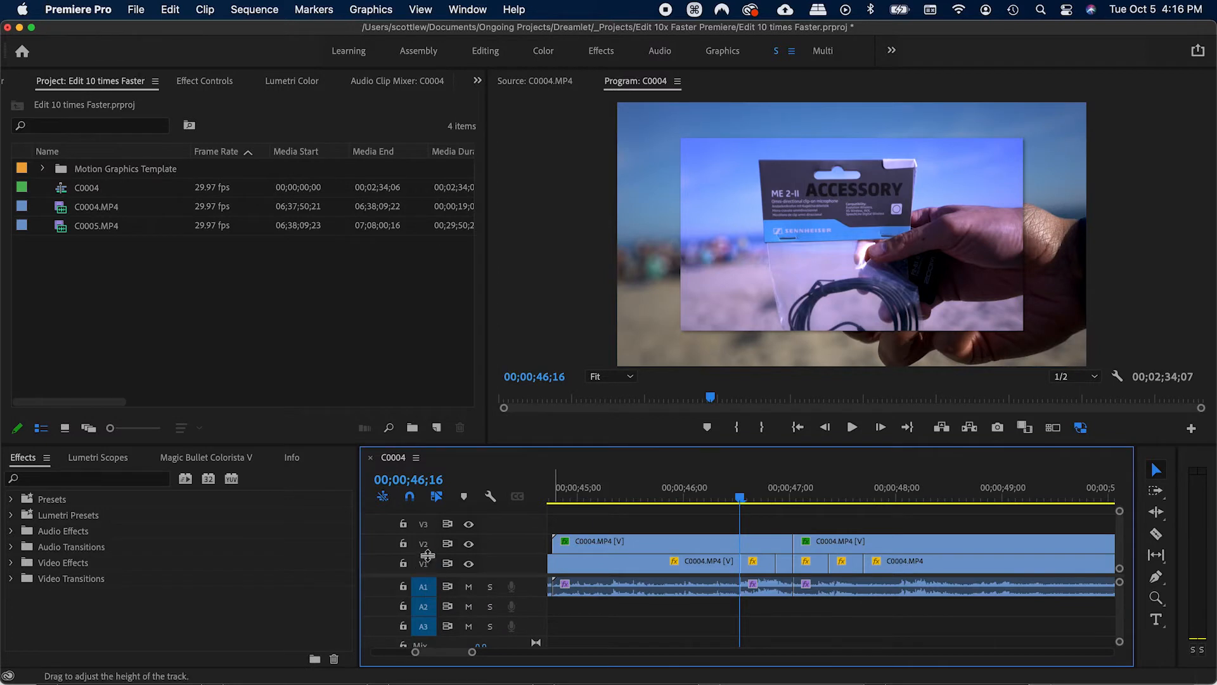
click(423, 544)
drag(739, 498, 913, 498)
key(alt+e)
click(923, 497)
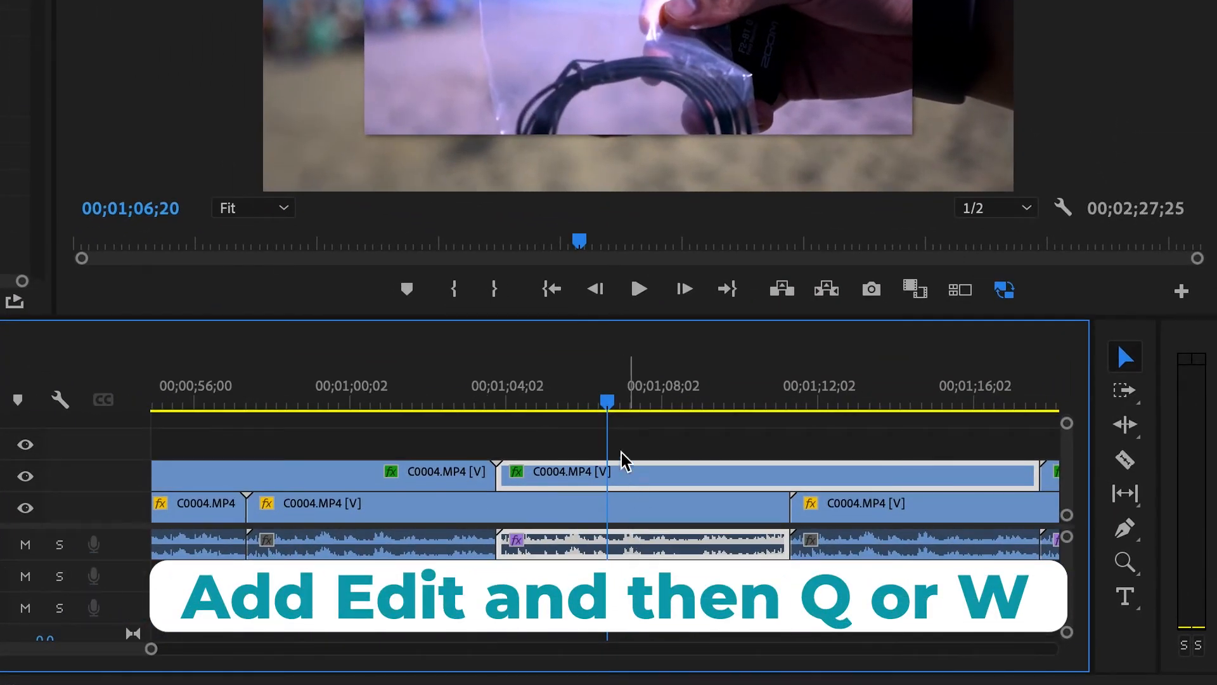
- Cut all tracks at 00;01;06;20 and 00;01;07;22, and try to ripple delete the section between the two cuts
key(ctrl+k)
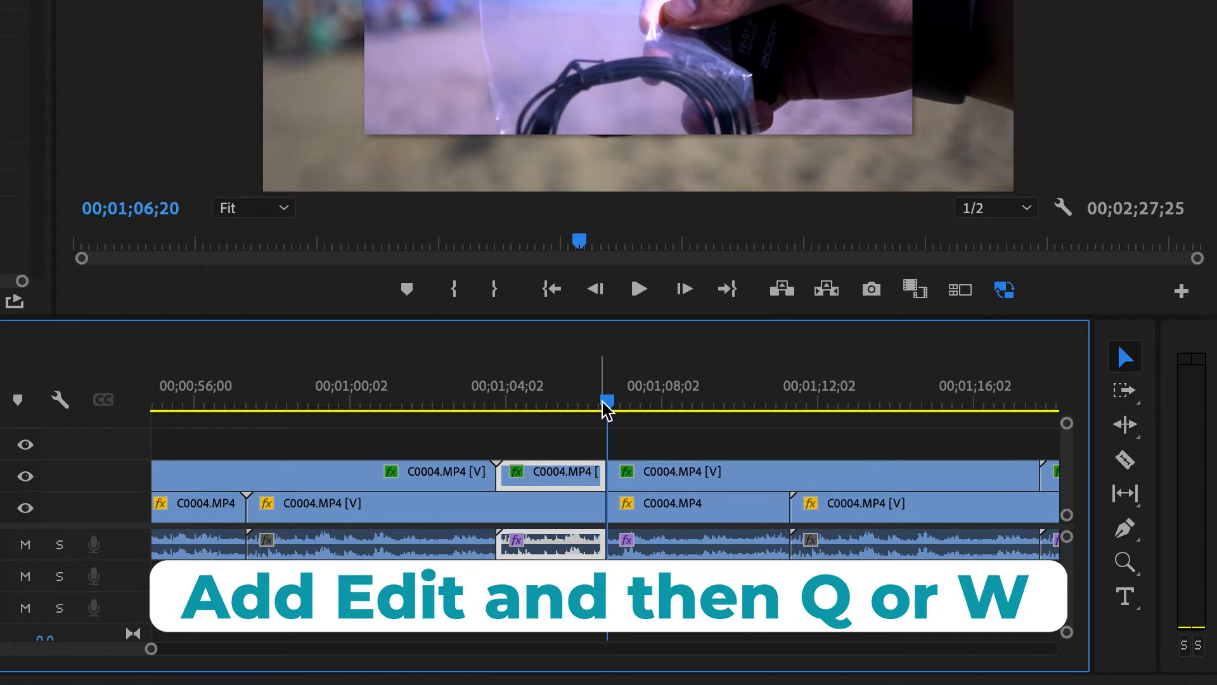
drag(609, 401, 660, 405)
key(=)
key(ctrl+k)
drag(563, 431, 596, 614)
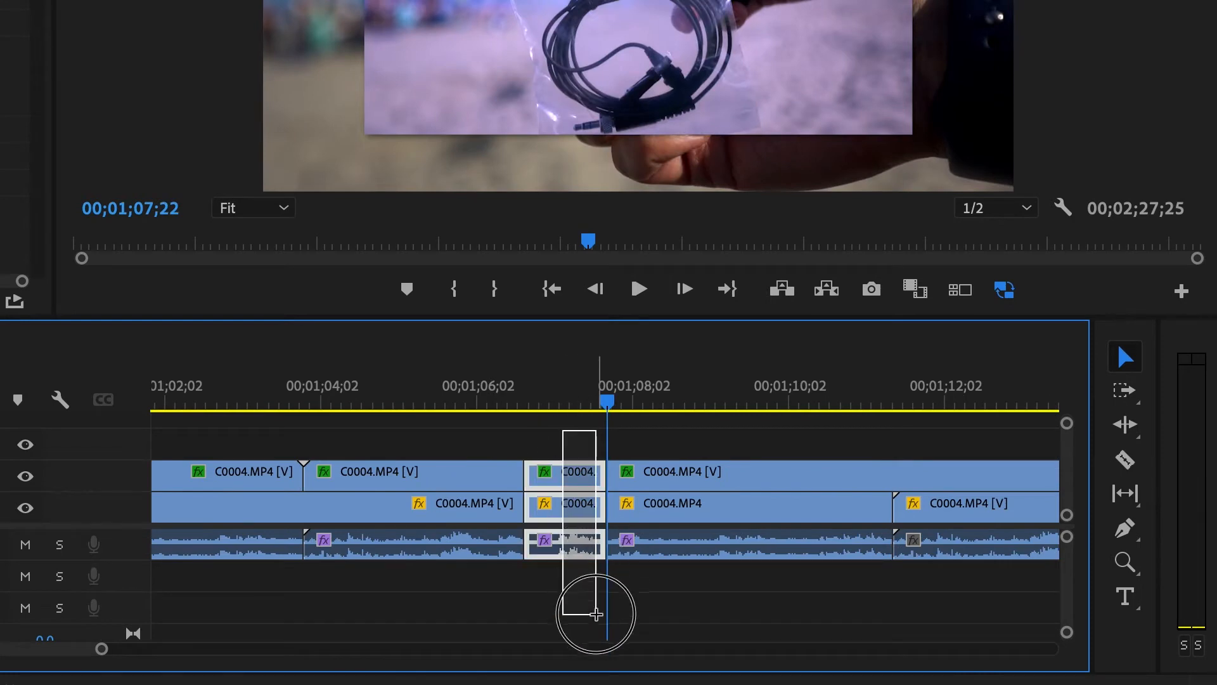
key(shift+Delete)
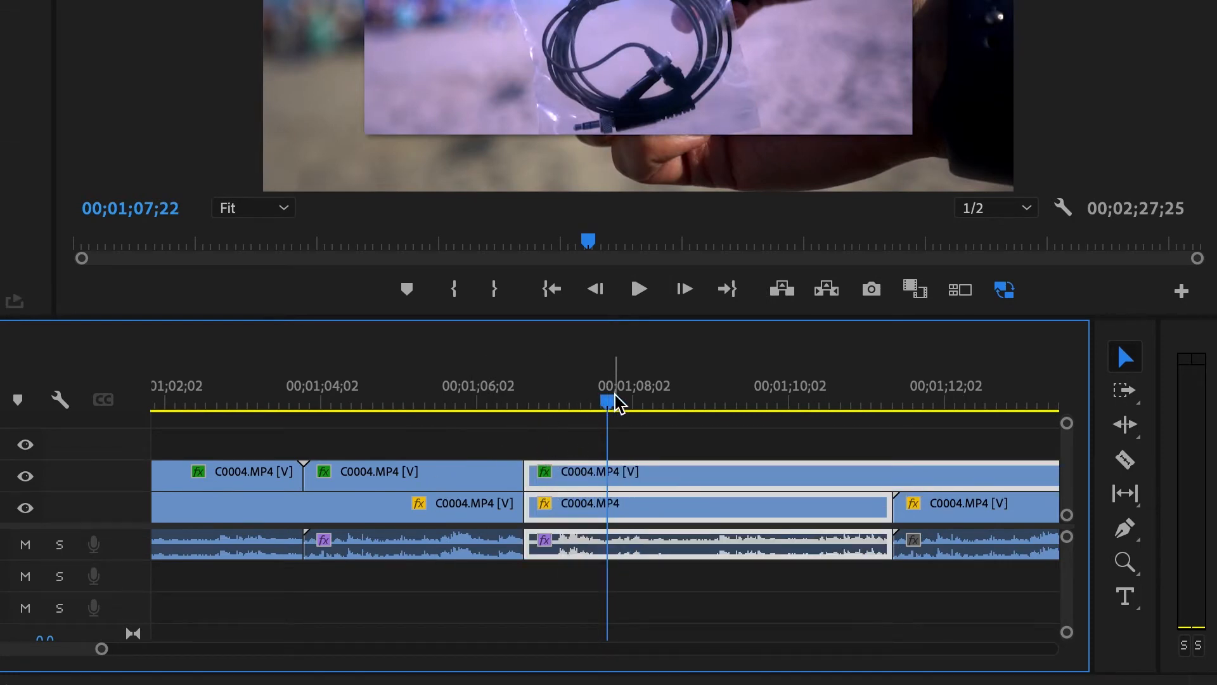
- Ripple trim the section marked from 00;01;06;20 up to the playhead at 00;01;08;03, and check the command assigned to the Q key
drag(610, 402, 578, 405)
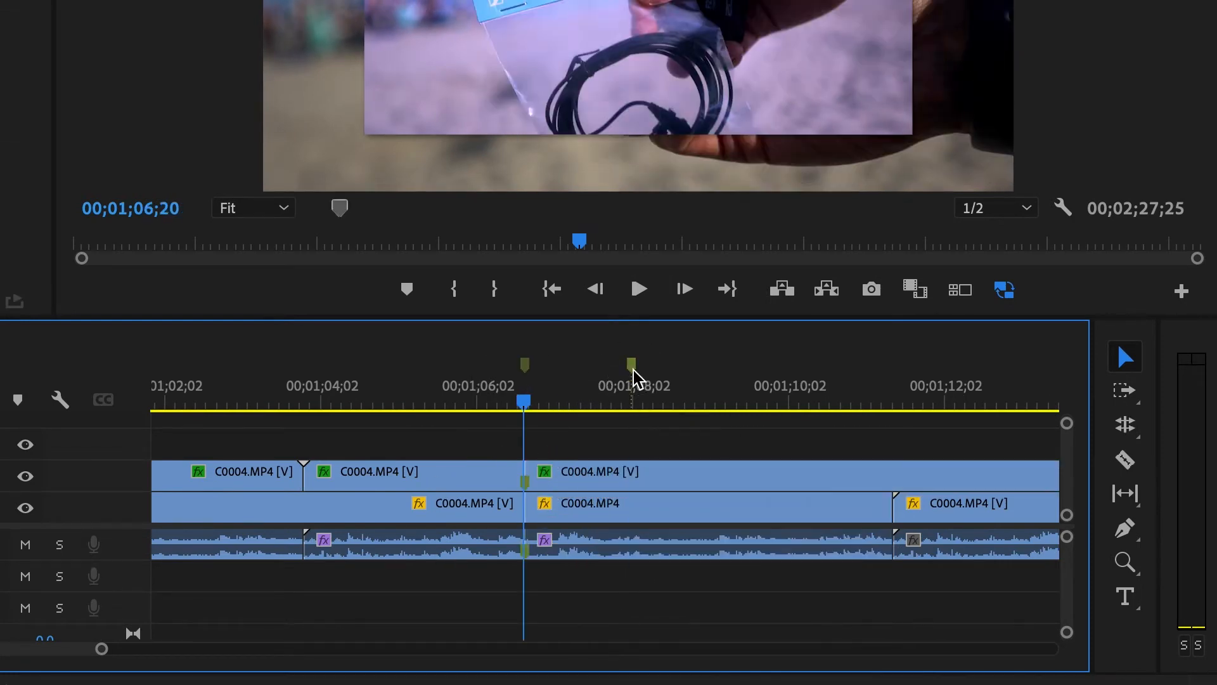
click(632, 370)
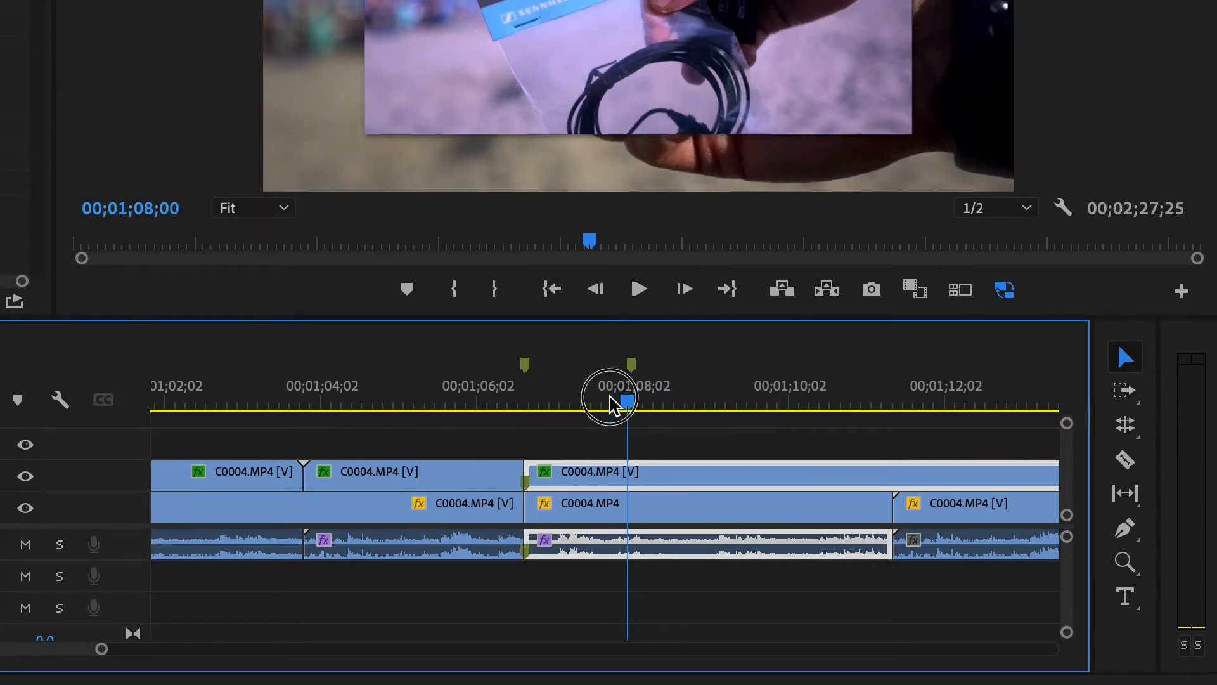
key(Up)
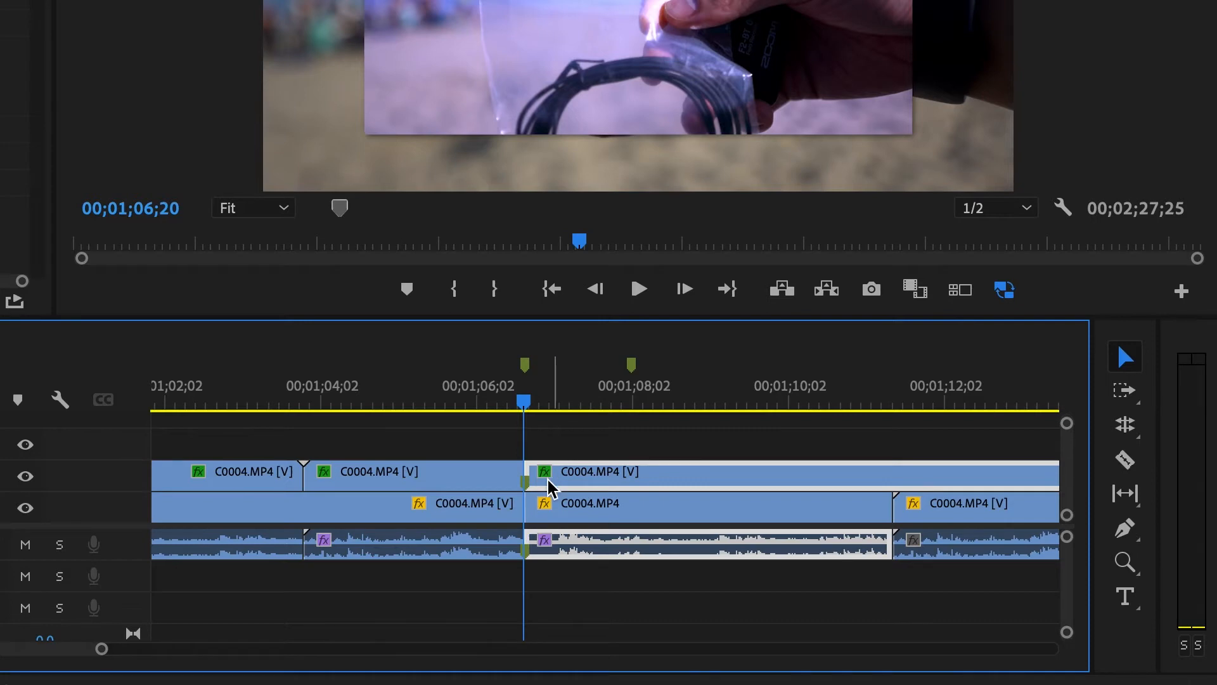
drag(538, 406, 636, 409)
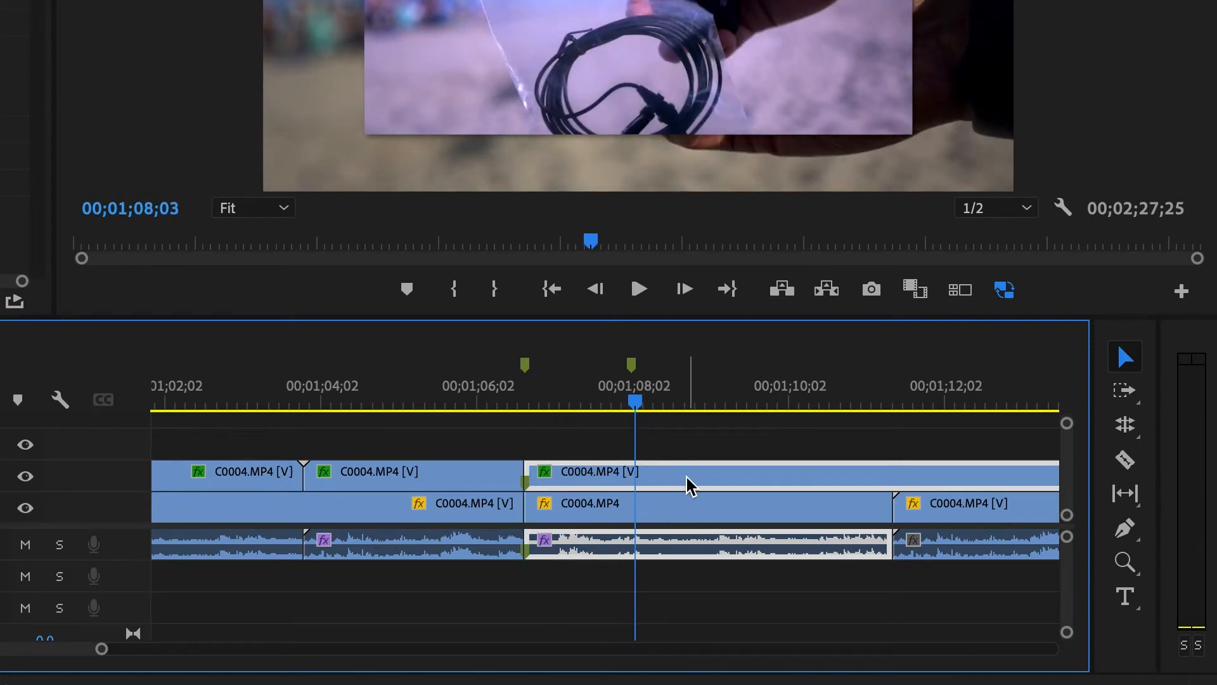
key(q)
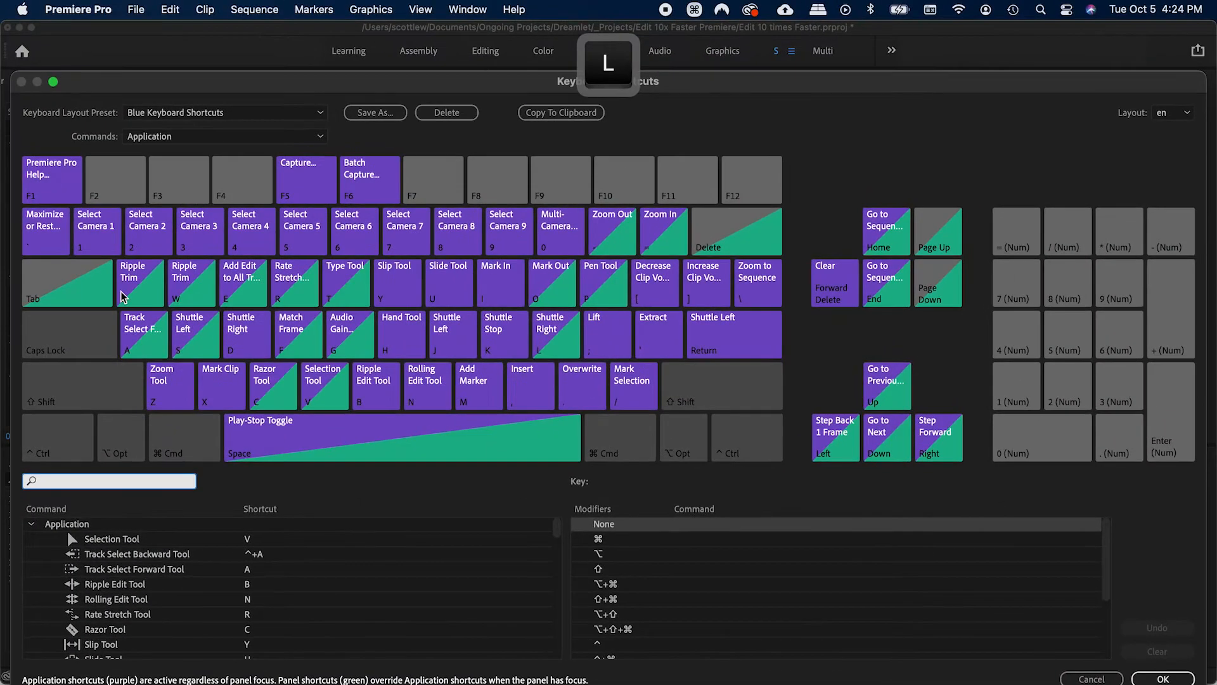
click(139, 283)
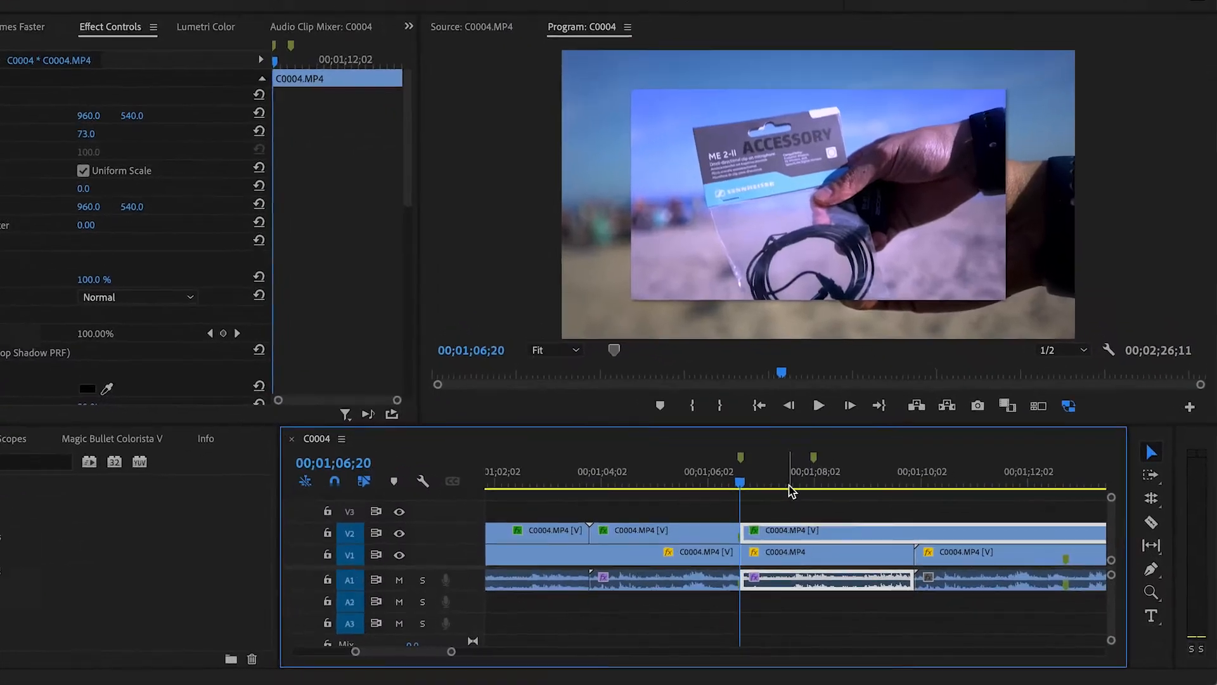
- Ripple trim the next edit back to the playhead at about 00;01;09;02, undoing and repeating the trim
drag(739, 482, 735, 412)
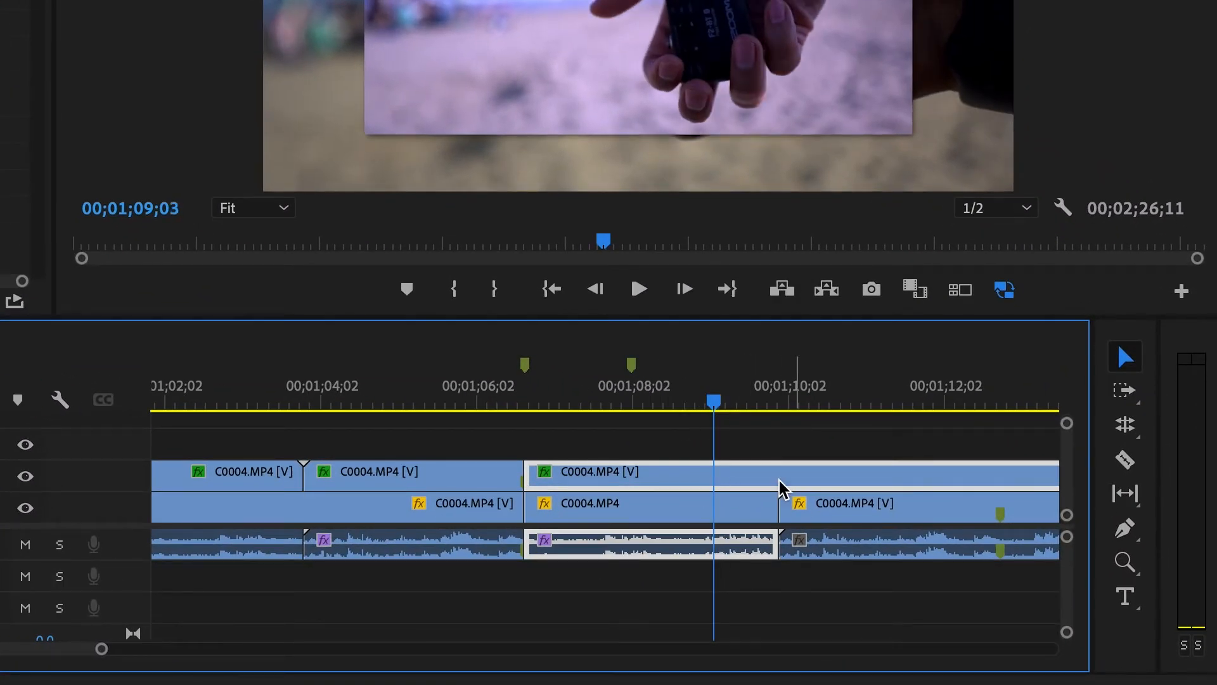
drag(713, 402, 717, 400)
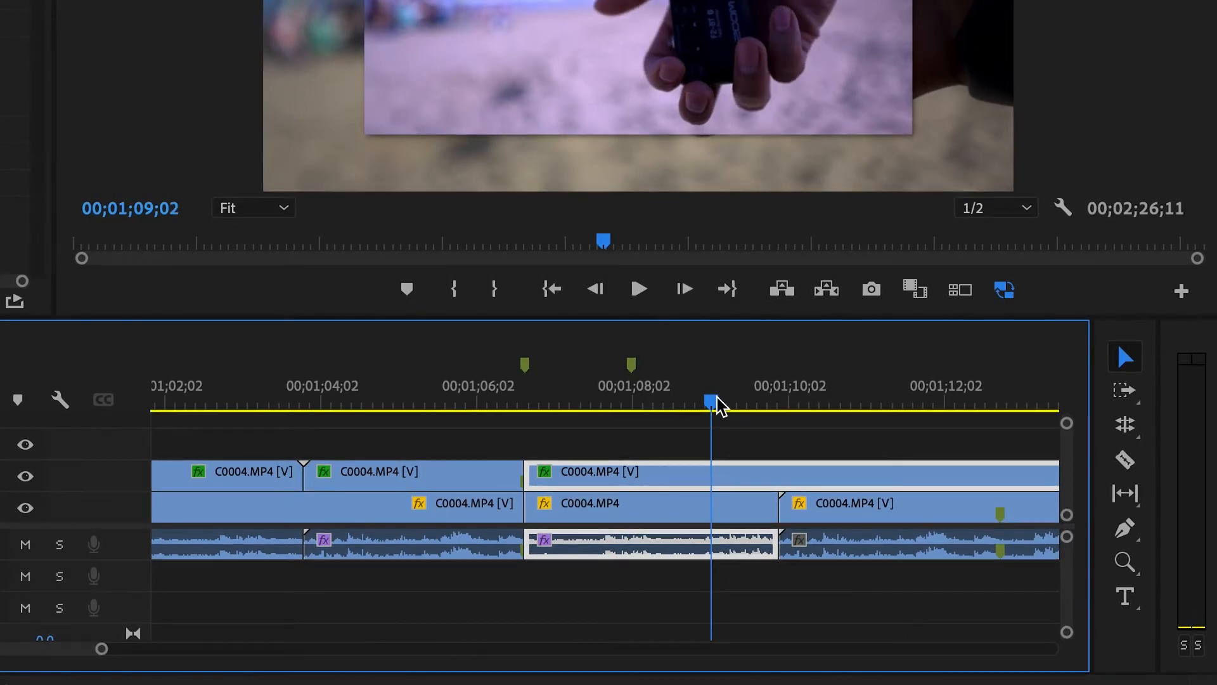
key(w)
key(ctrl+z)
key(w)
key(super+z)
key(Left)
key(w)
- Add an edit at the playhead, and ripple trim the footage between that cut and a point further along the timeline
key(minus)
key(equal)
drag(626, 401, 752, 410)
key(super+k)
drag(755, 402, 940, 406)
key(q)
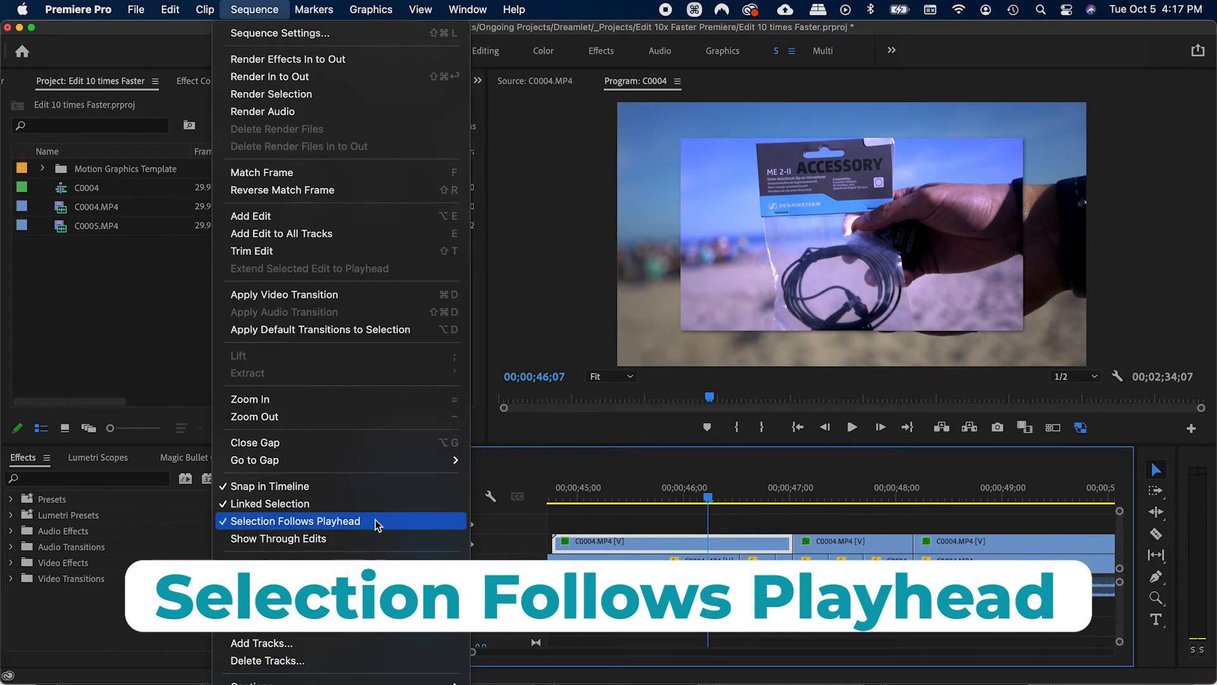
- Turn off Selection Follows Playhead and move the playhead across the clips to 00;00;48;05
click(368, 519)
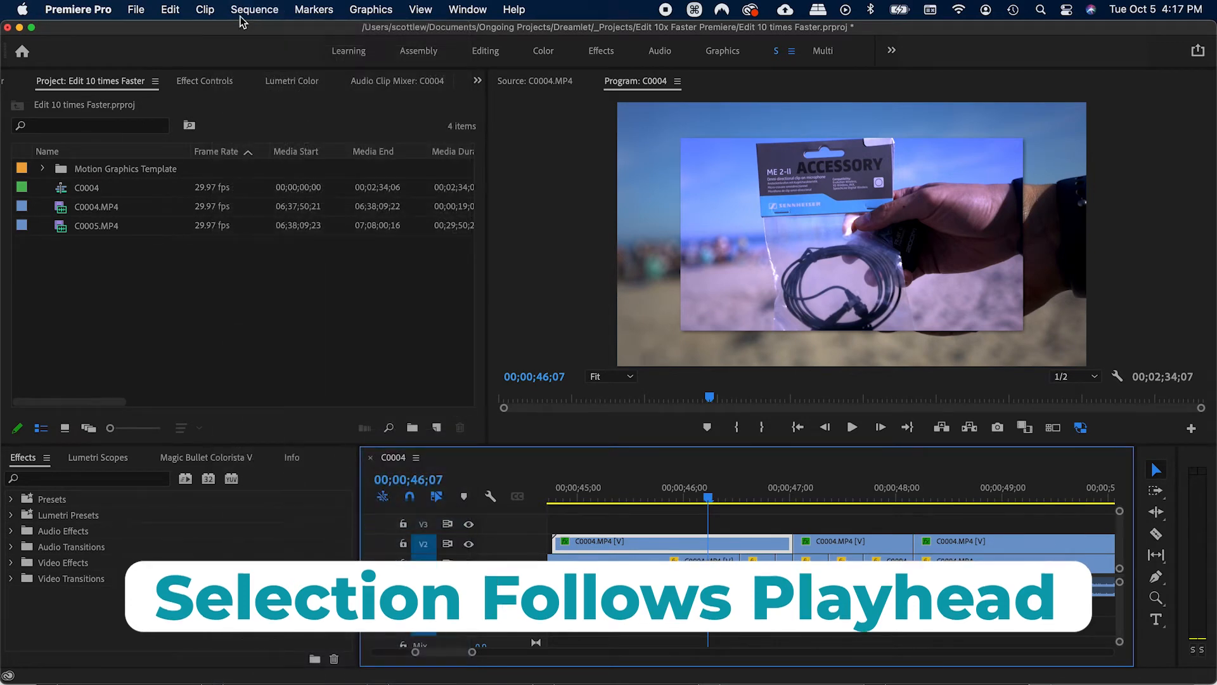
click(746, 502)
drag(746, 501, 772, 501)
click(914, 499)
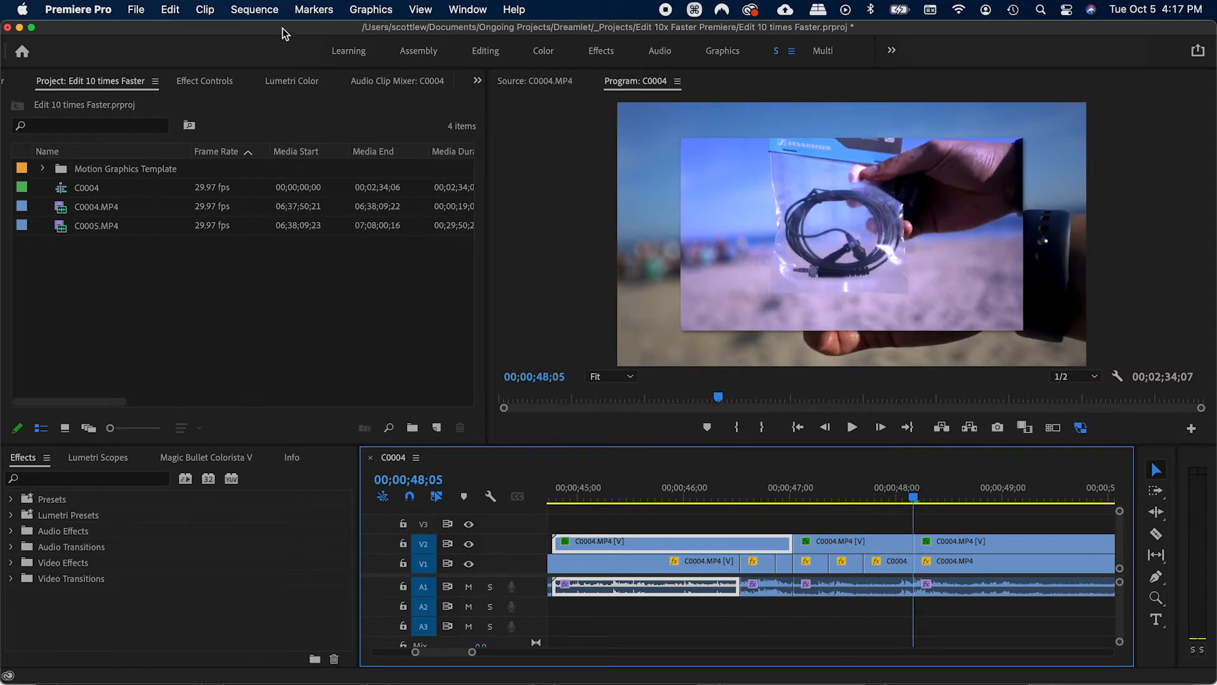
- Turn Selection Follows Playhead back on and scrub back across the clips to 00;00;46;07
click(255, 10)
click(288, 521)
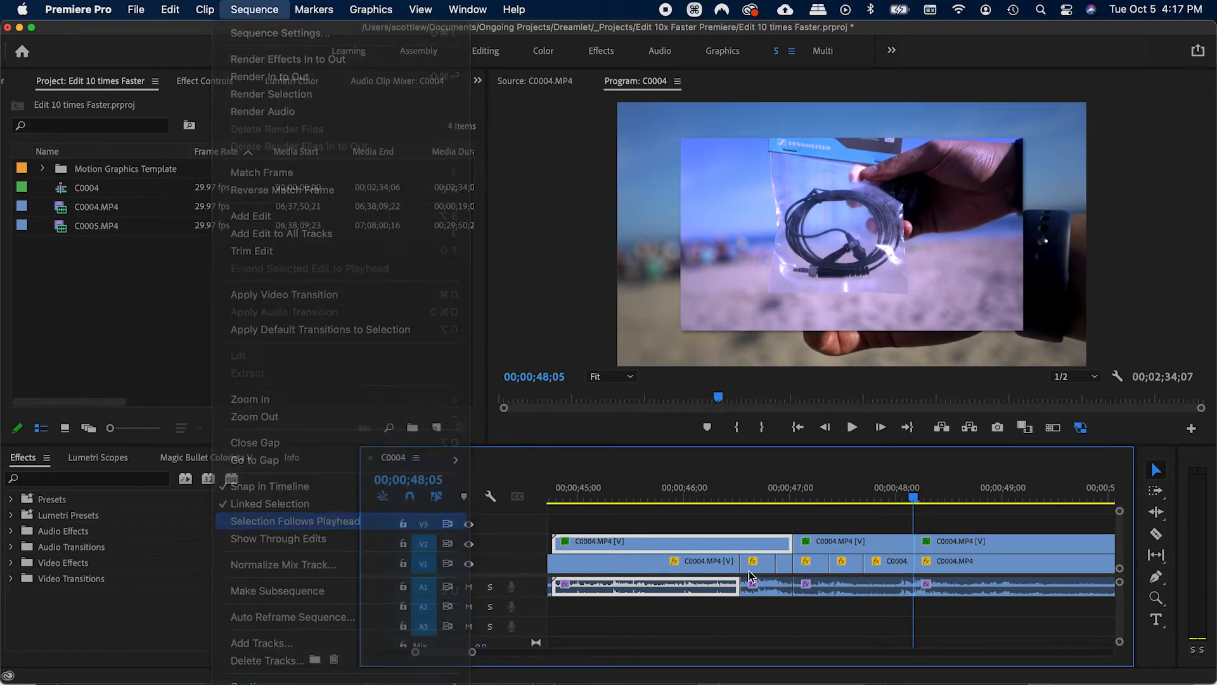
drag(935, 501, 710, 502)
- Show Effect Controls, set the selected V2 clip's Drop Shadow Direction to about 280°, and scrub forward to the following clips
key(shift+5)
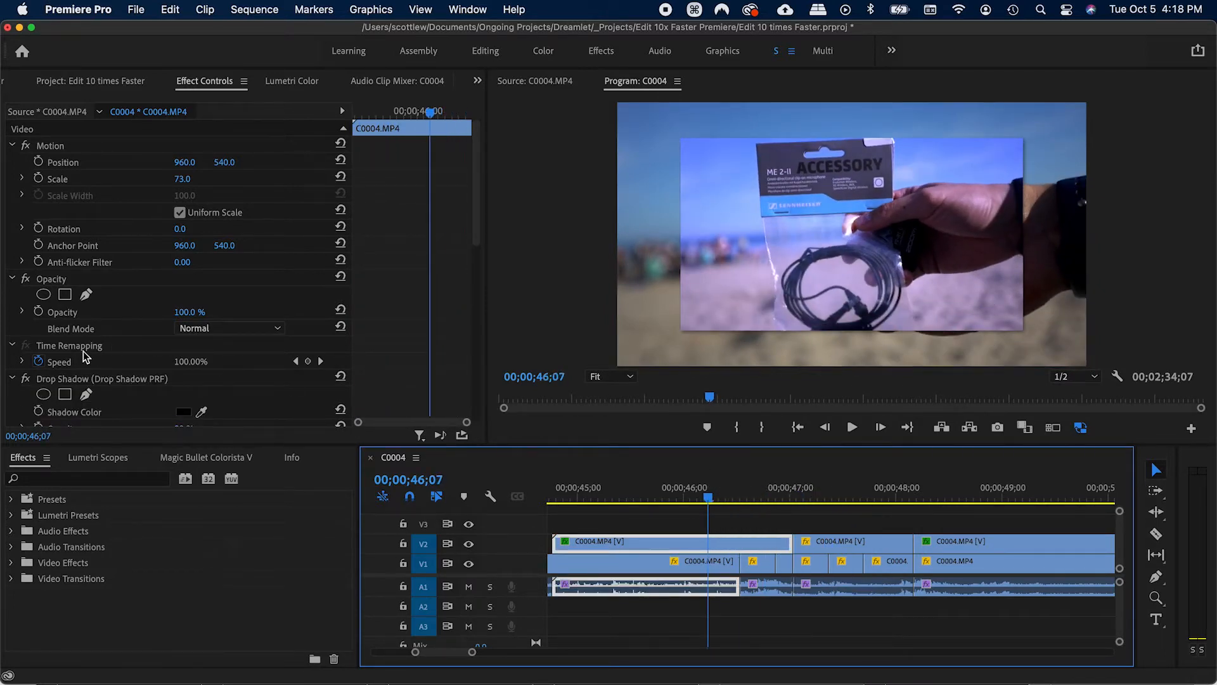
scroll(85, 359, down, 10)
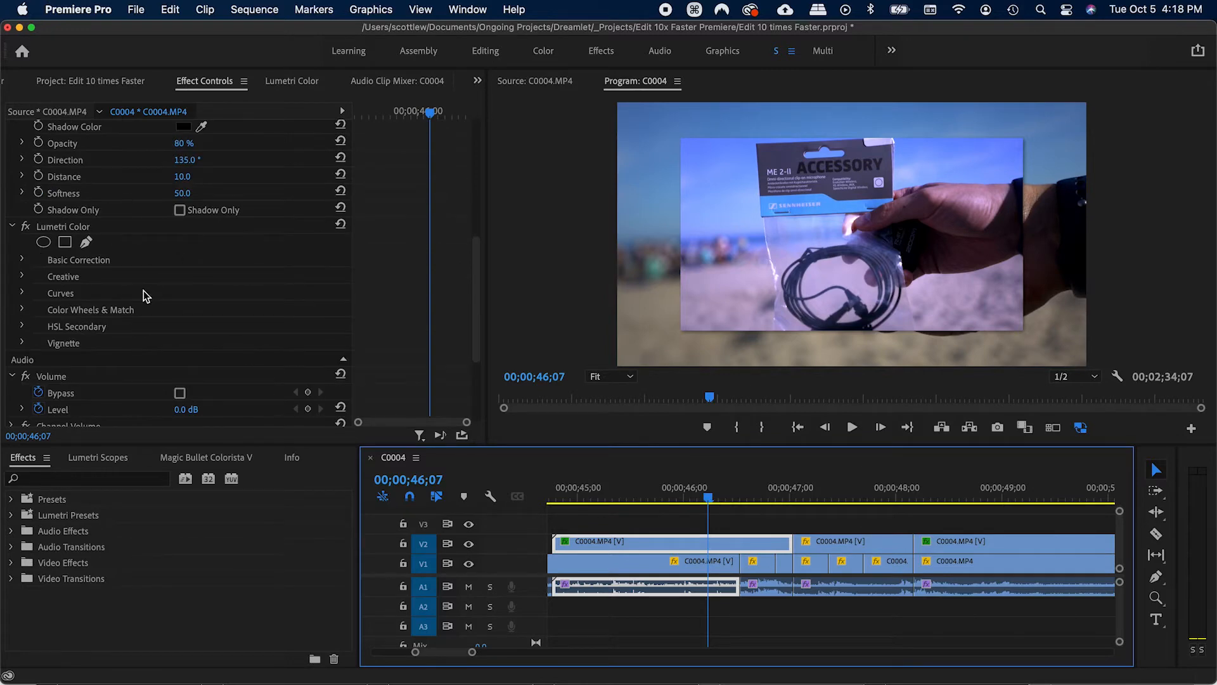
scroll(144, 298, up, 4)
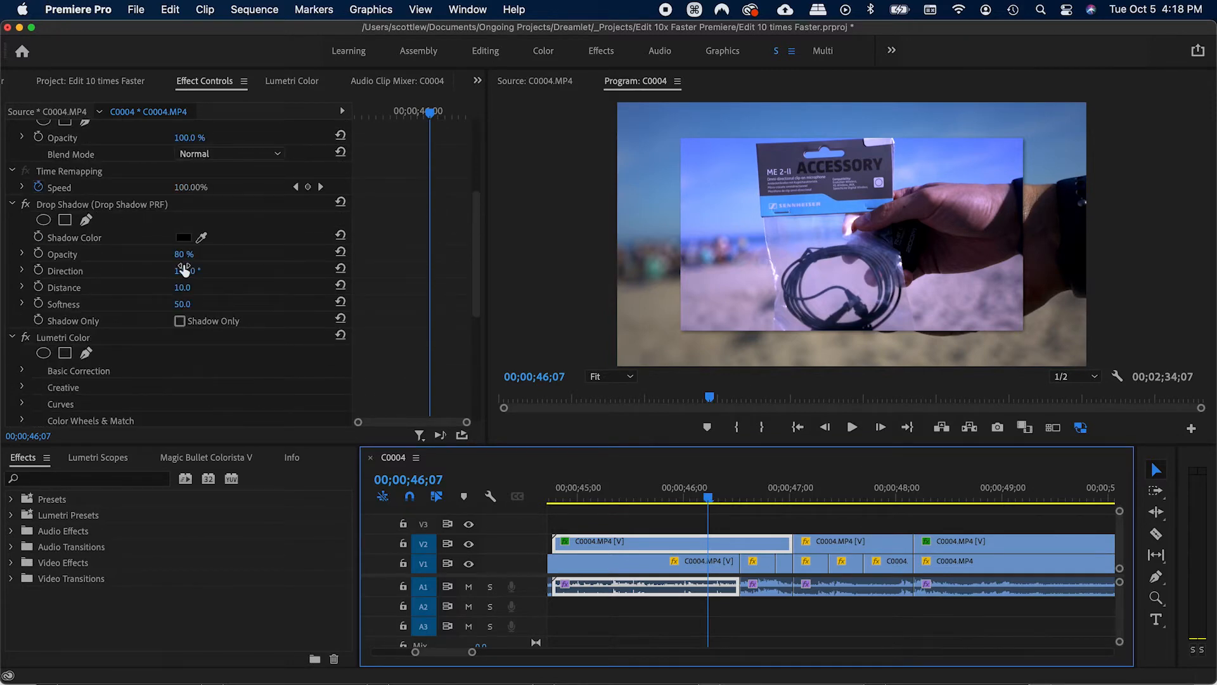
drag(182, 271, 280, 271)
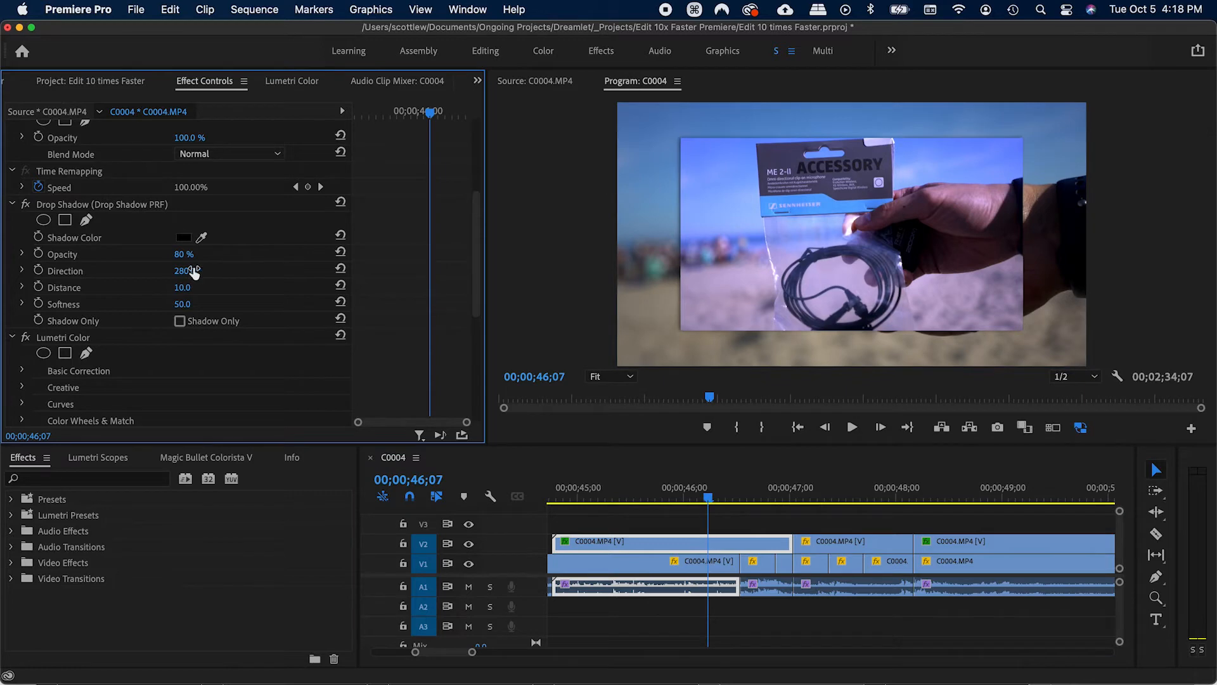
drag(707, 497, 839, 500)
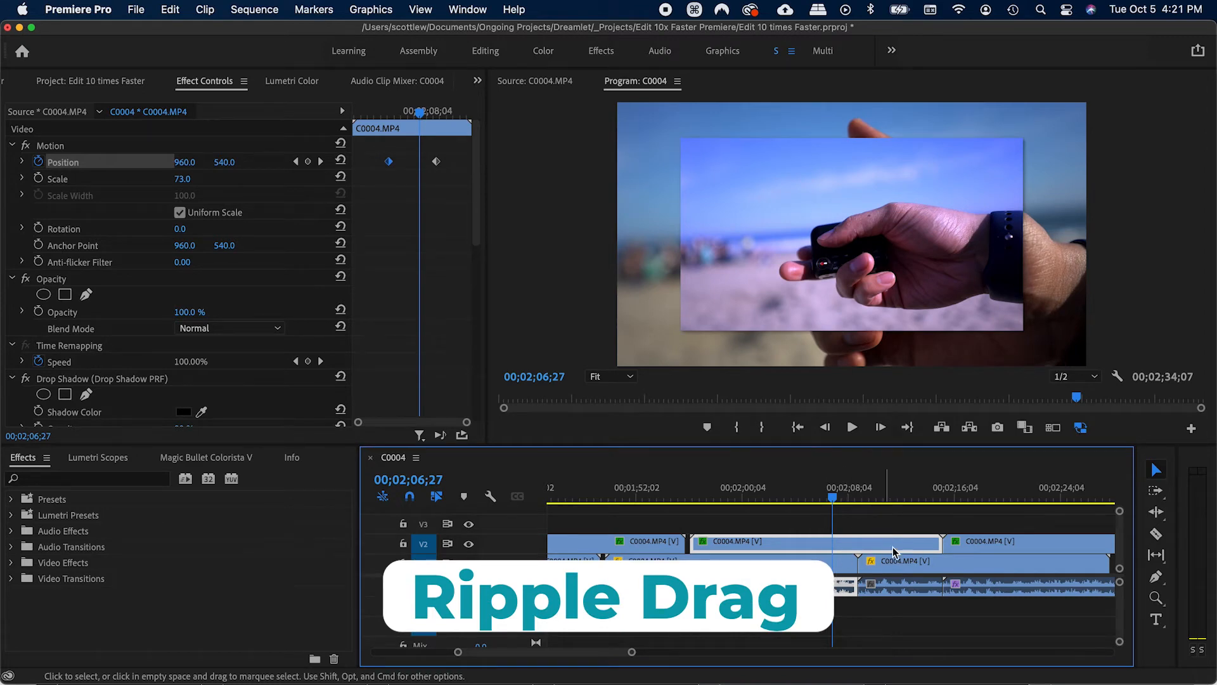
- Shorten the last V2 clip to about six seconds and trim the preceding clip's end, opening a gap between them
drag(987, 547, 953, 537)
click(994, 548)
drag(952, 542, 976, 539)
drag(1039, 542, 988, 538)
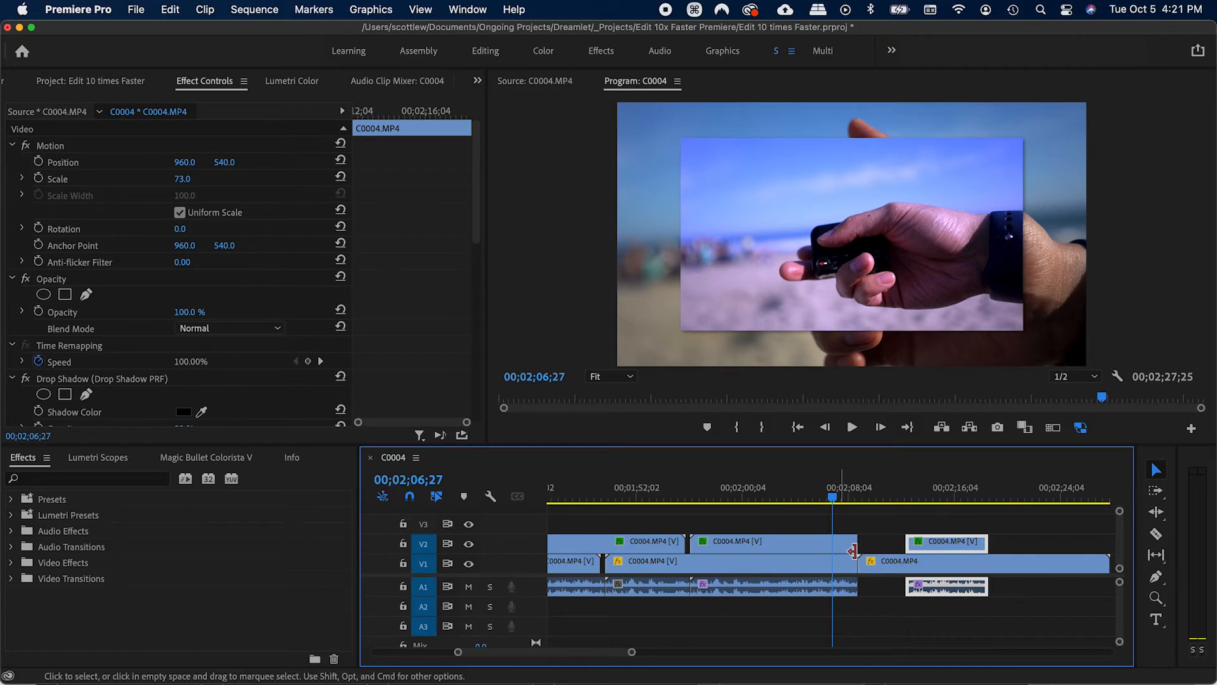
- Trim the second-to-last V2 clip so it starts at 00;02;05;15 and ends against the last clip, and set the playhead to 00;02;13;01
drag(693, 543, 854, 546)
drag(859, 497, 900, 496)
mouse_move(784, 437)
mouse_down()
mouse_move(813, 437)
mouse_move(778, 437)
mouse_up()
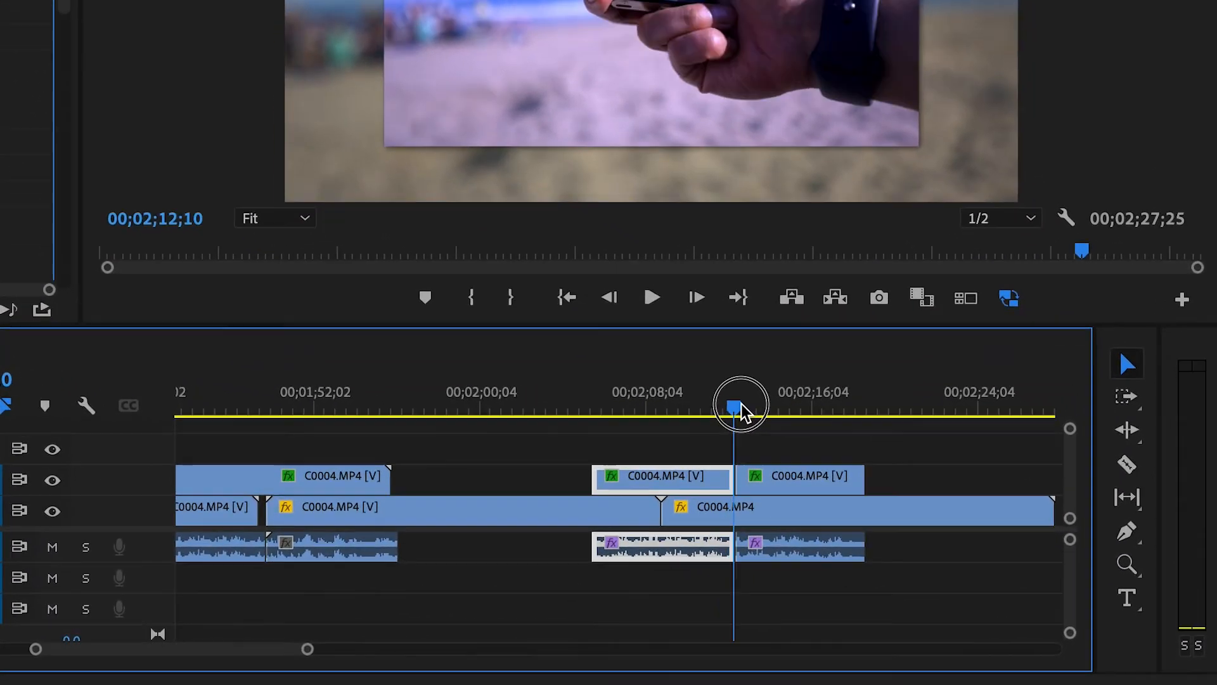
drag(710, 410, 737, 390)
click(754, 469)
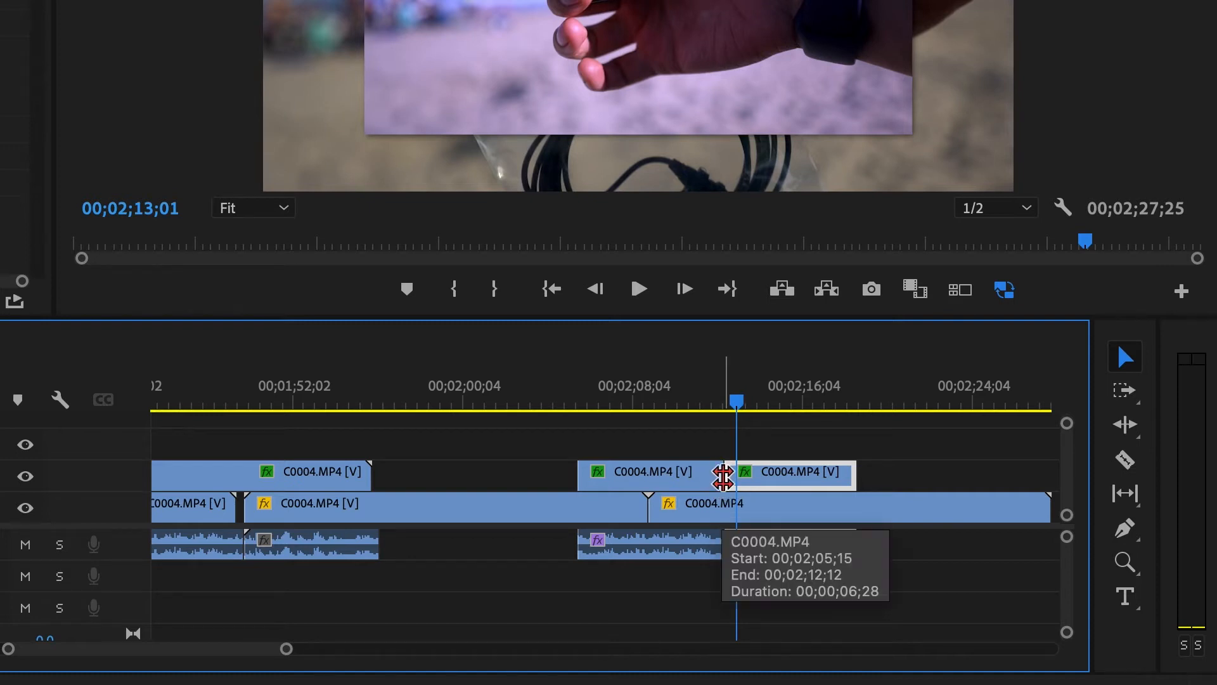
- Roll the cut between the last two V2 clips later, and shift it back to an earlier point
drag(722, 477, 757, 477)
click(695, 485)
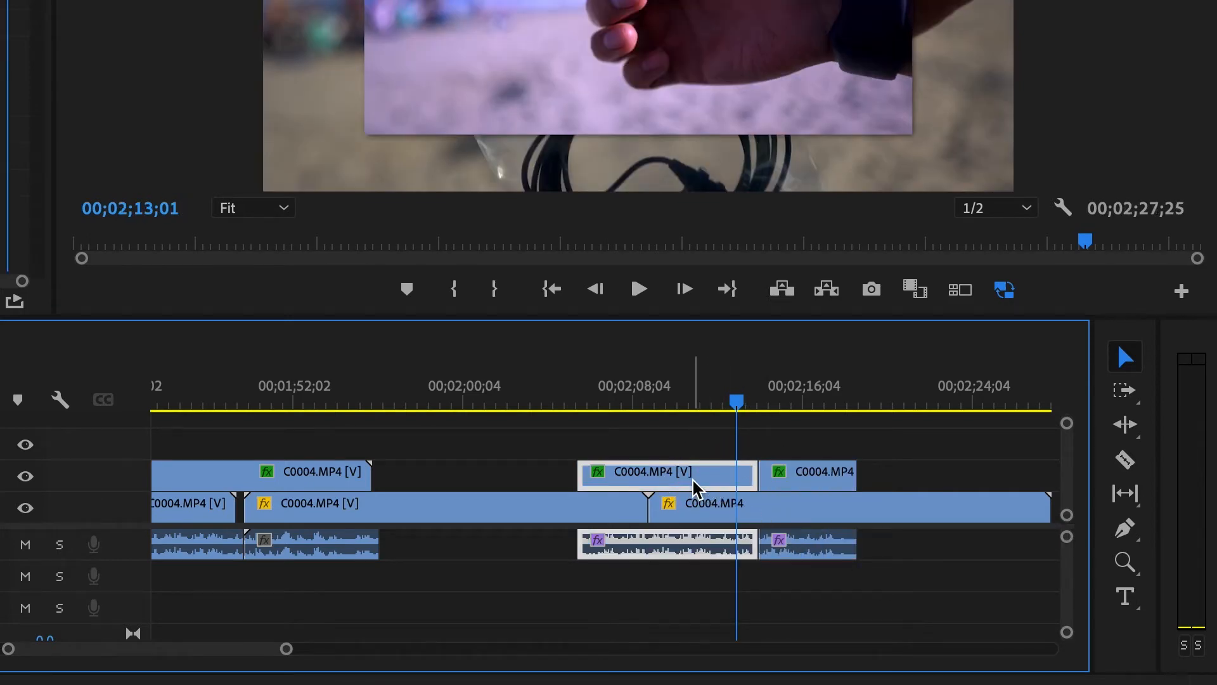
click(792, 477)
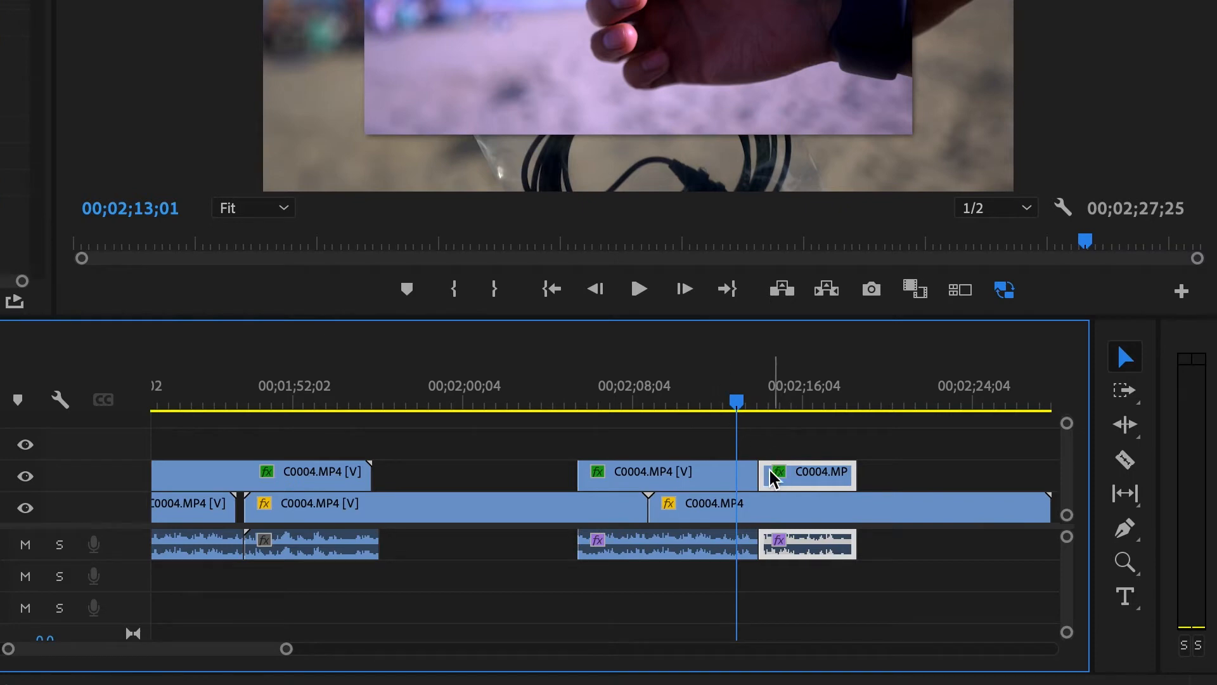
mouse_move(760, 475)
mouse_down()
mouse_move(688, 471)
mouse_move(768, 473)
mouse_up()
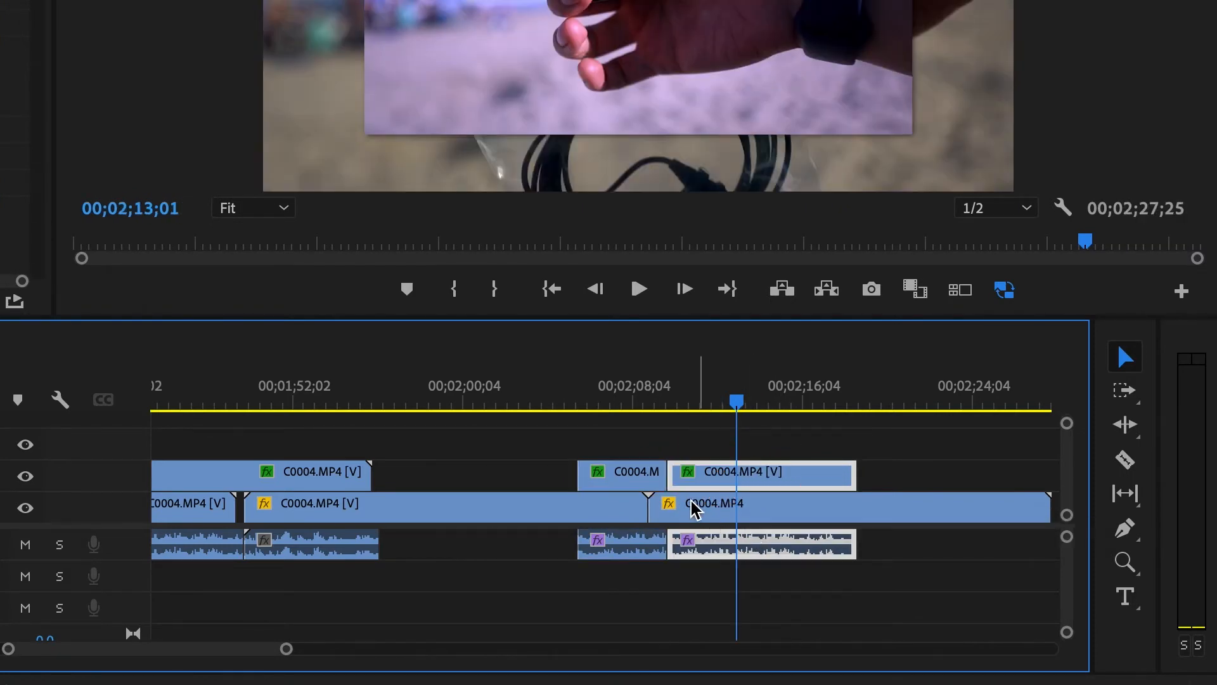
mouse_move(668, 474)
mouse_down()
mouse_move(737, 474)
mouse_move(685, 475)
mouse_up()
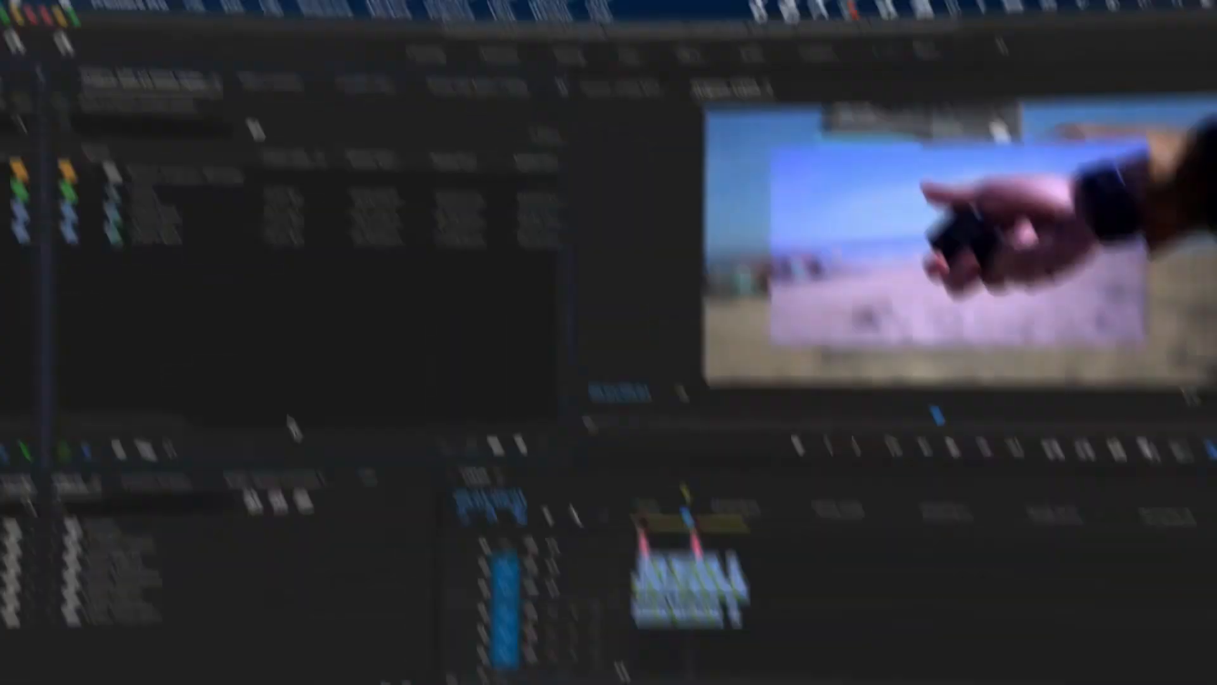
- Open the project _The Template.prproj from the Dreamlet Adobe folder alongside the current project
key(super+o)
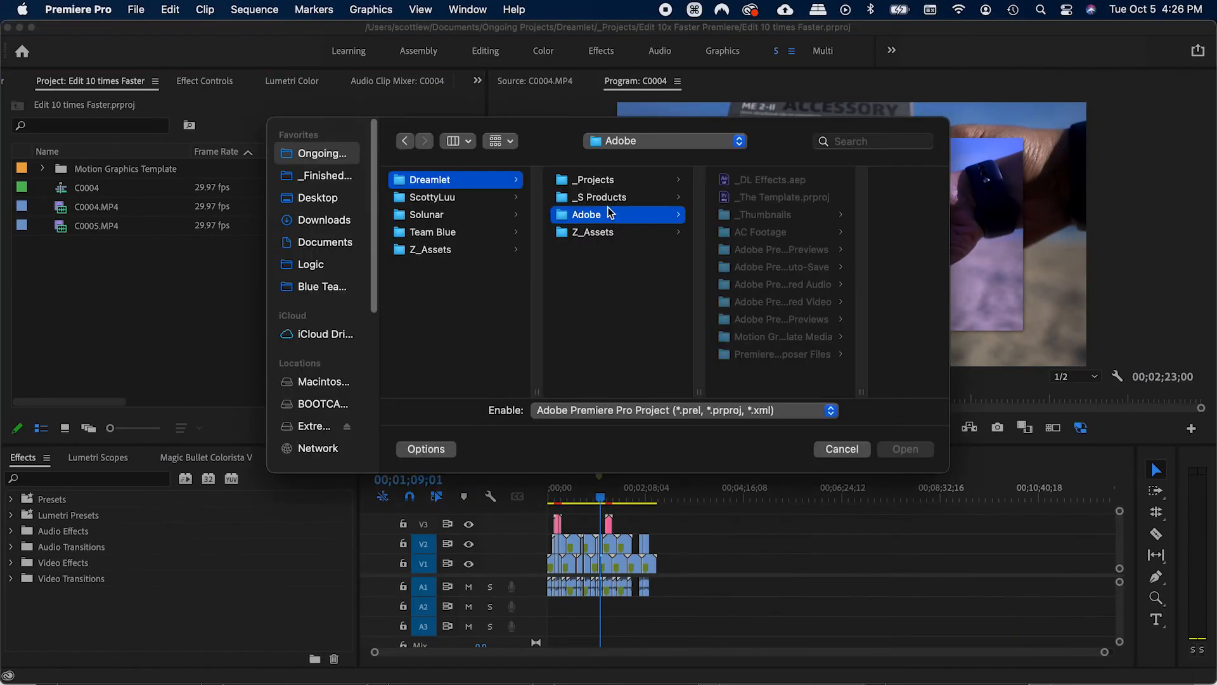
click(756, 202)
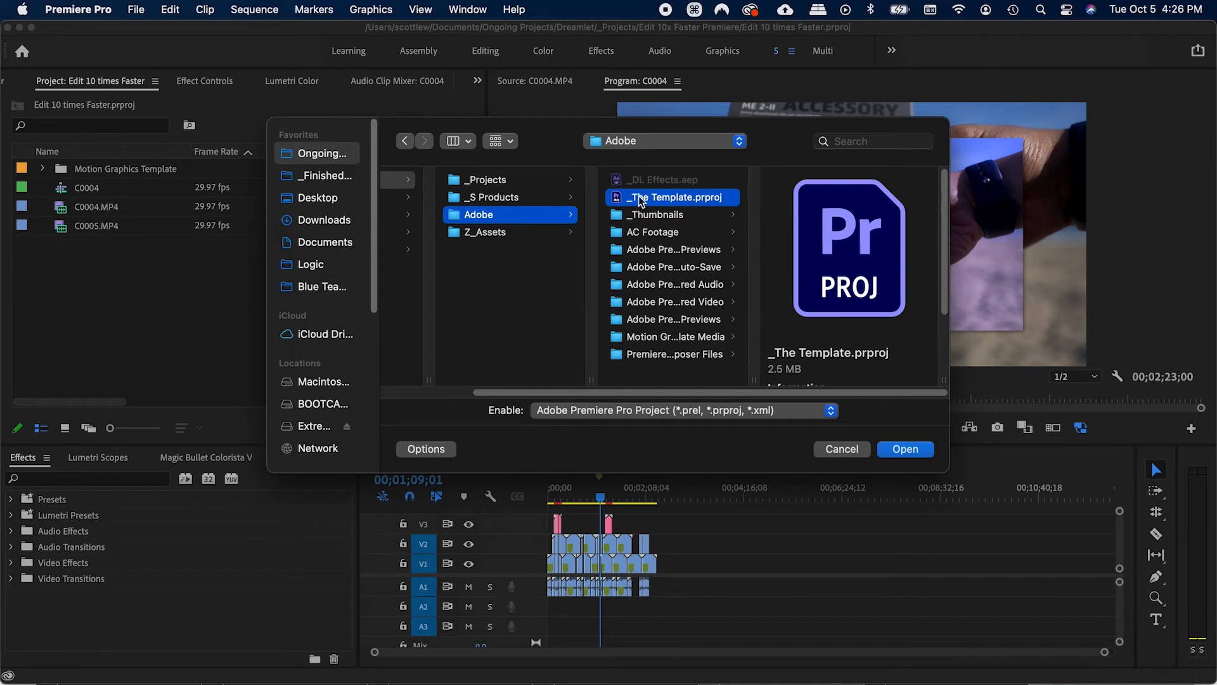
click(918, 451)
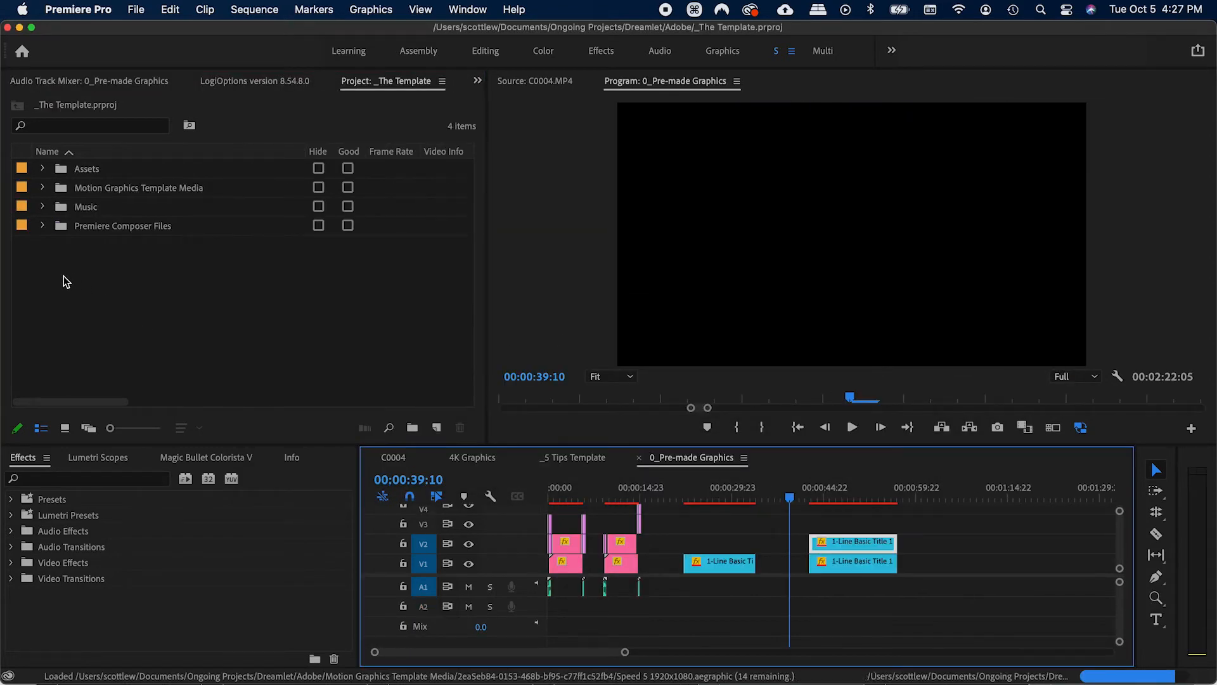
- Place Dreamlet End Card/_DL Effects.aep from the Assets bin on V1 after the existing graphics and preview it at 00:01:10:06
click(43, 169)
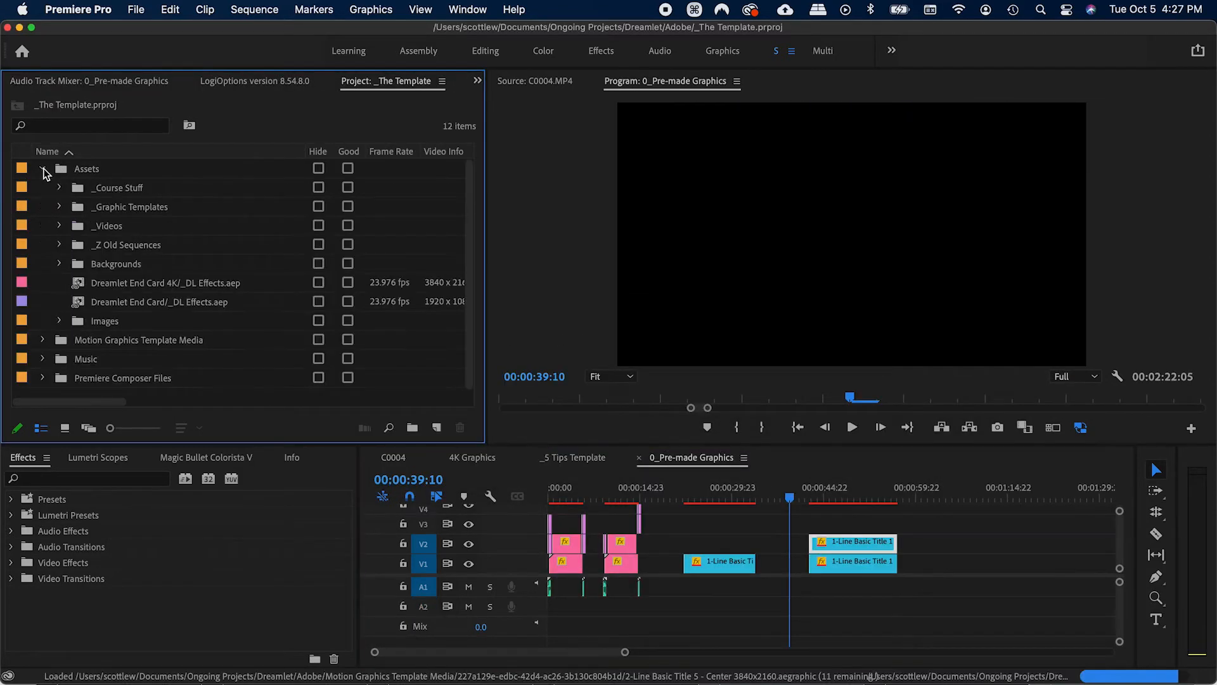
drag(77, 302, 924, 558)
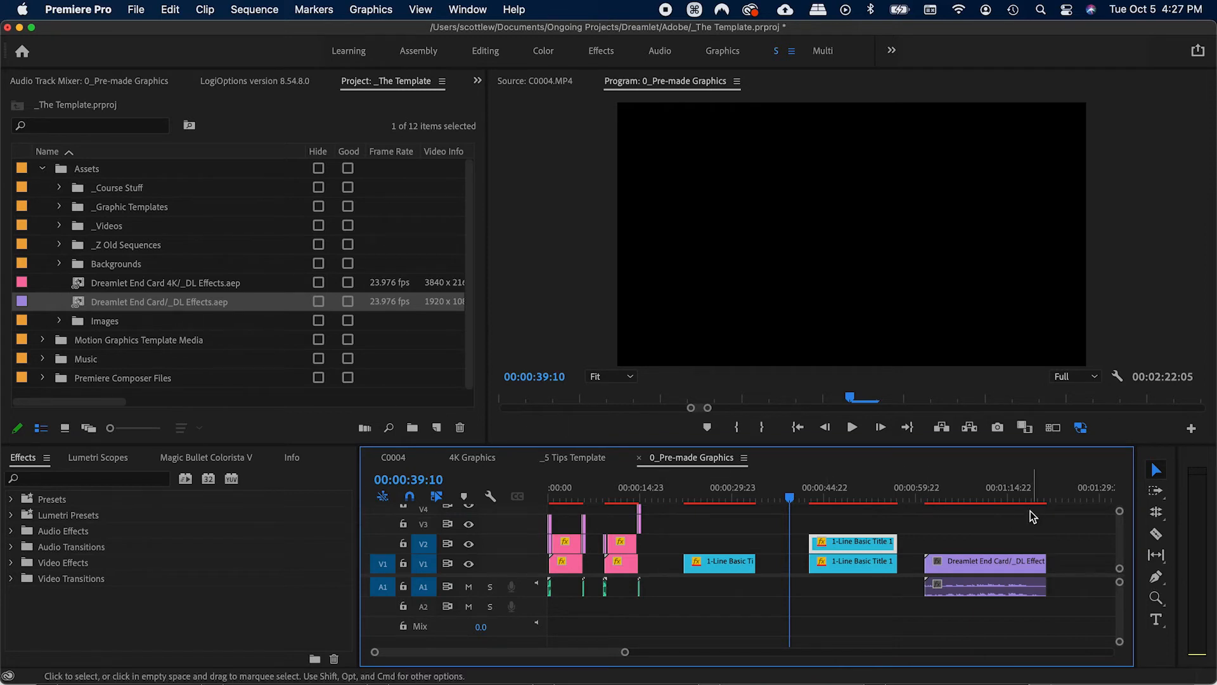
click(962, 498)
click(979, 498)
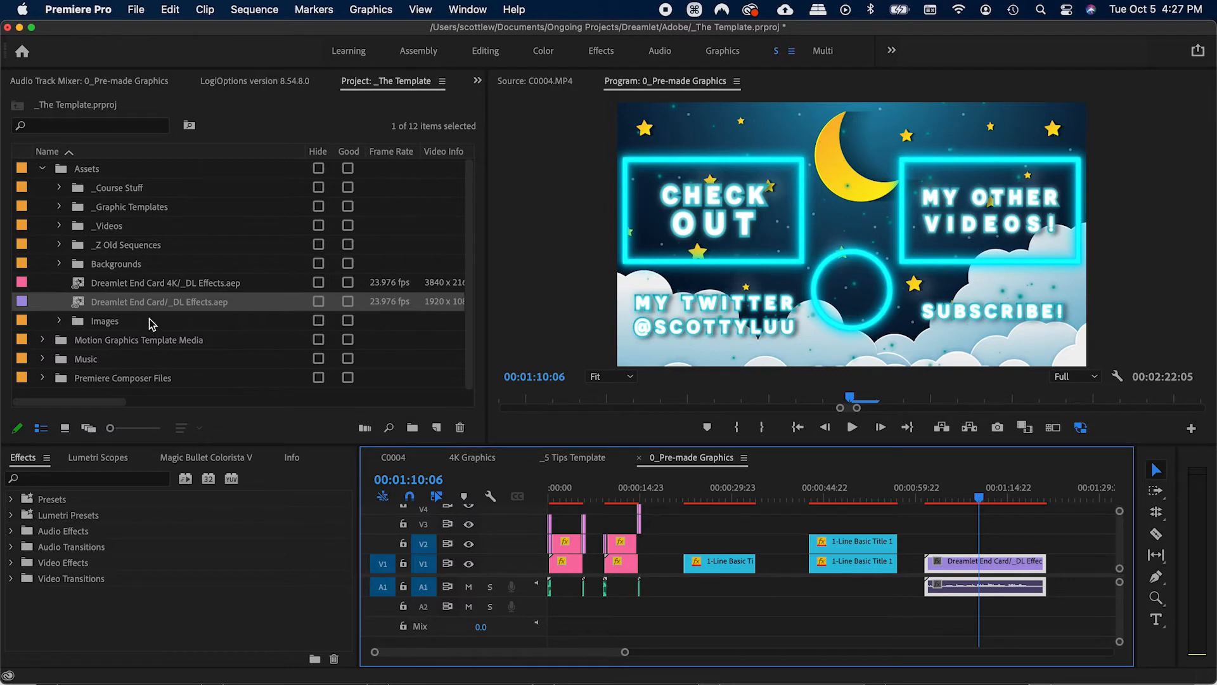
- Place the first character PNG from the Images bin on V2 above the end card and set its Scale to 45
click(129, 246)
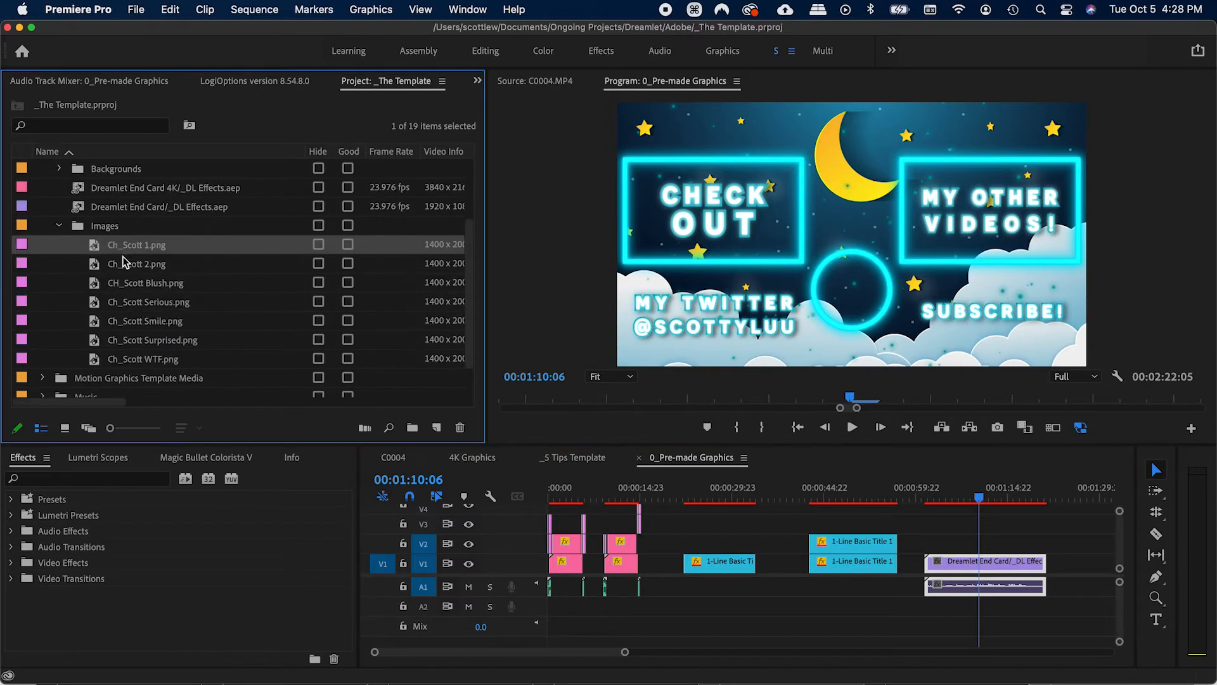
drag(108, 253, 992, 544)
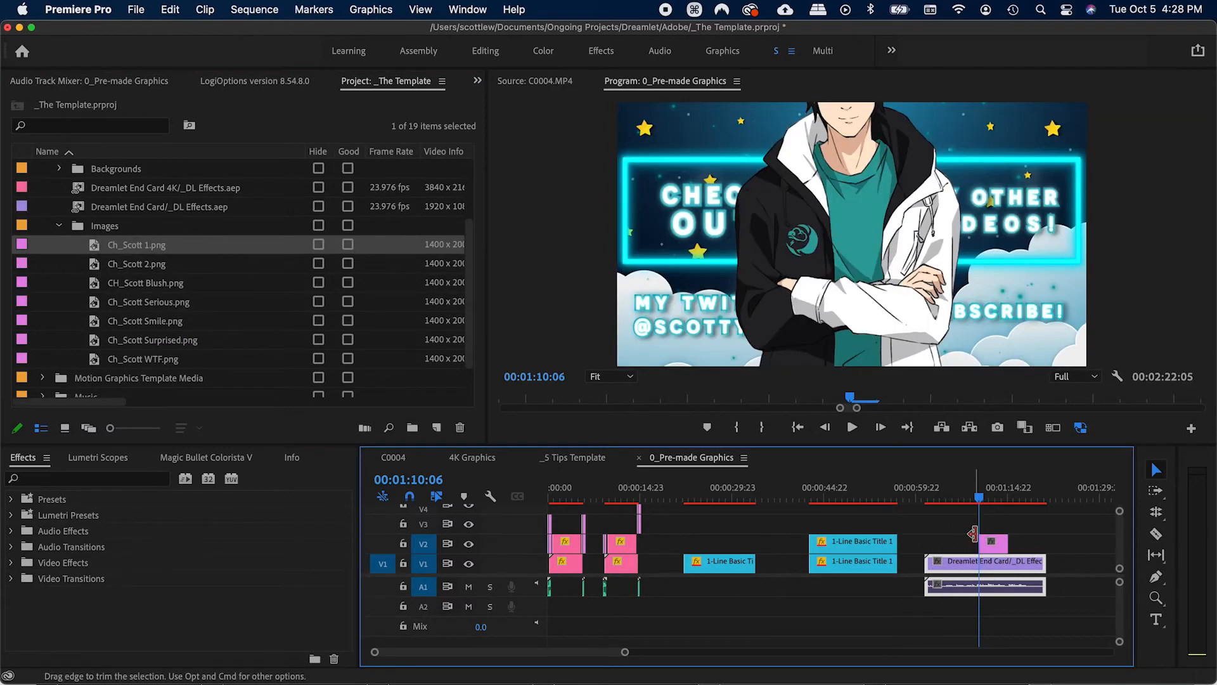
key(shift+x)
click(185, 179)
text(45)
key(Return)
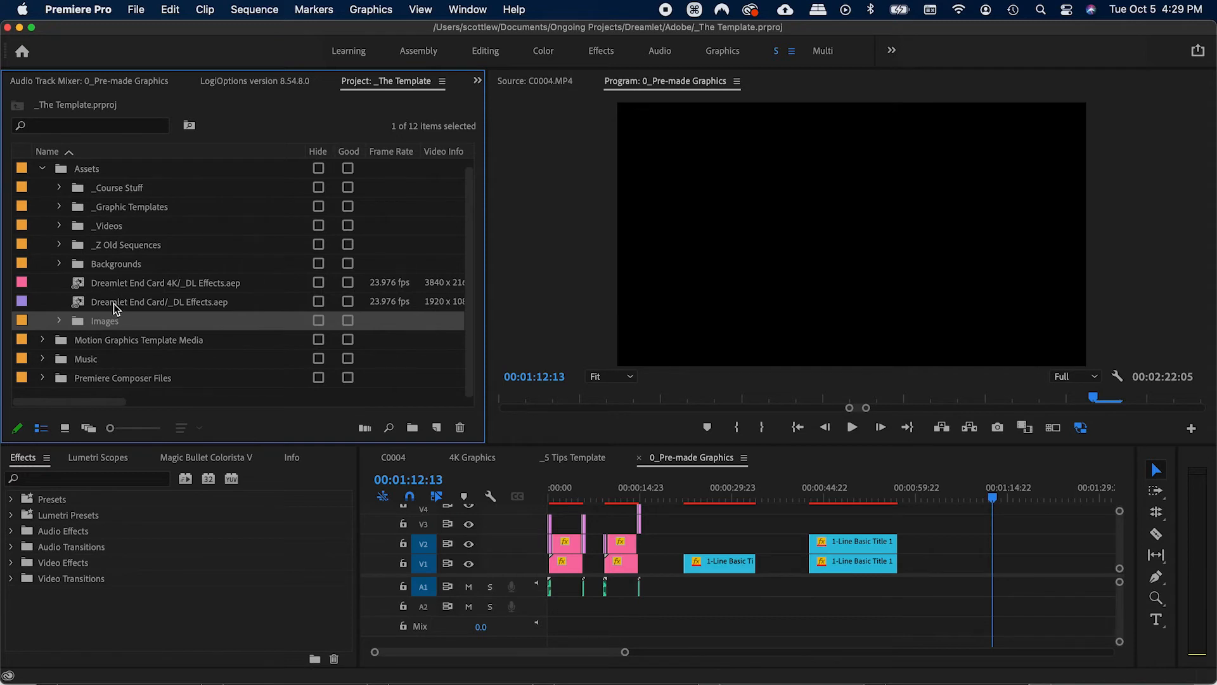
- Copy the "2. Learn a Skill" graphic group from the 0_Pre-made Graphics sequence in the _Graphic Templates bin
click(59, 206)
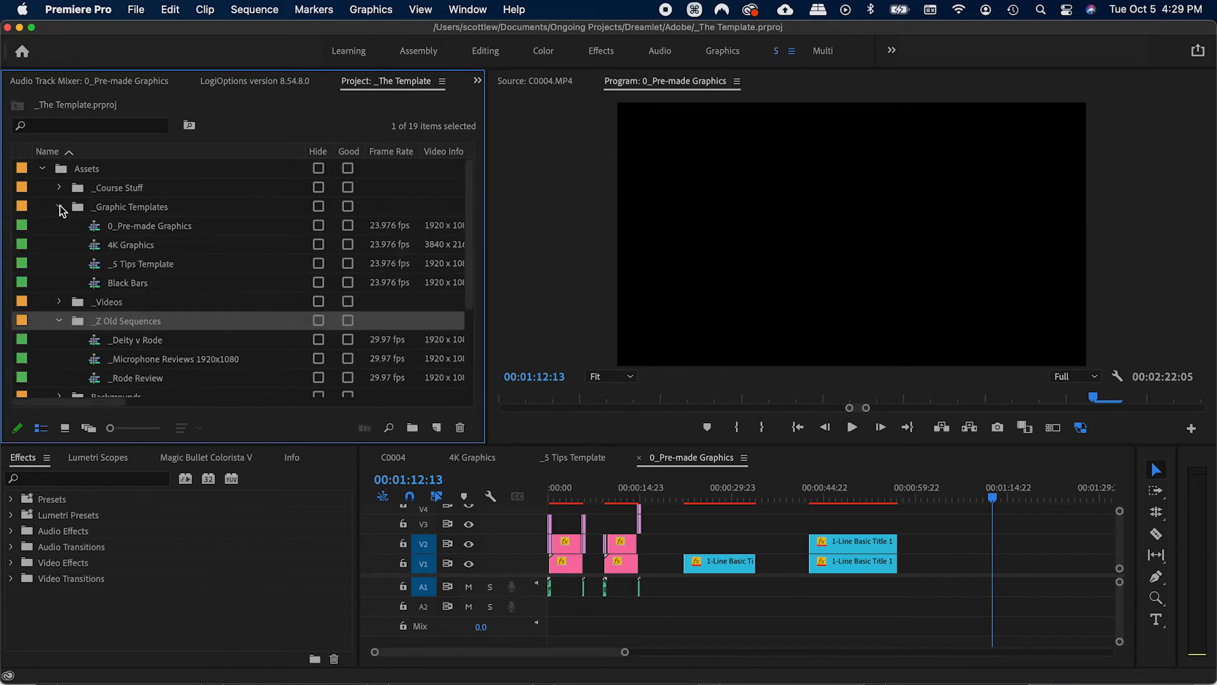
scroll(136, 285, down, 1)
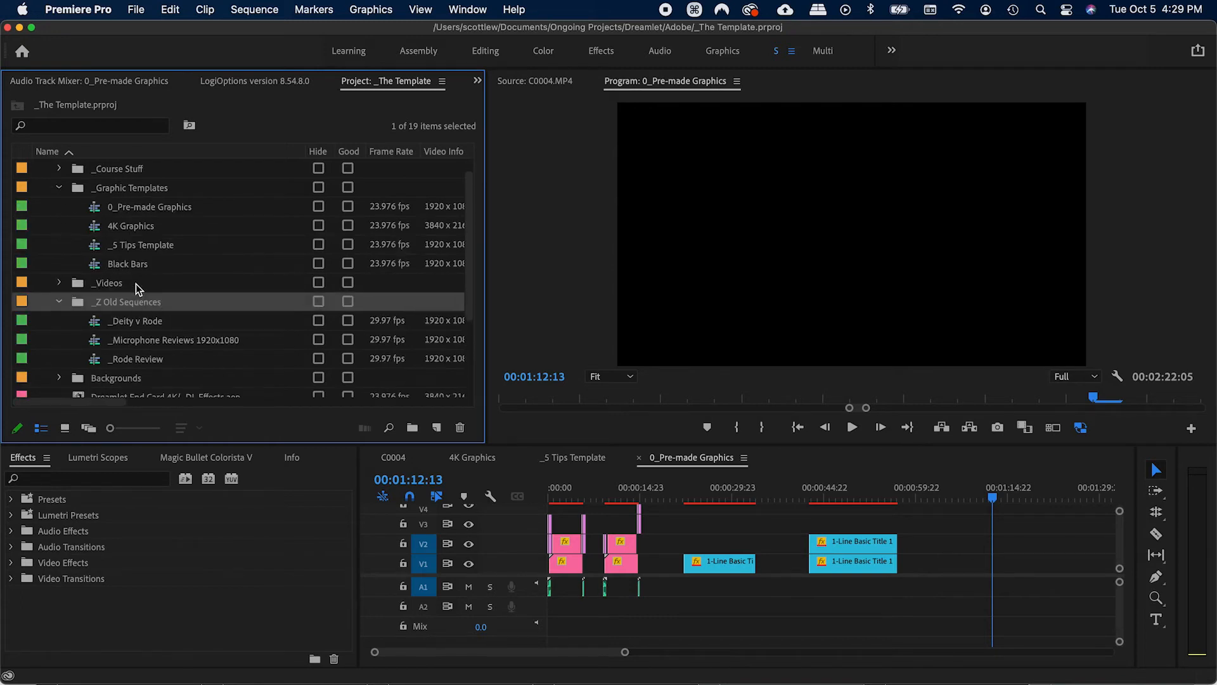
click(101, 208)
drag(671, 462, 696, 466)
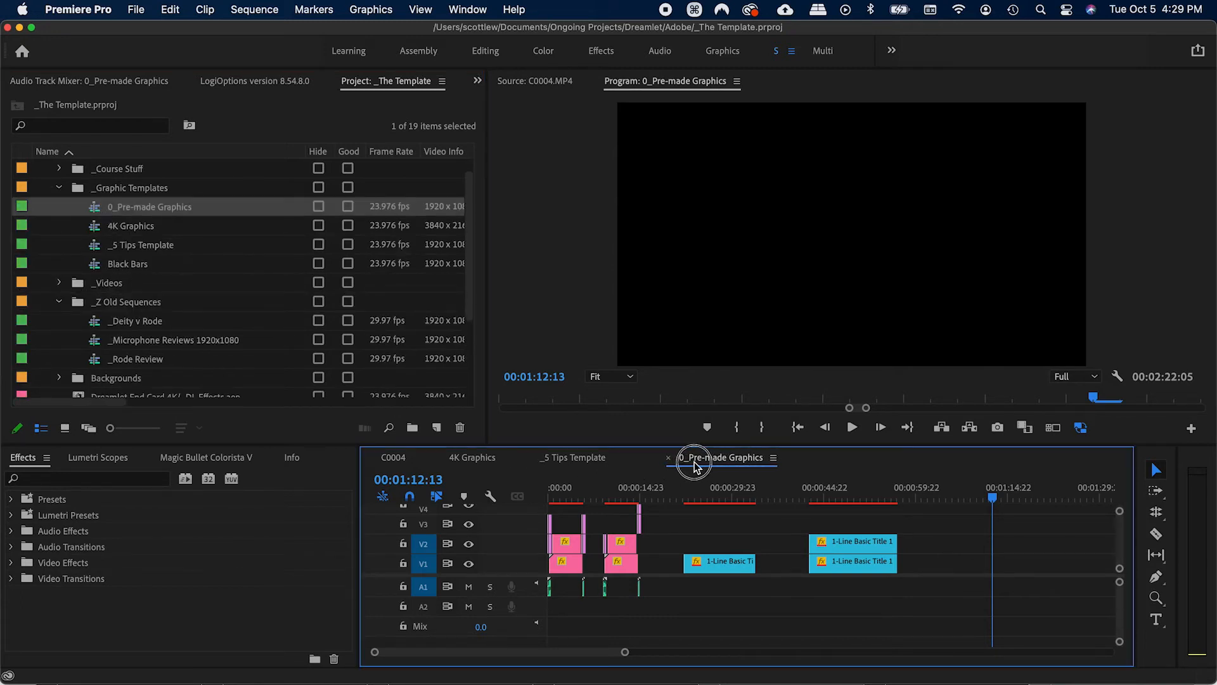
click(628, 493)
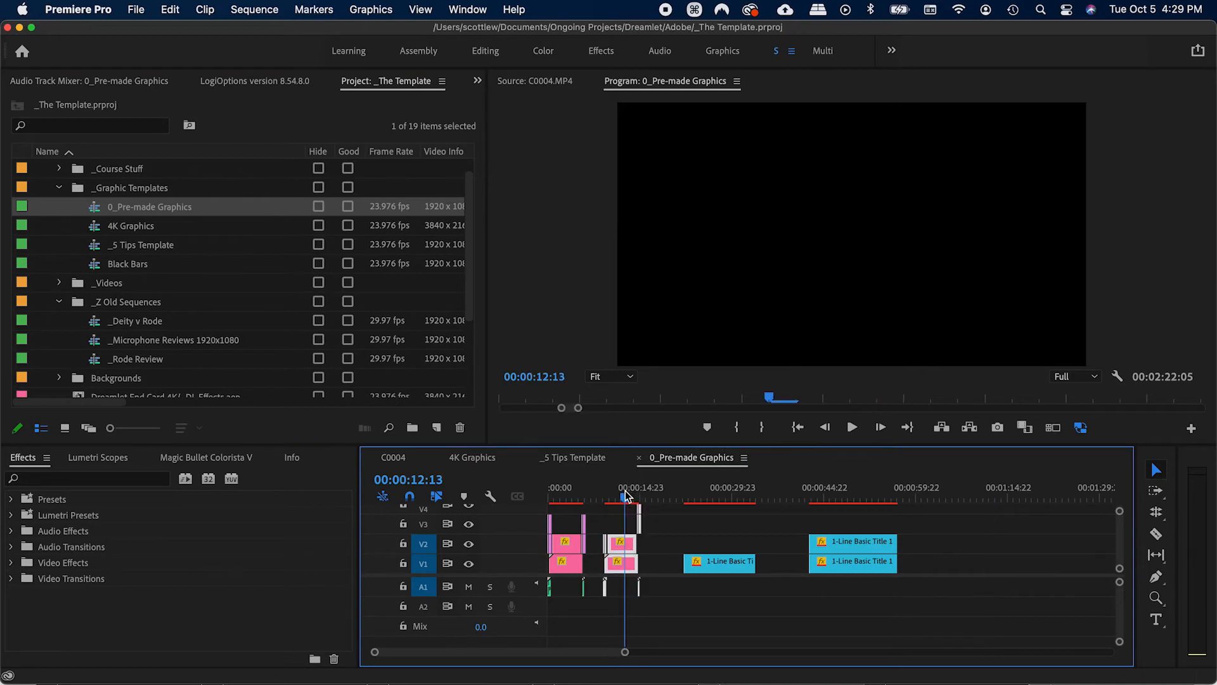
key(=)
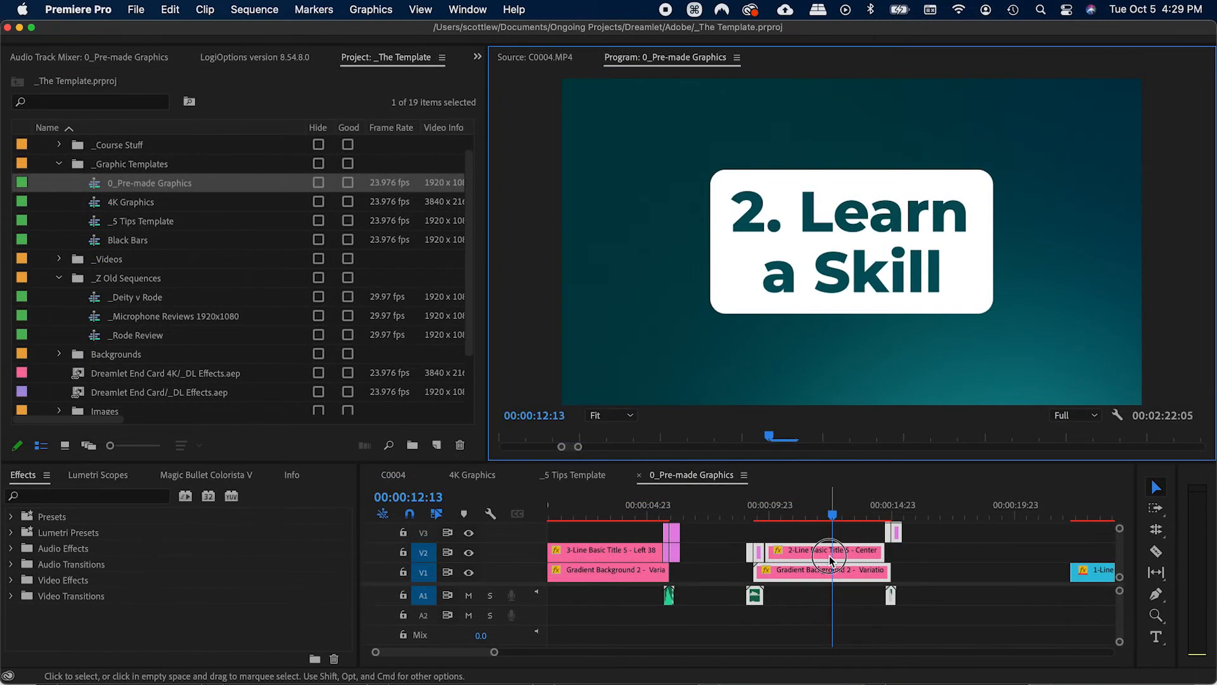
click(829, 555)
key(cmd+c)
- In the C0004 sequence, delete the clips directly before 00;01;09;01 on all tracks to leave a gap for the graphic
click(393, 474)
key(=)
drag(802, 534, 709, 601)
key(BackSpace)
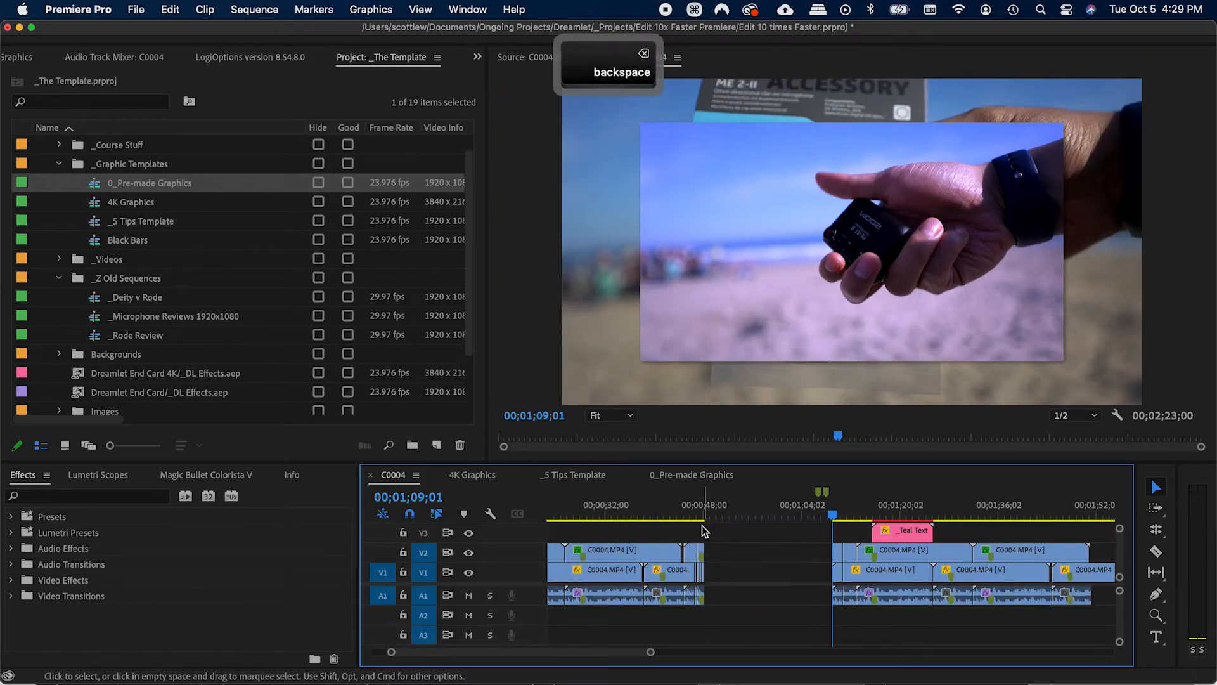
- Paste the copied graphic group into the gap, move it earlier to meet the preceding footage, and preview it at 00;00;51;08
click(712, 510)
key(cmd+v)
click(722, 515)
key(=)
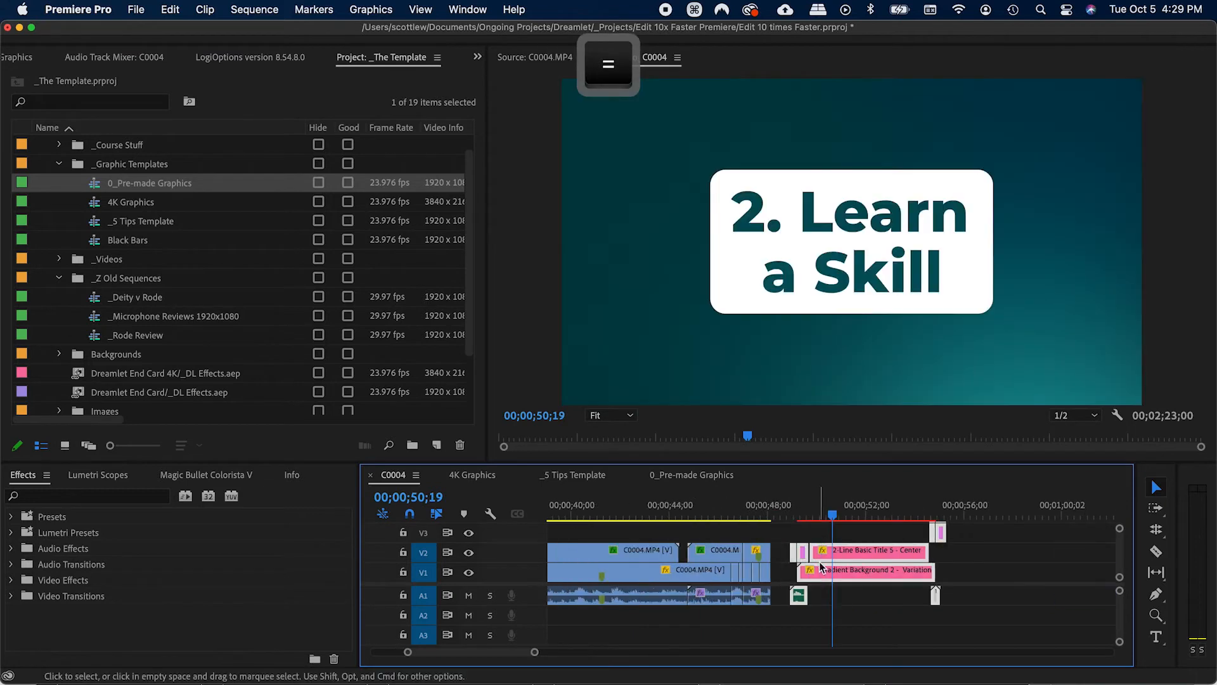
drag(839, 572, 814, 572)
drag(786, 510, 847, 515)
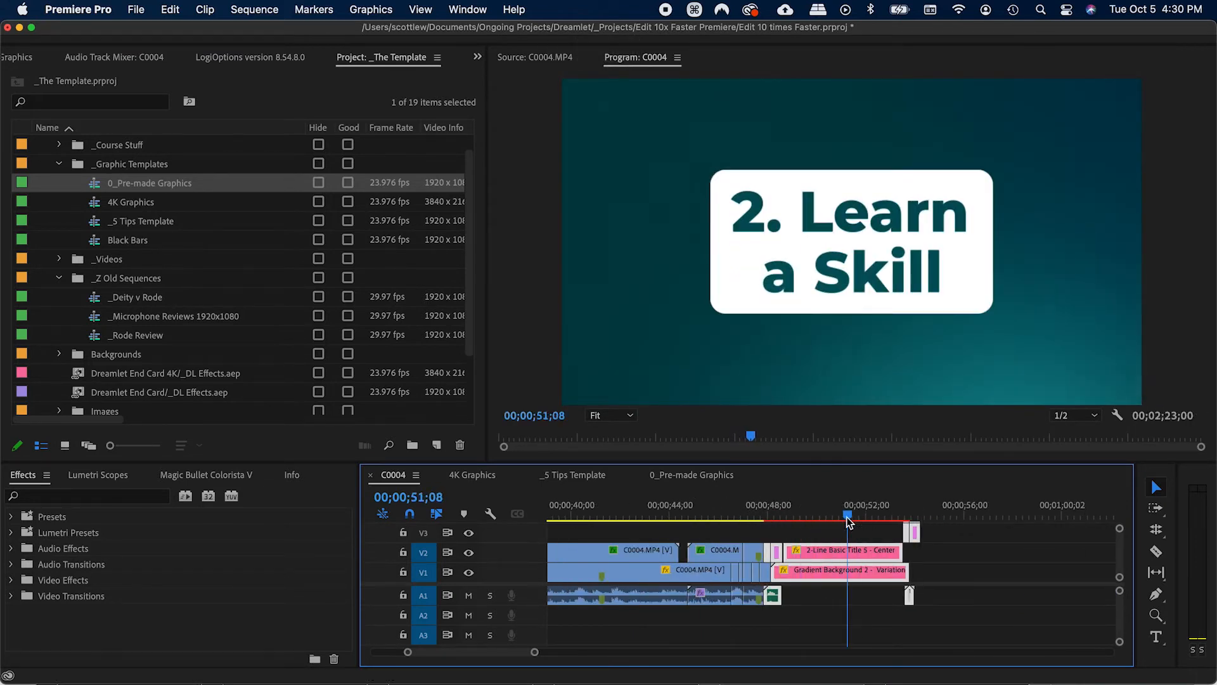
click(967, 579)
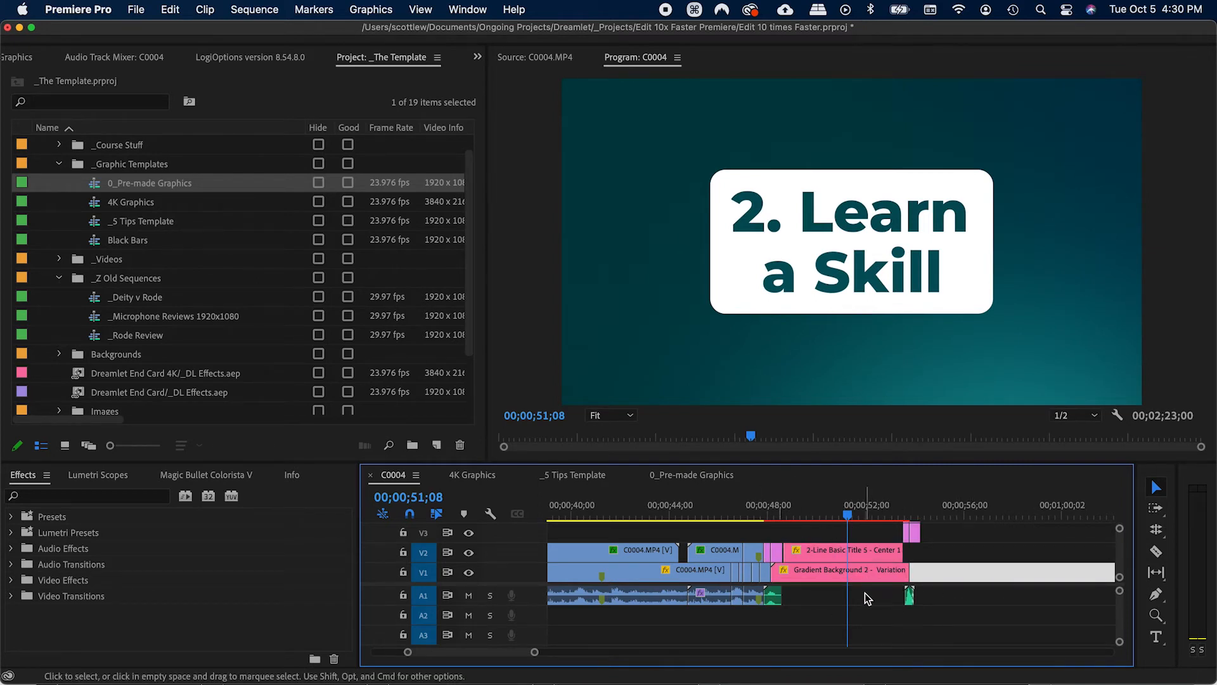
- In 0_Pre-made Graphics, group all the clips of the "PART 2 Gaining Better Lucid Control" graphic and save the project
click(711, 480)
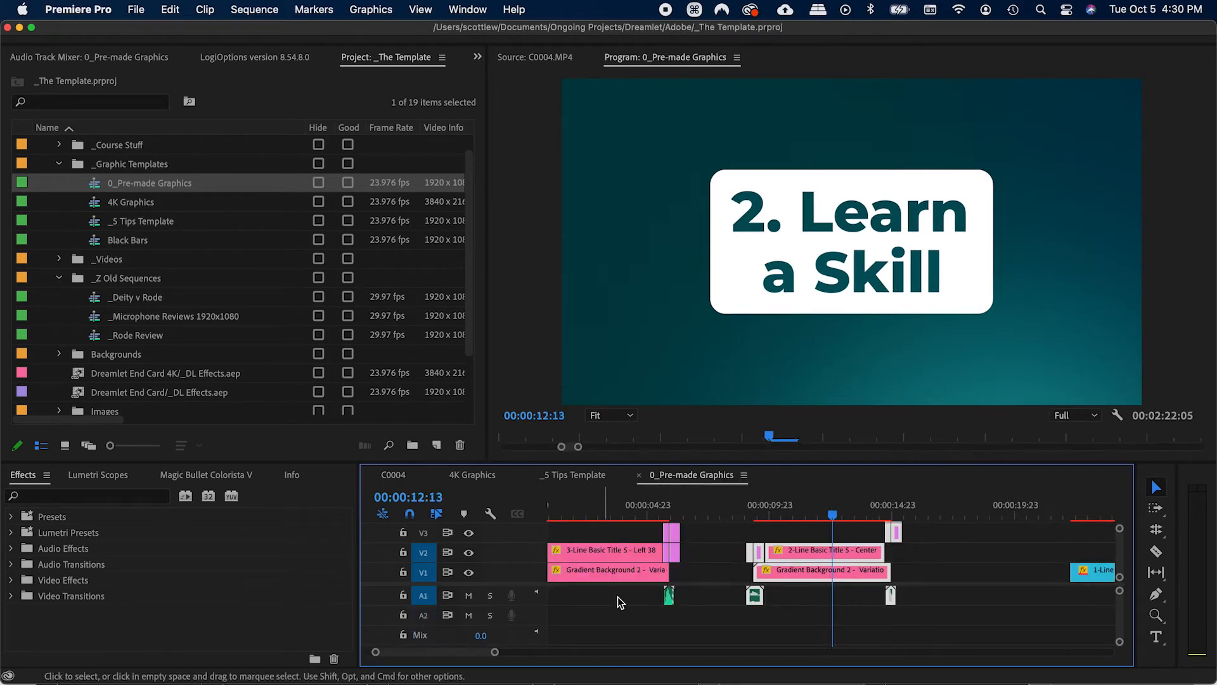
key(minus)
click(594, 514)
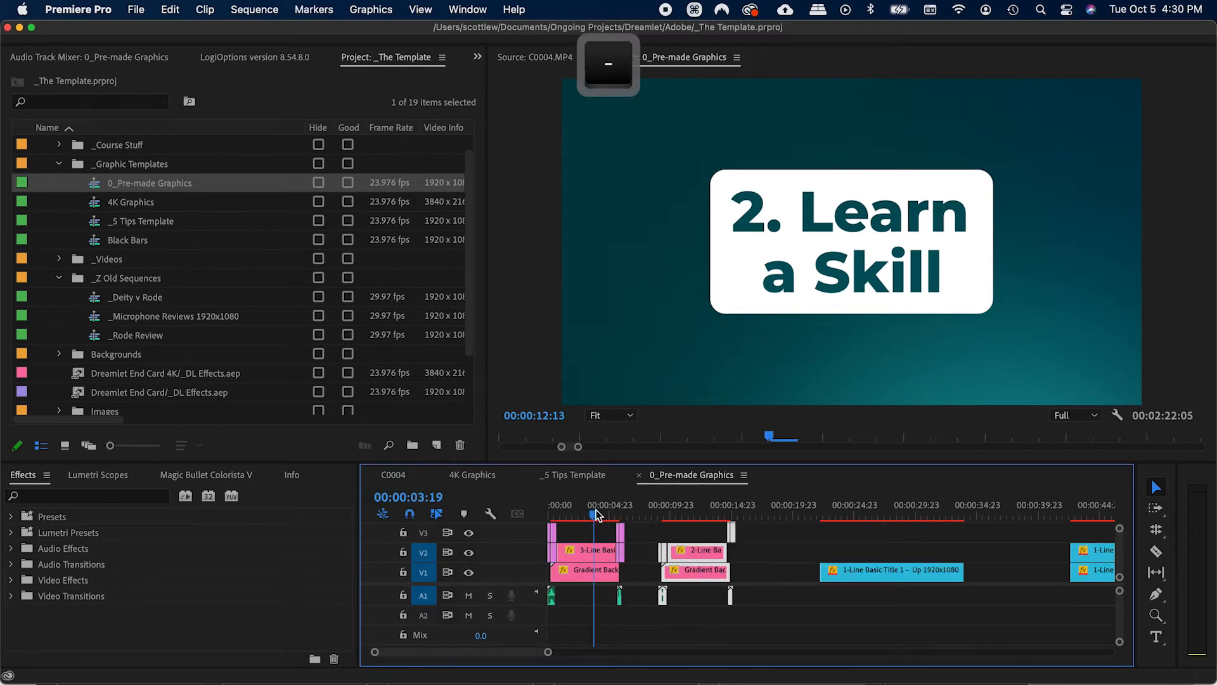
click(592, 552)
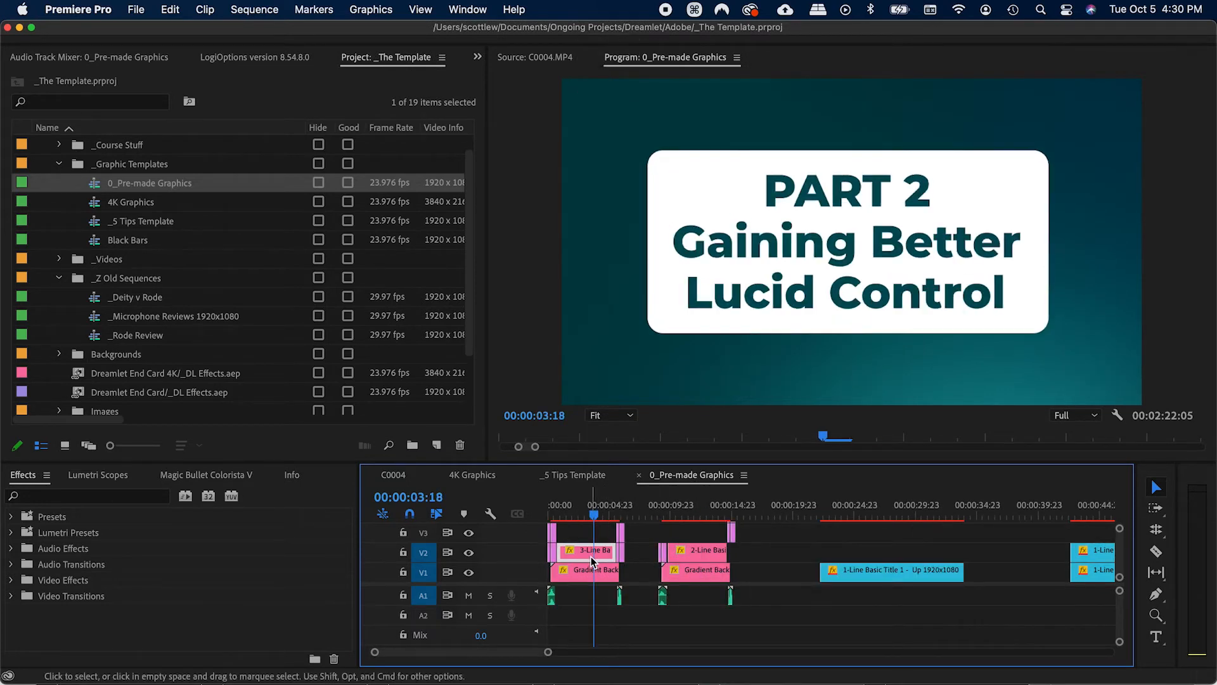
drag(646, 603, 539, 521)
key(super+g)
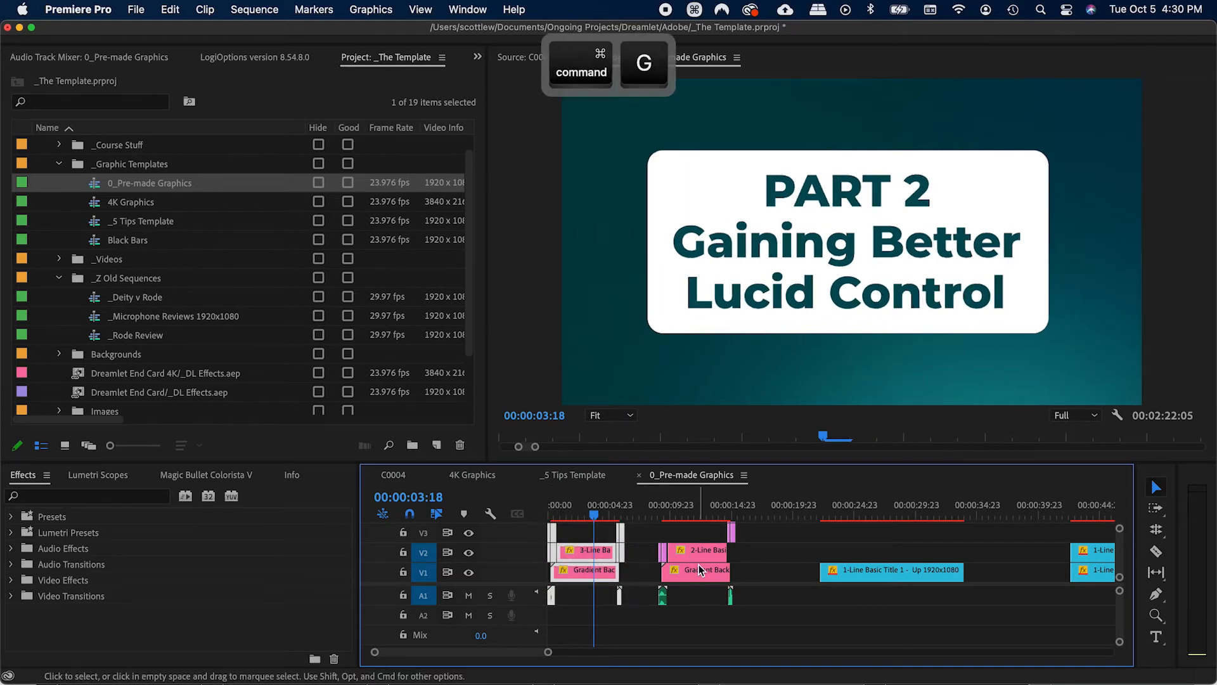
click(628, 620)
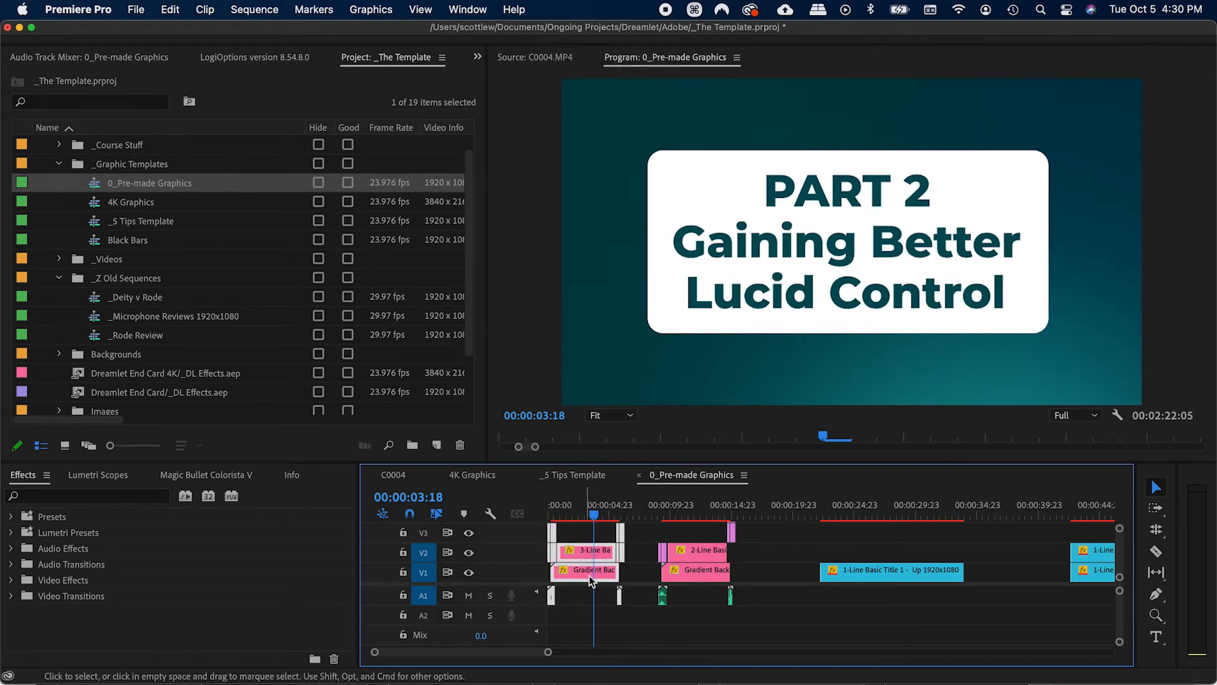
key(super+s)
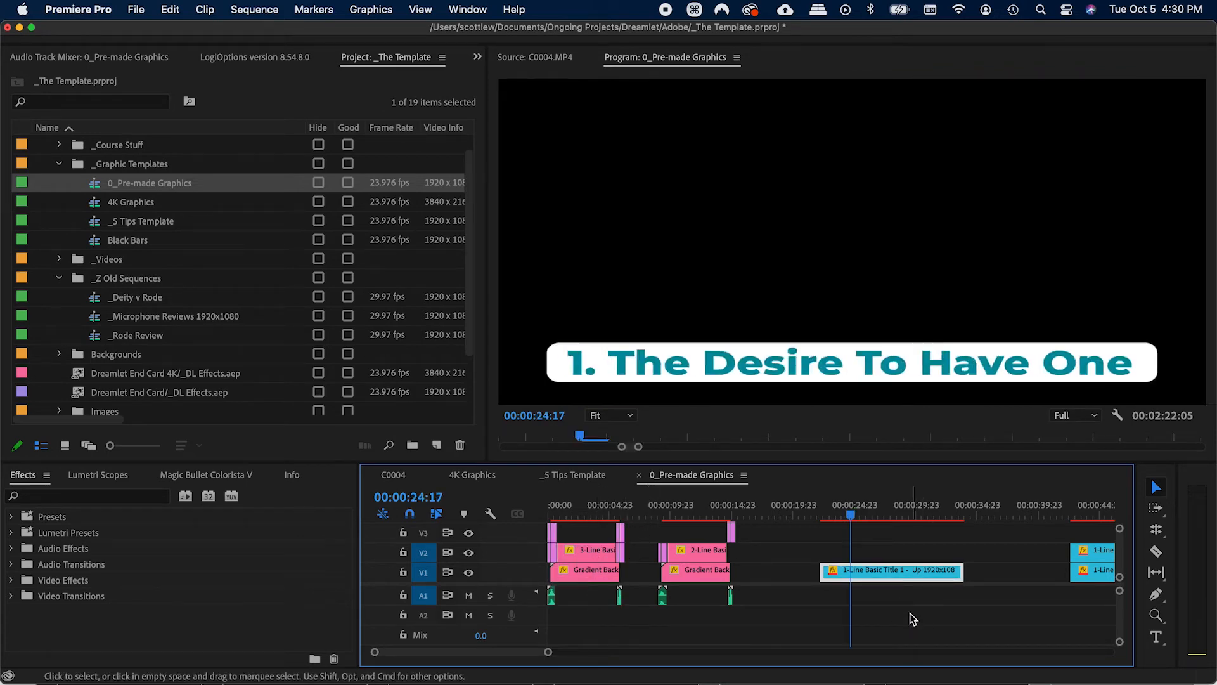
- Preview the "1. The Desire To Have One" title at 00:00:27:04 and copy its clip
click(911, 617)
drag(857, 515, 883, 515)
key(super+c)
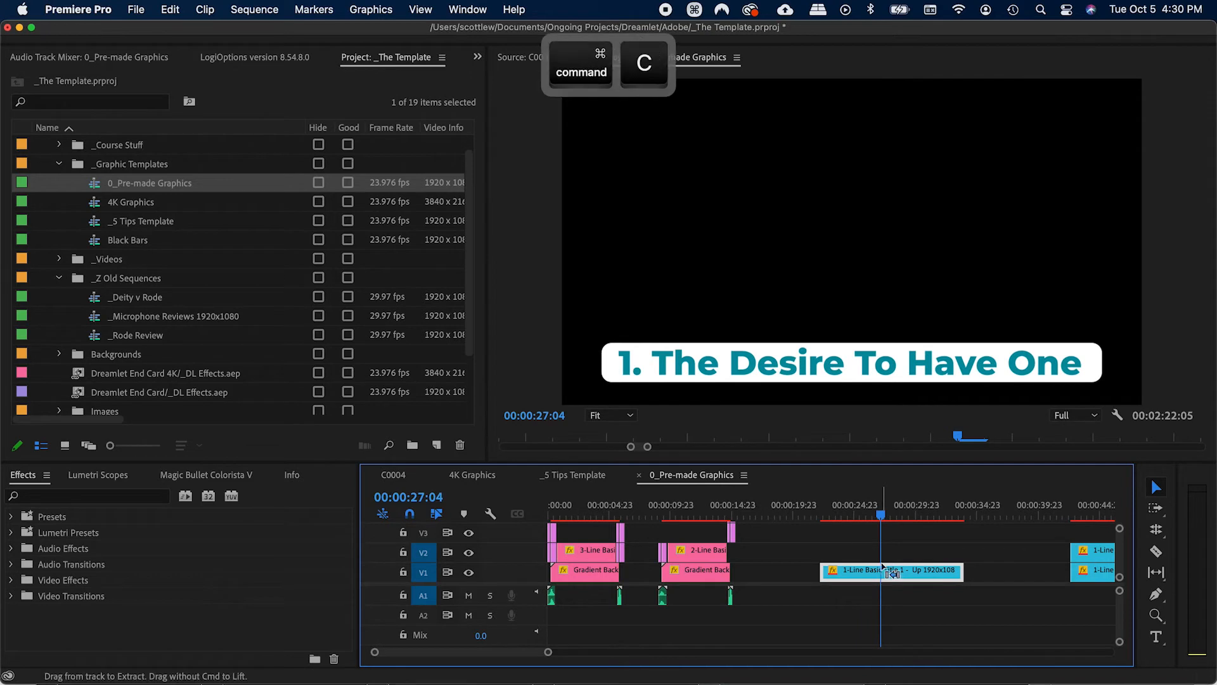
- In C0004, target only V3 among the video tracks and paste the copied title at 00;00;43;00
click(400, 474)
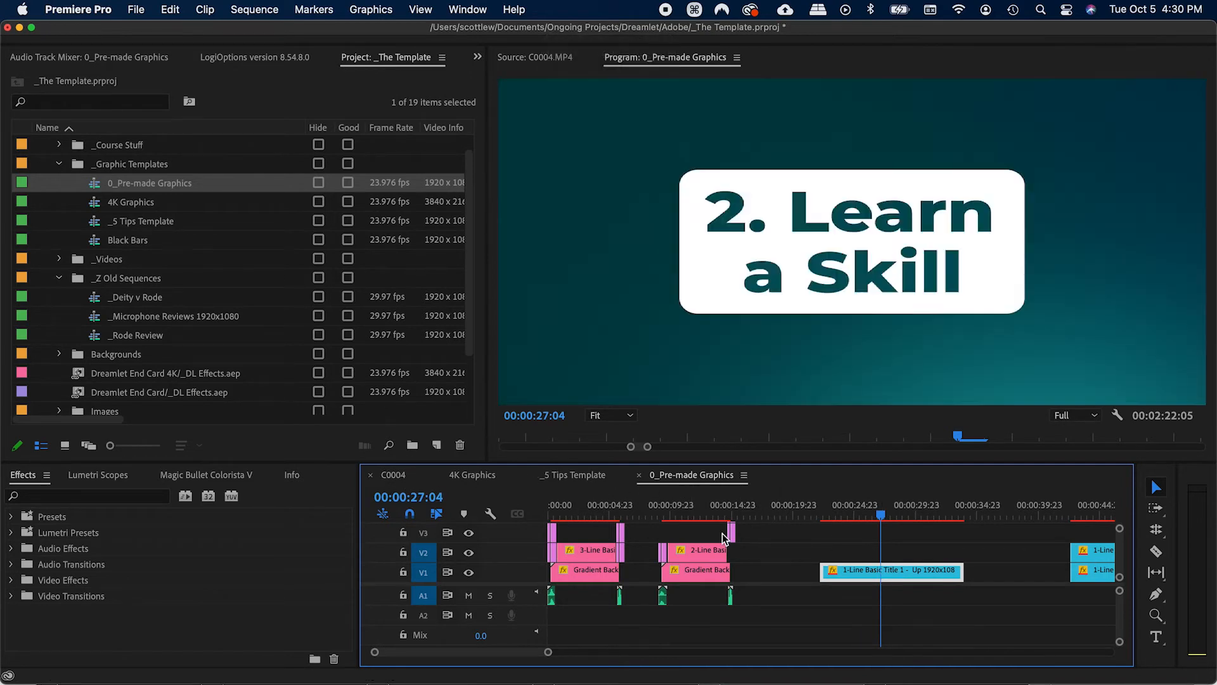
click(644, 515)
click(424, 533)
click(424, 553)
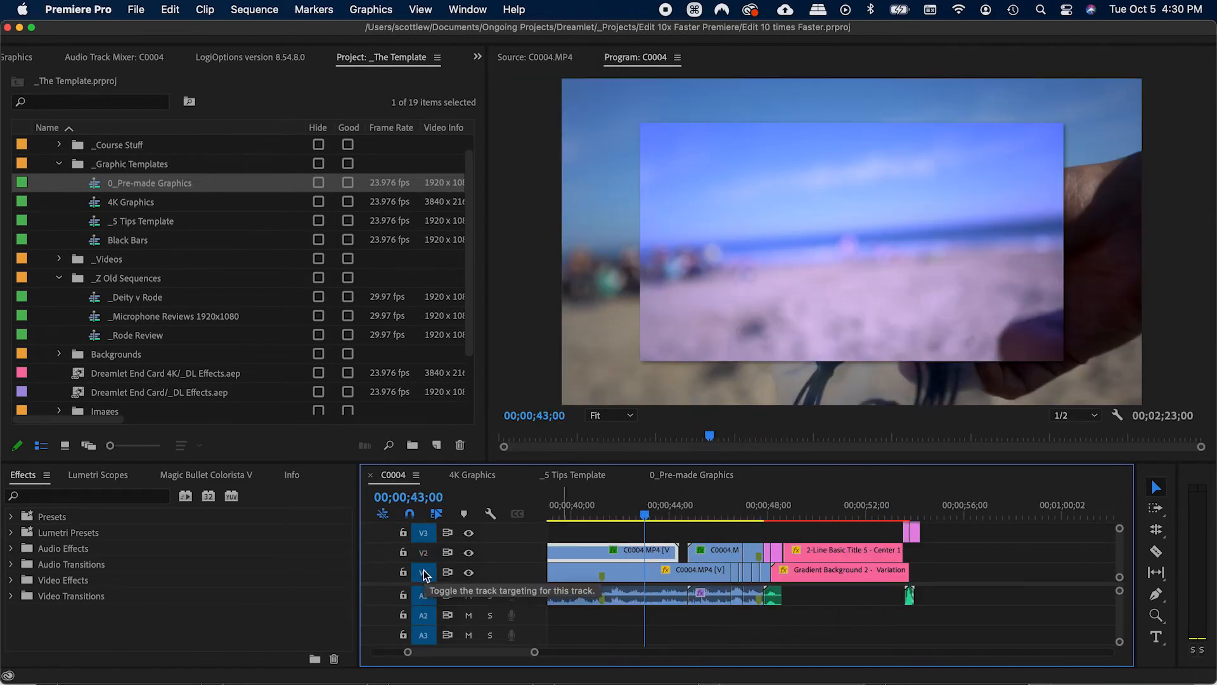
click(423, 573)
key(super+v)
- Move the pasted title earlier on V3 over the footage and preview it at 00;00;38;03
click(651, 534)
key(minus)
key(minus)
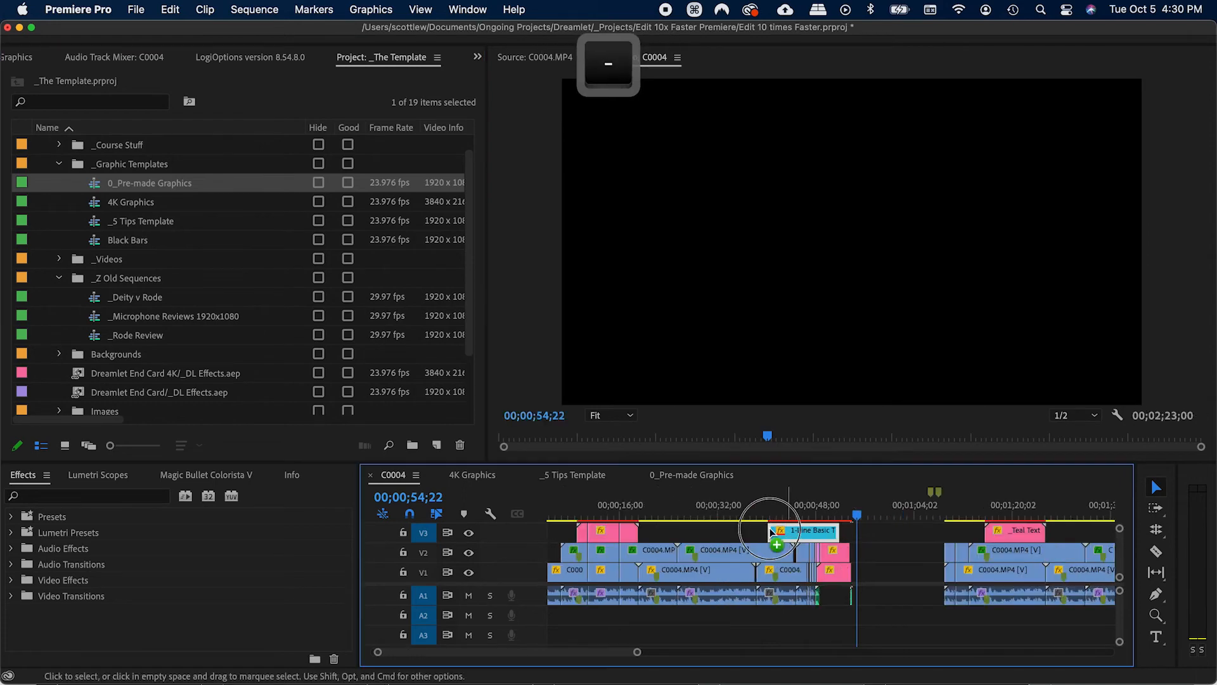
click(772, 513)
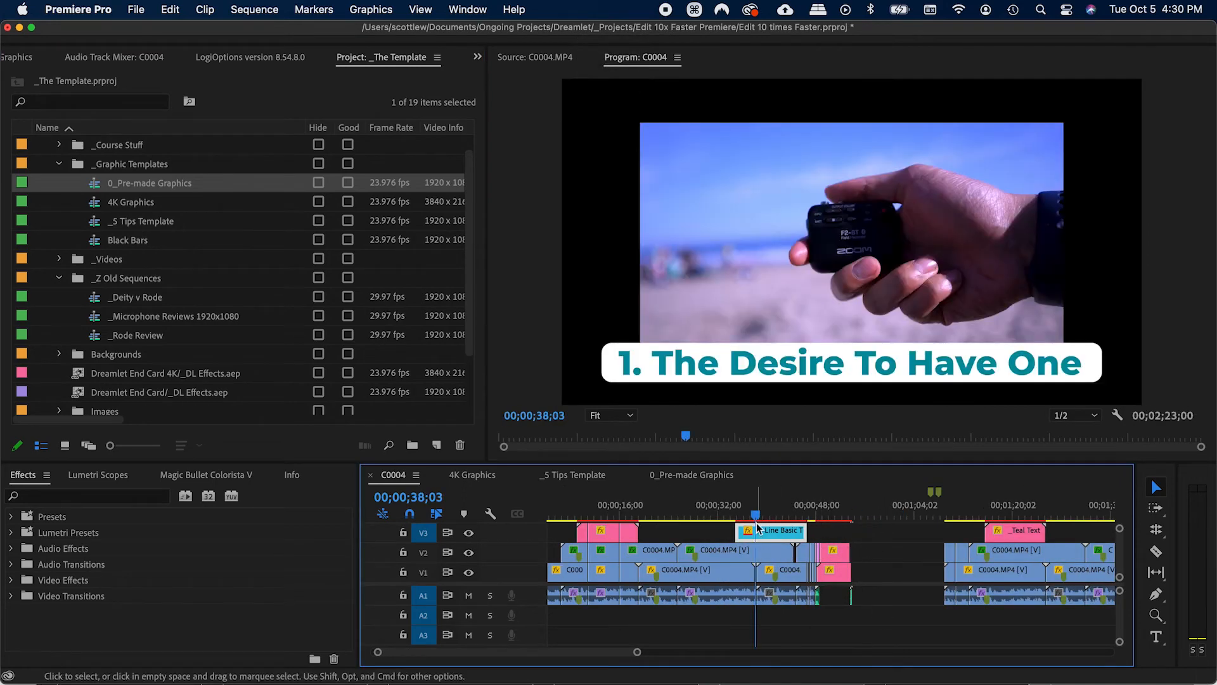
- Preview the title over the C0004 footage at 00;00;40;01 and review the title clip in 0_Pre-made Graphics around 00:00:25:07
drag(772, 514, 767, 514)
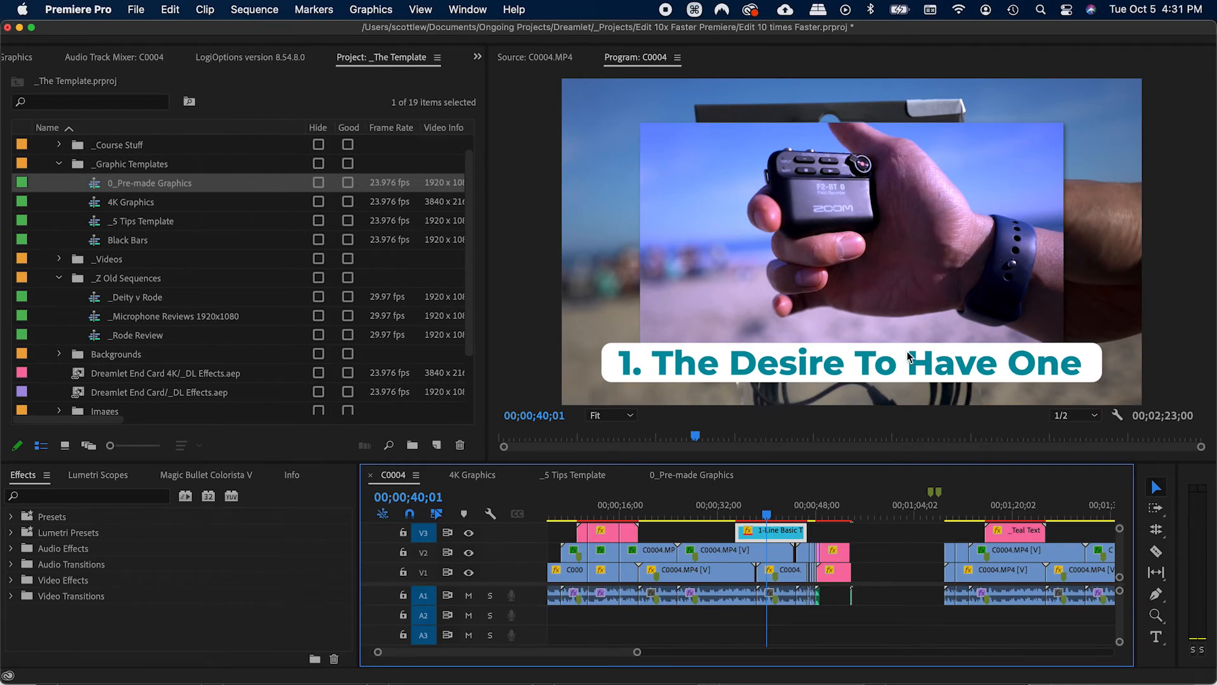
click(729, 473)
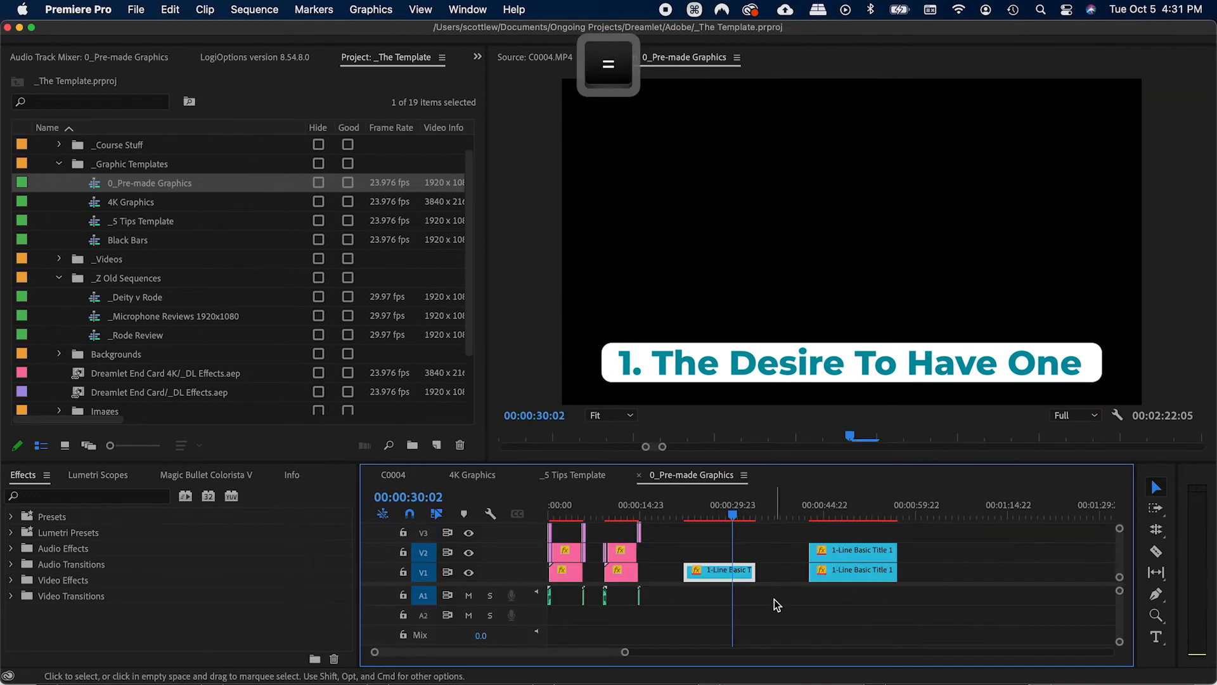
drag(730, 512, 711, 512)
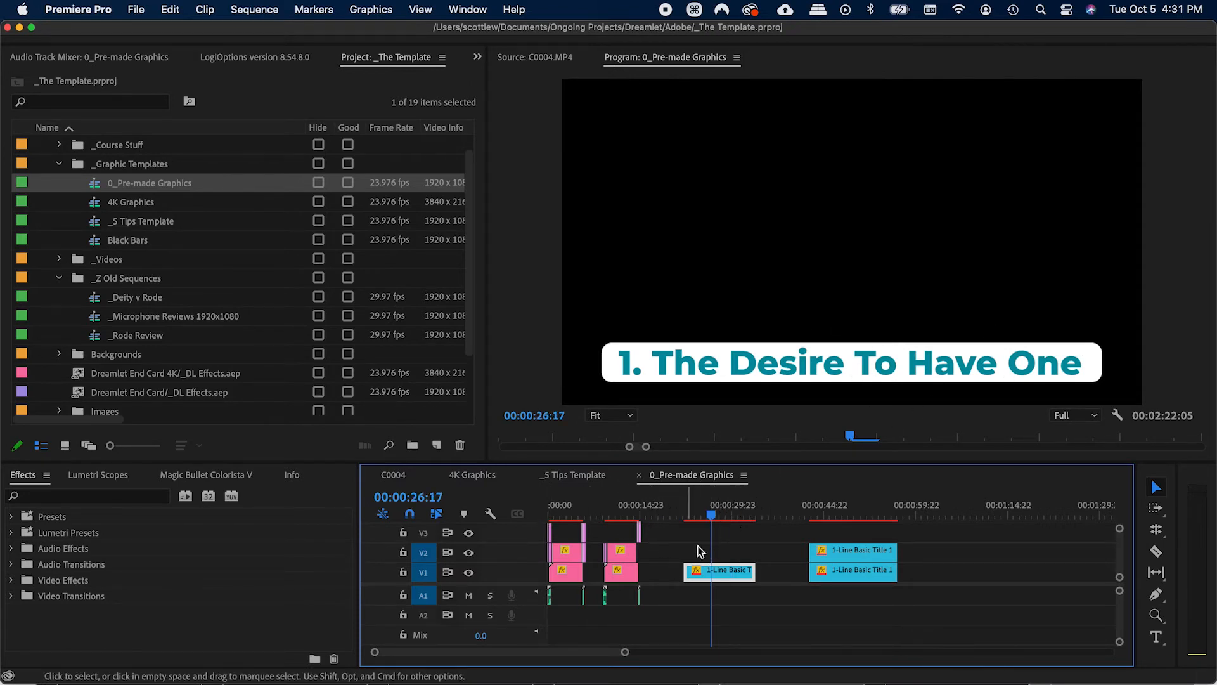
click(574, 519)
drag(574, 518, 706, 518)
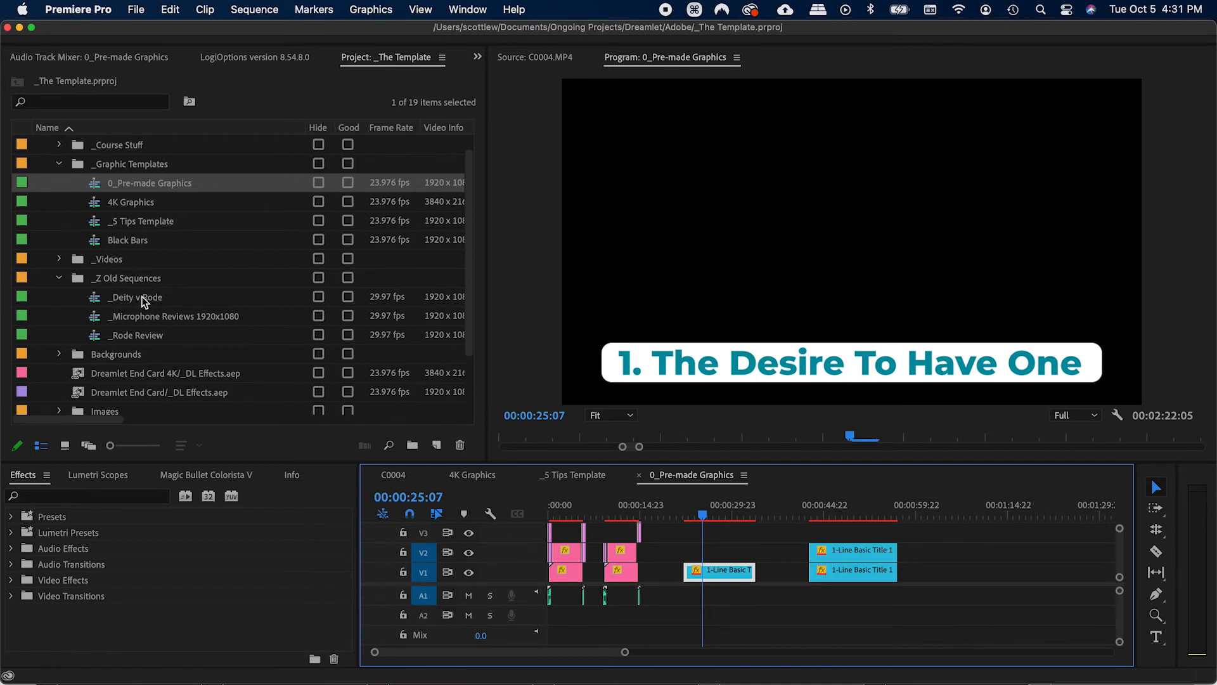
- Open the _5 Tips Template sequence and look over its full timeline, scrubbing back to 00:05:02:08
click(93, 202)
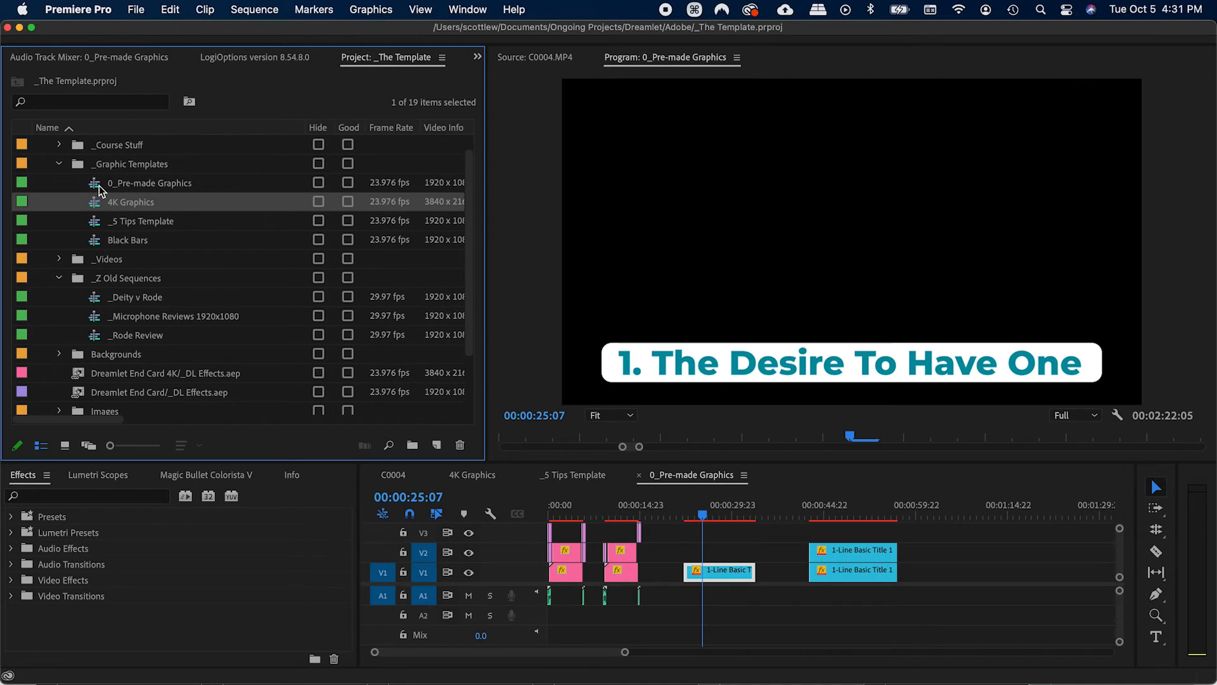
click(99, 185)
double_click(105, 222)
key(equal)
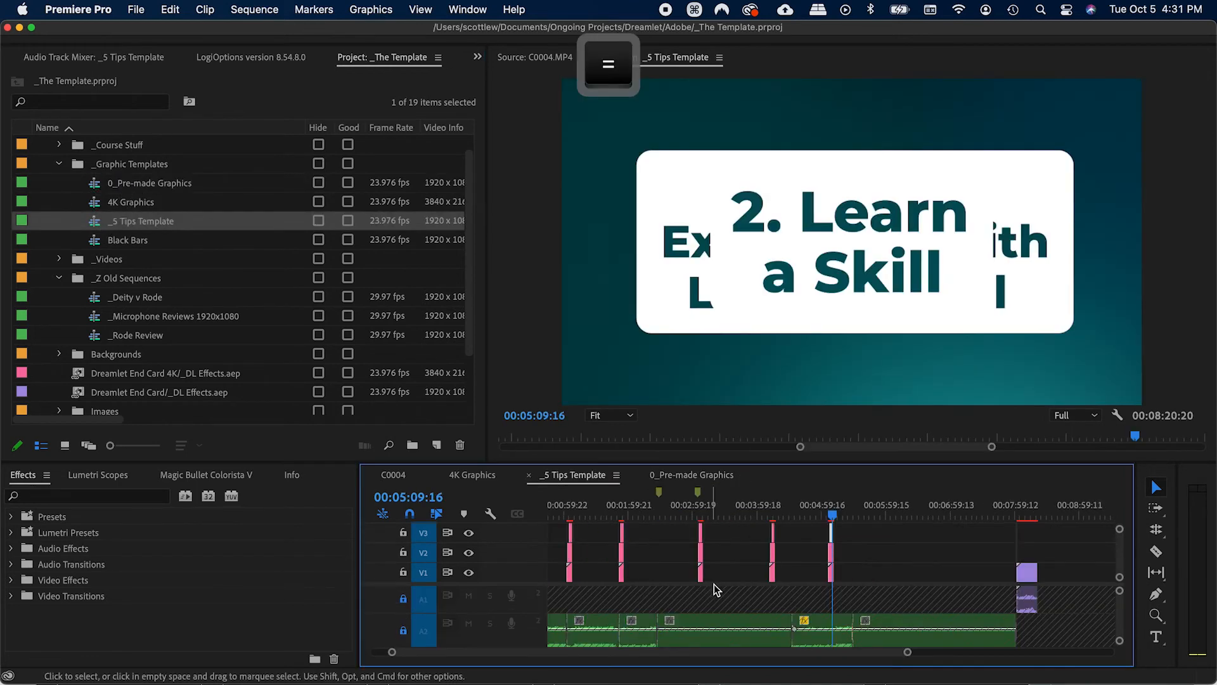
key(minus)
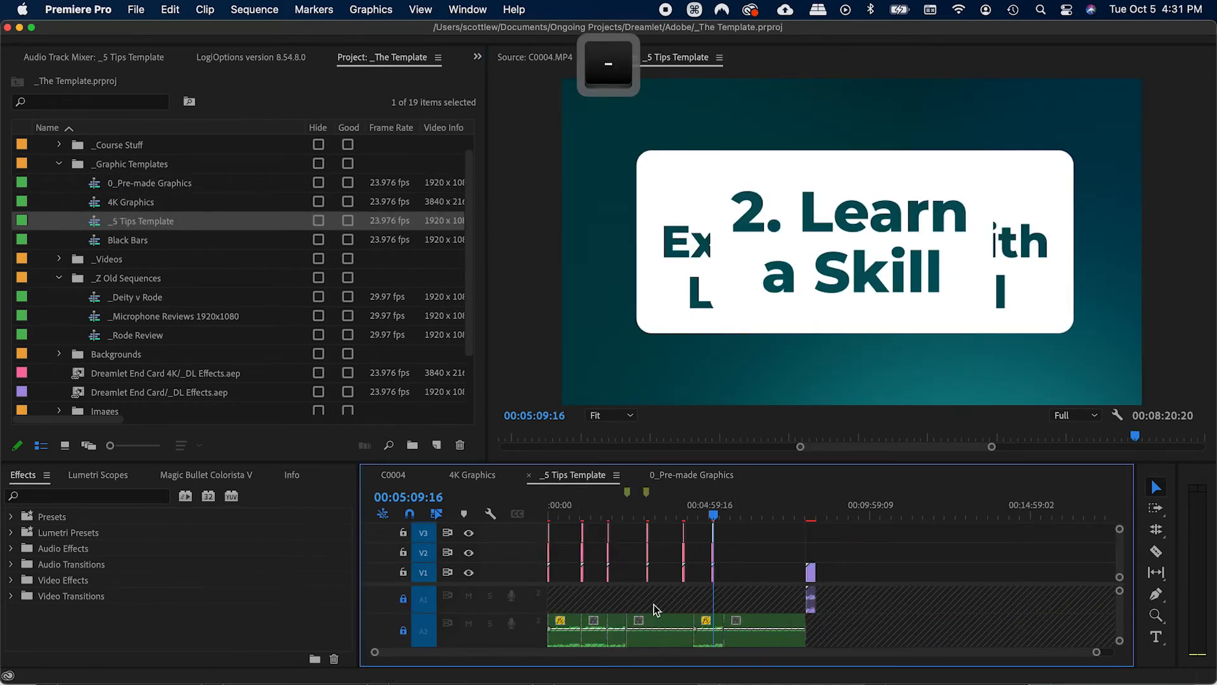
click(117, 240)
click(132, 225)
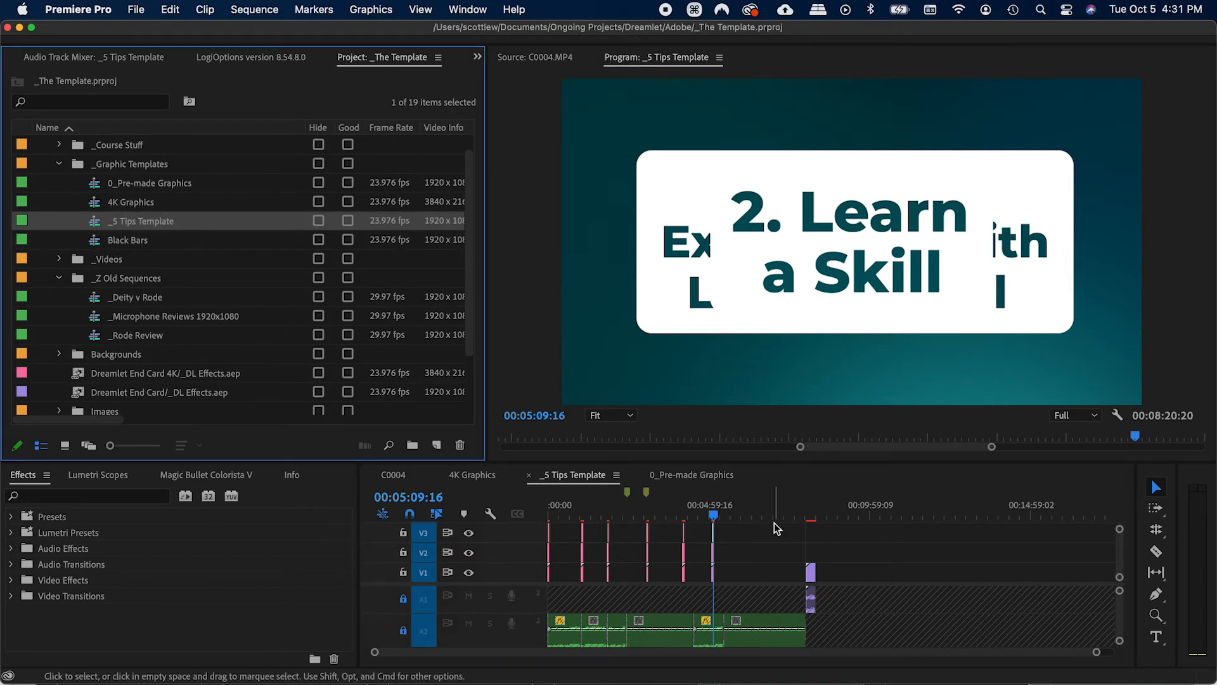
click(712, 515)
drag(713, 514, 710, 515)
- Duplicate the _5 Tips Template sequence by copying it and pasting it at the root of the template project
click(120, 224)
key(super+c)
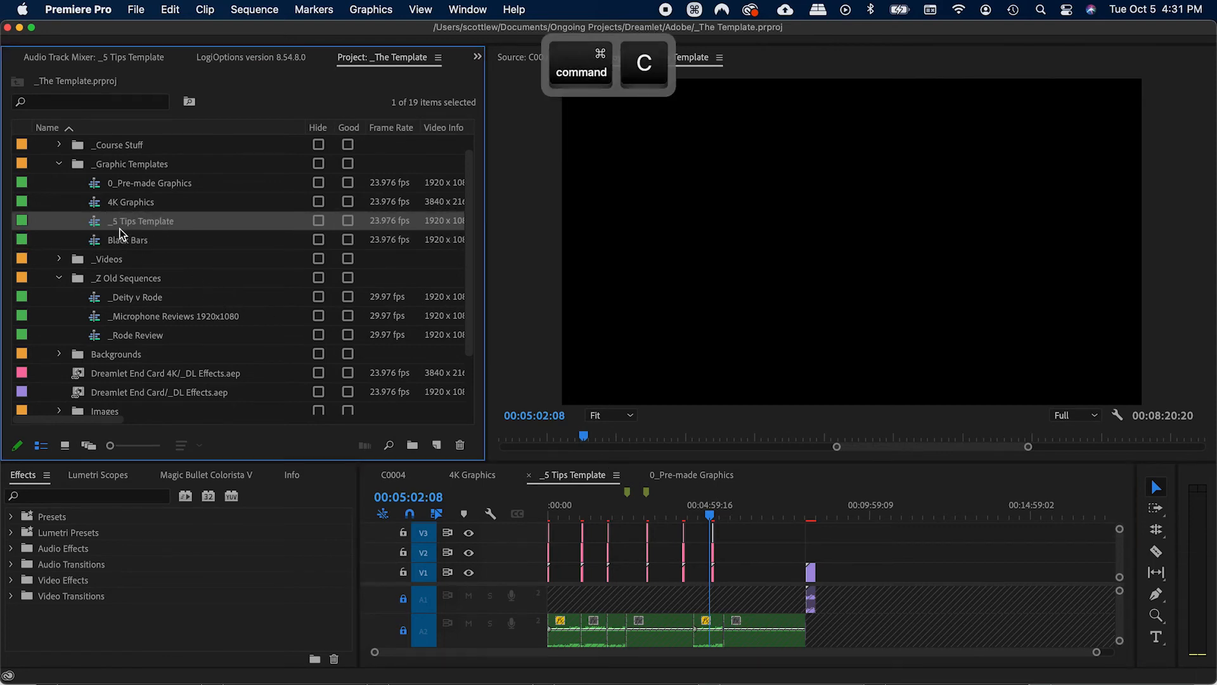
scroll(109, 289, up, 1)
key(super+v)
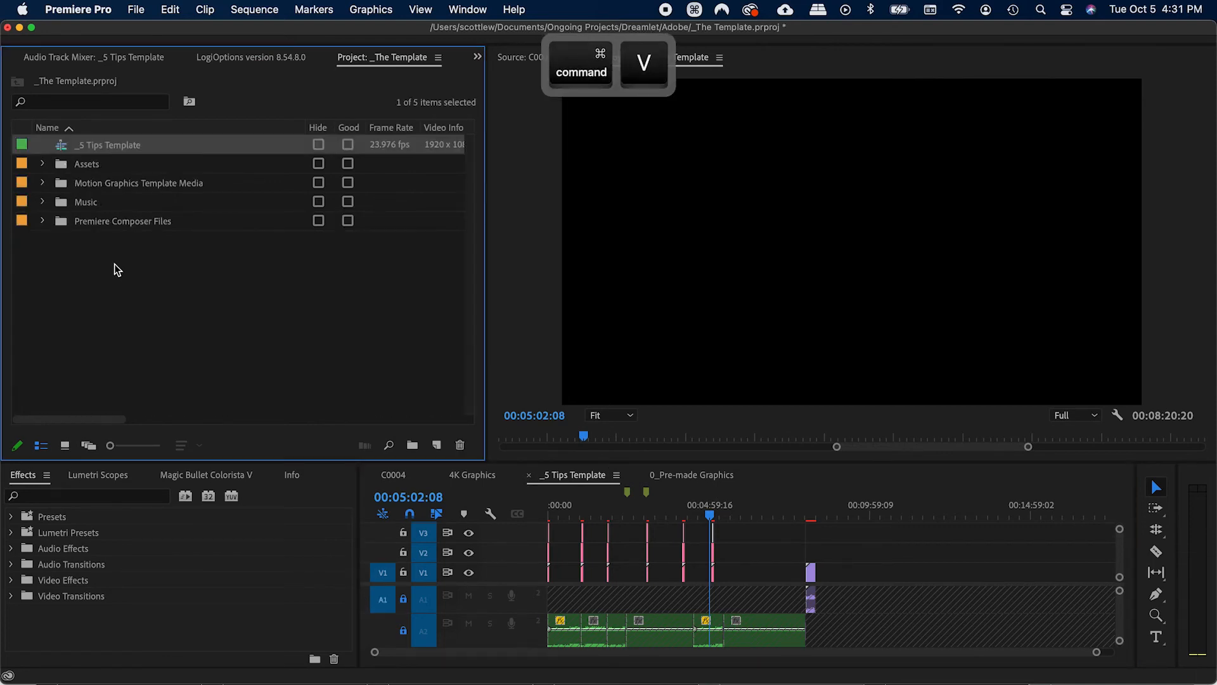
- Rename the pasted sequence "_5 Tips Premiere Pro 10x Faster"
click(115, 147)
drag(143, 147, 107, 146)
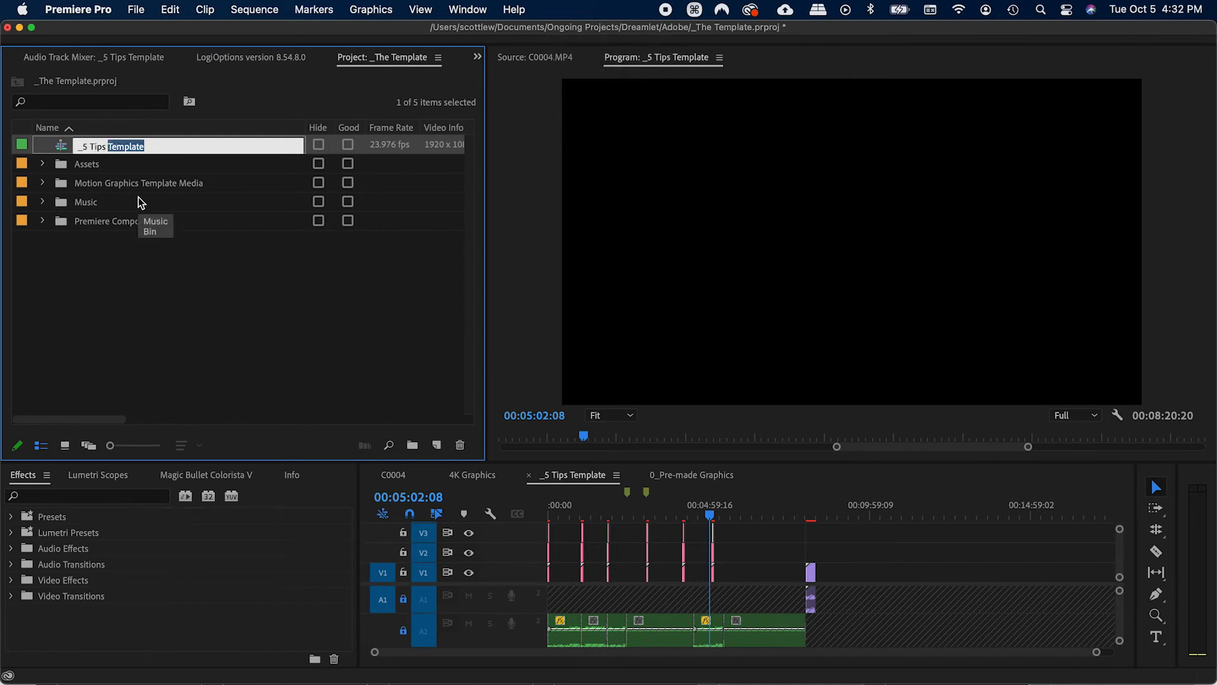
text(Premiere Pr)
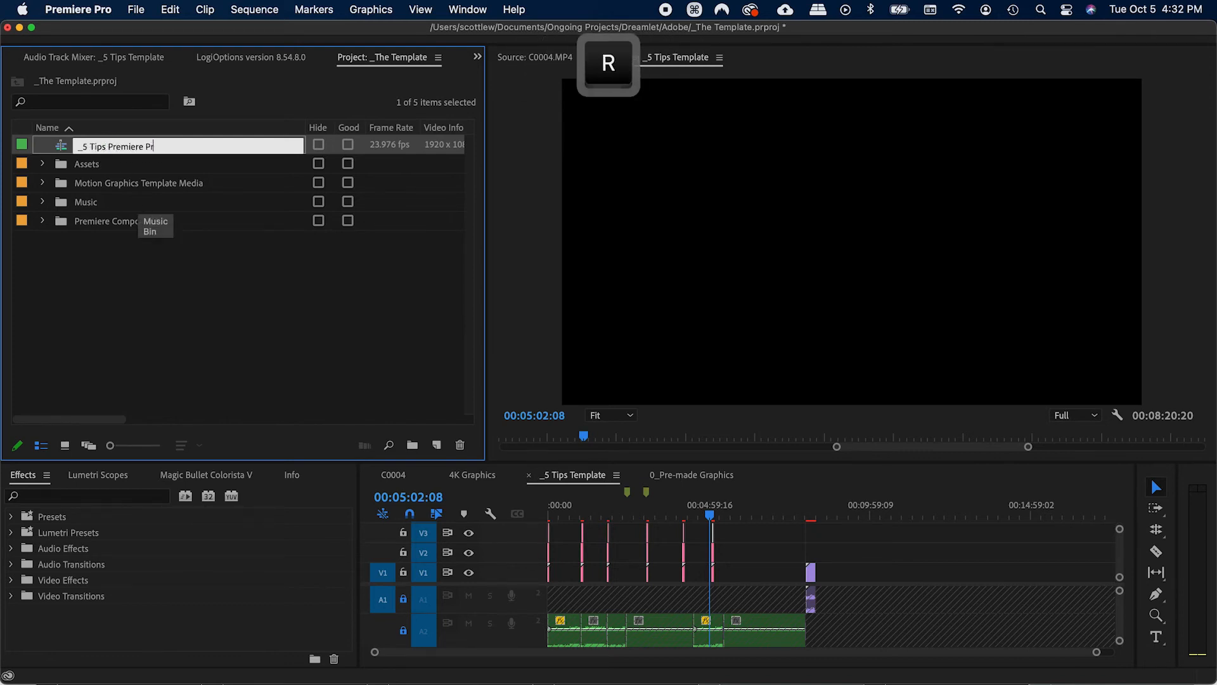
text(o 10x Faster)
key(Return)
- Open the renamed sequence and preview its "My First Experience with Lucid Control" title graphics around 00:01:53:13
double_click(60, 151)
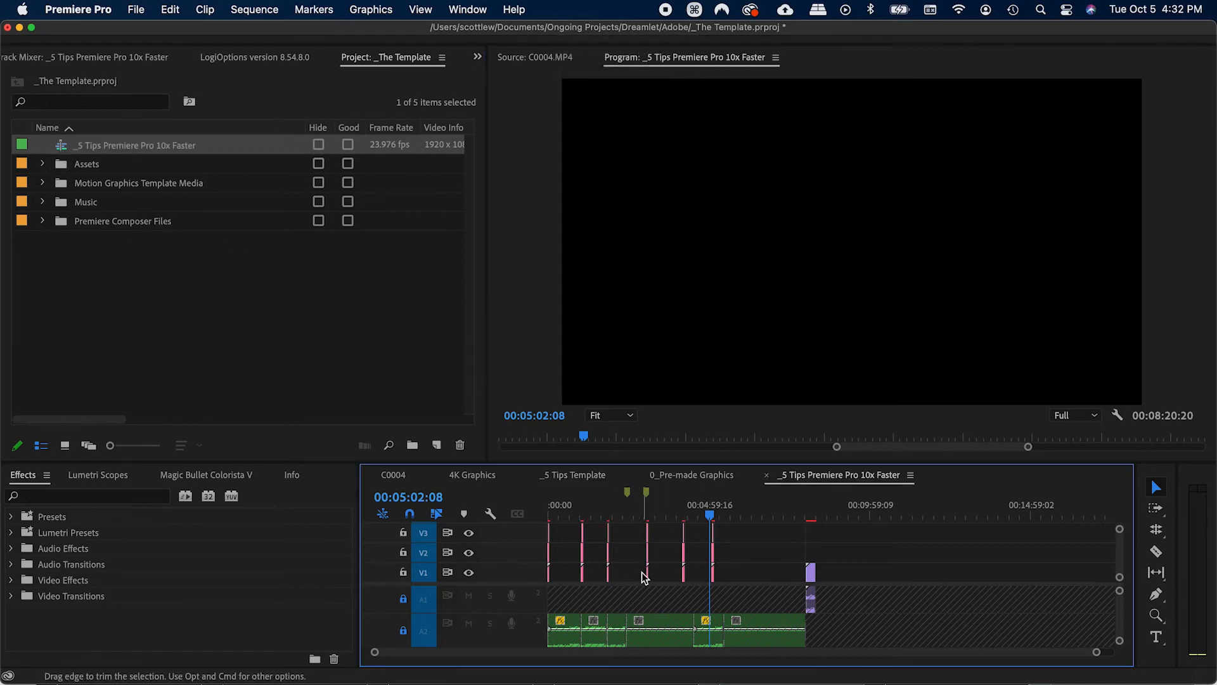
drag(653, 514, 612, 518)
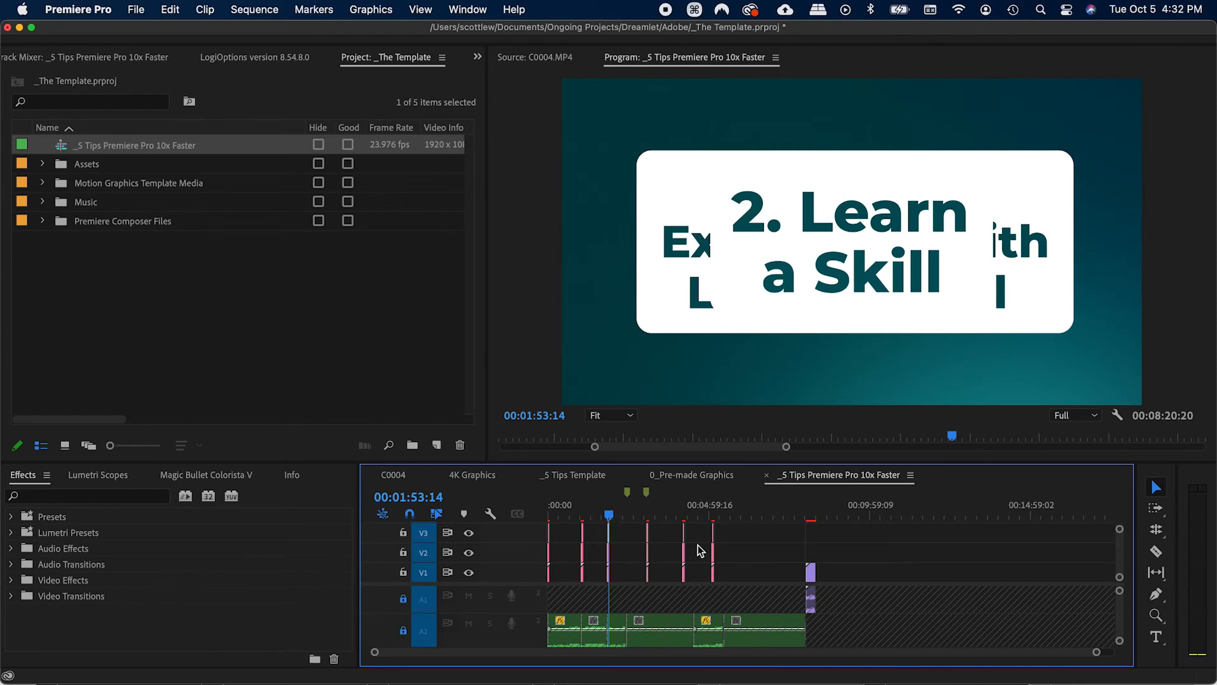
key(equal)
key(equal)
key(equal)
click(857, 515)
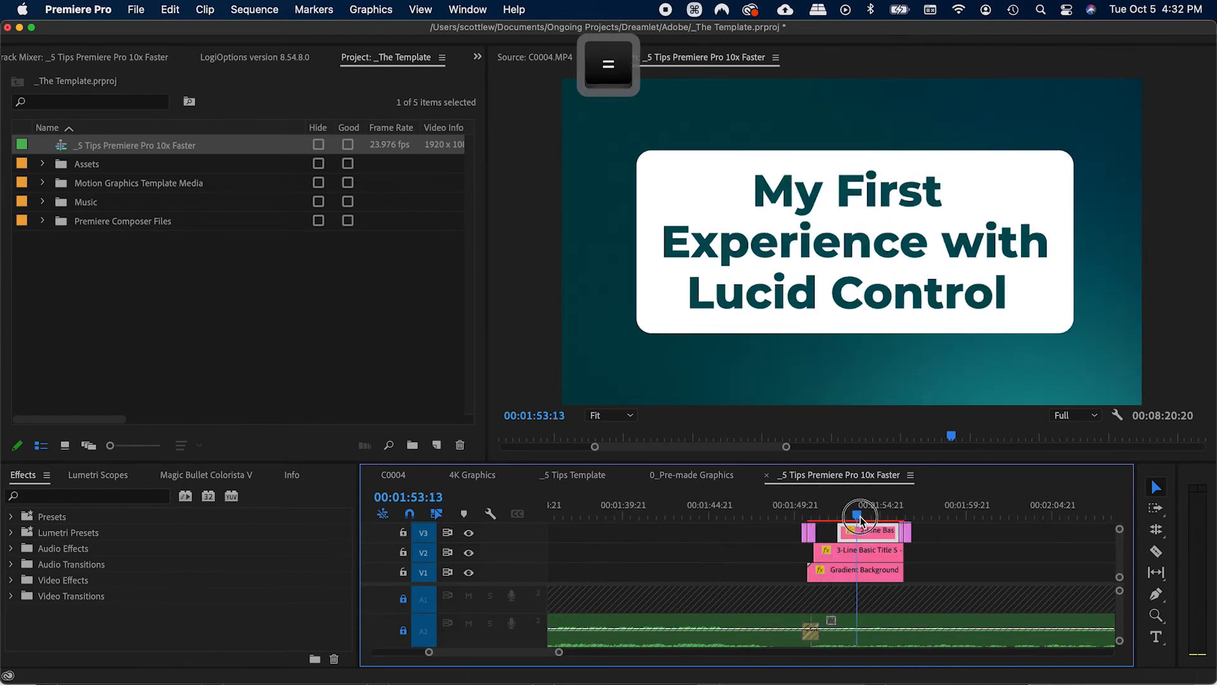
key(minus)
key(minus)
key(minus)
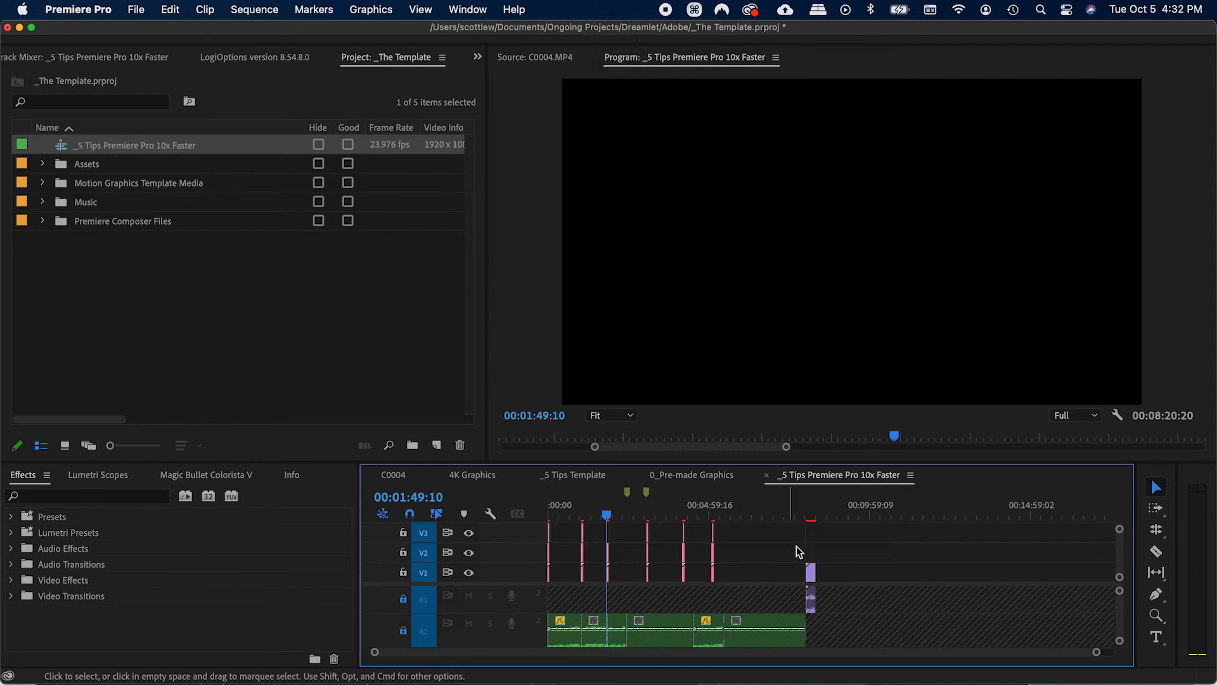
- Preview the end card at 00:08:09:16 and save the template project
click(810, 512)
key(equal)
key(equal)
key(equal)
key(equal)
key(minus)
key(minus)
key(minus)
key(minus)
key(super+s)
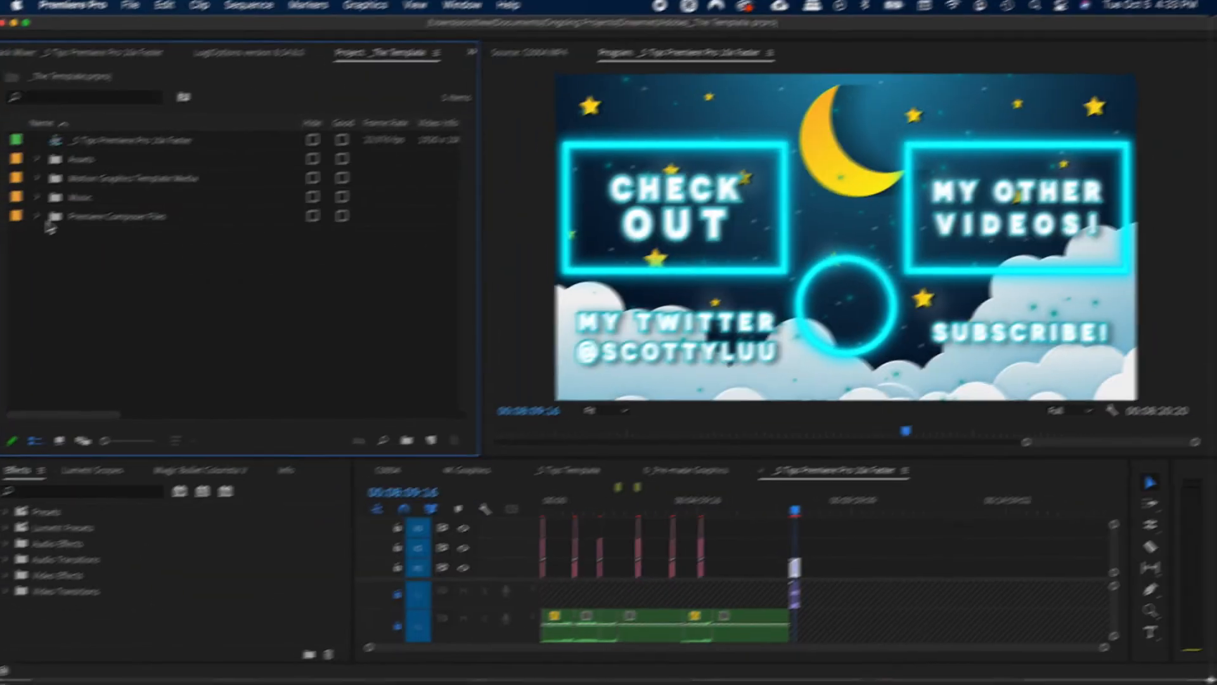
- Expand the Music and _Music Sequences bins and open the Common Sense sequence to view its full length
click(42, 202)
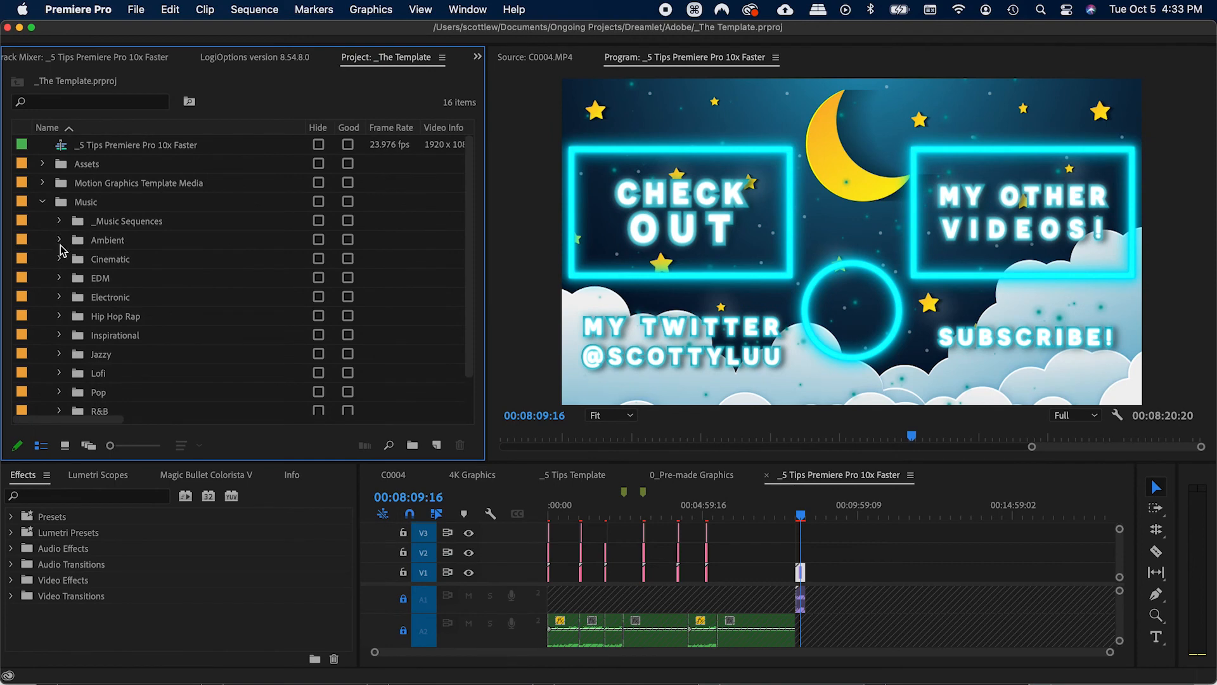
click(59, 221)
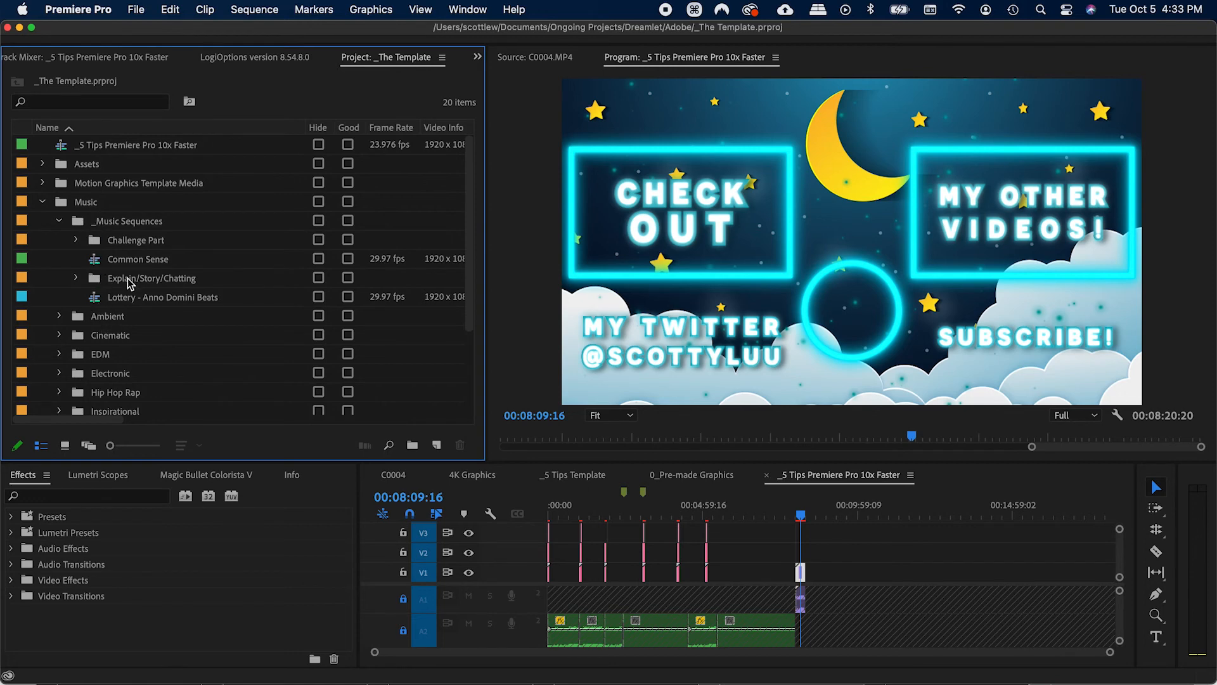
double_click(99, 261)
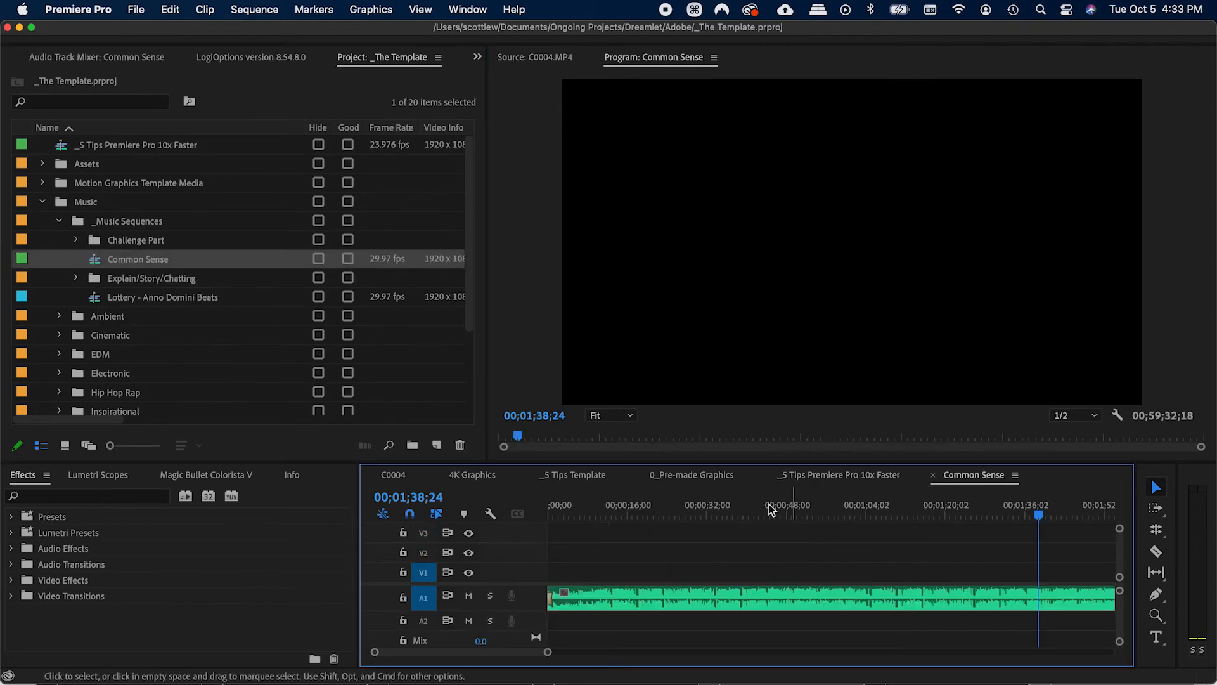
key(minus)
key(minus)
key(minus)
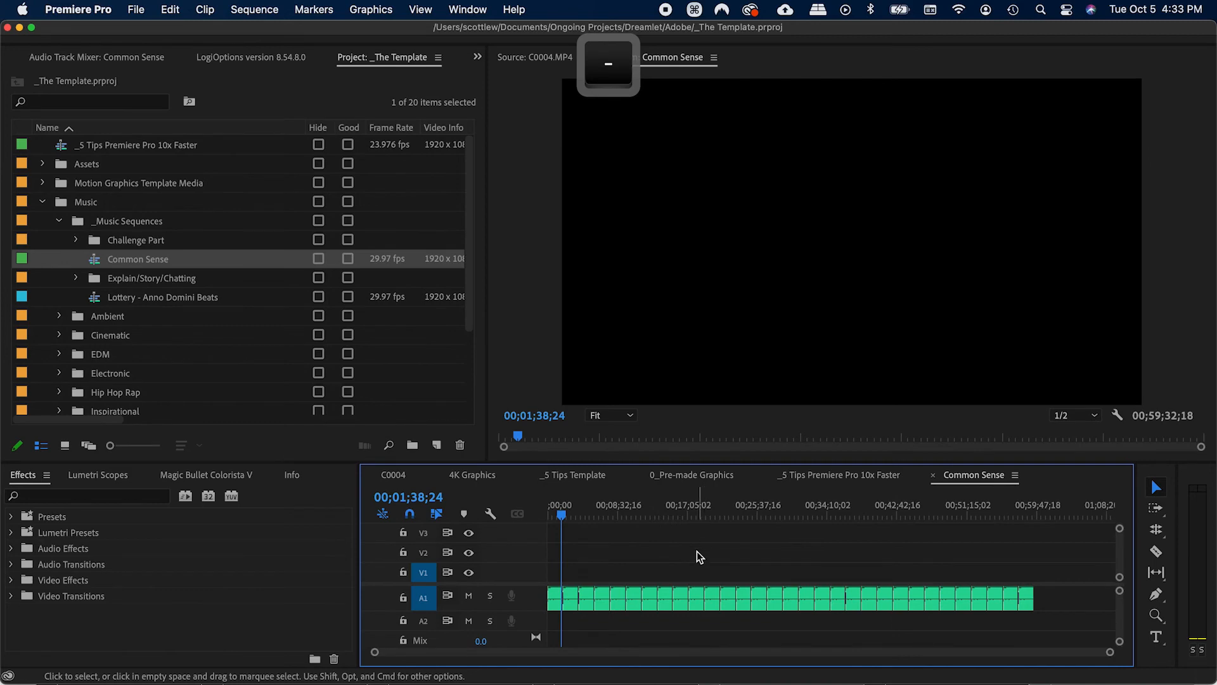
- Examine the join between the first two music clips near 00;01;58;11 and select its Constant Power transition
key(equal)
key(equal)
key(equal)
mouse_move(765, 515)
mouse_down()
mouse_move(801, 520)
mouse_move(745, 504)
mouse_up()
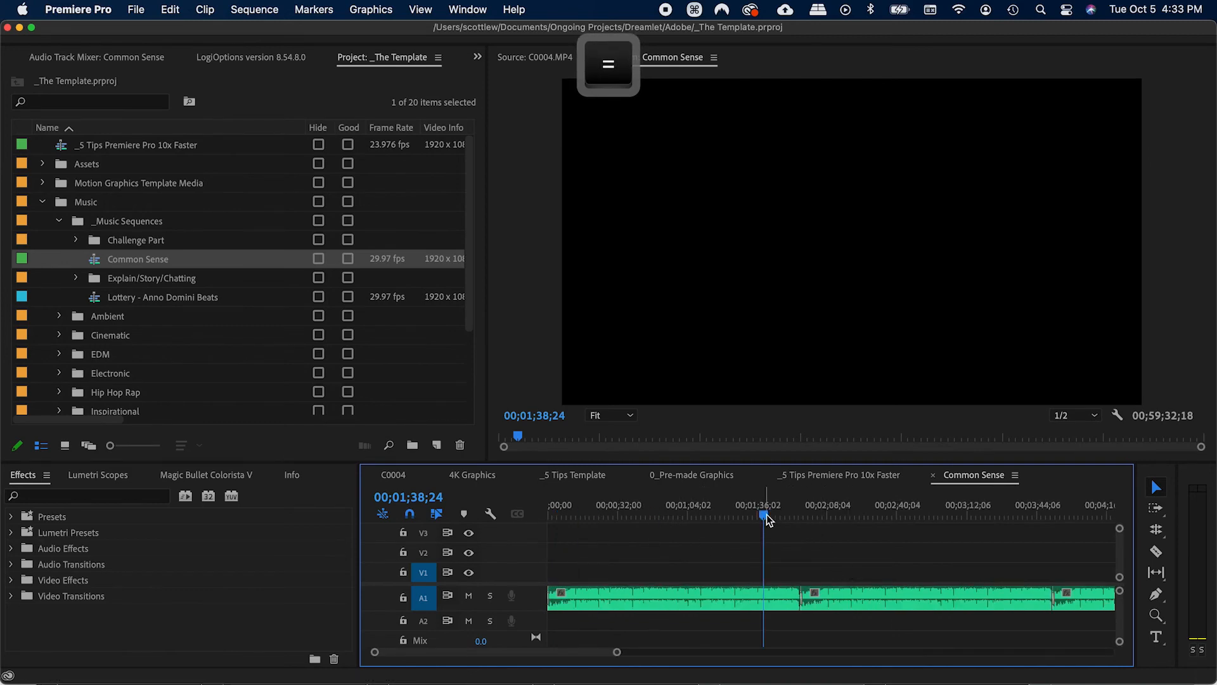
drag(556, 441, 564, 437)
key(equal)
key(equal)
key(equal)
key(equal)
key(equal)
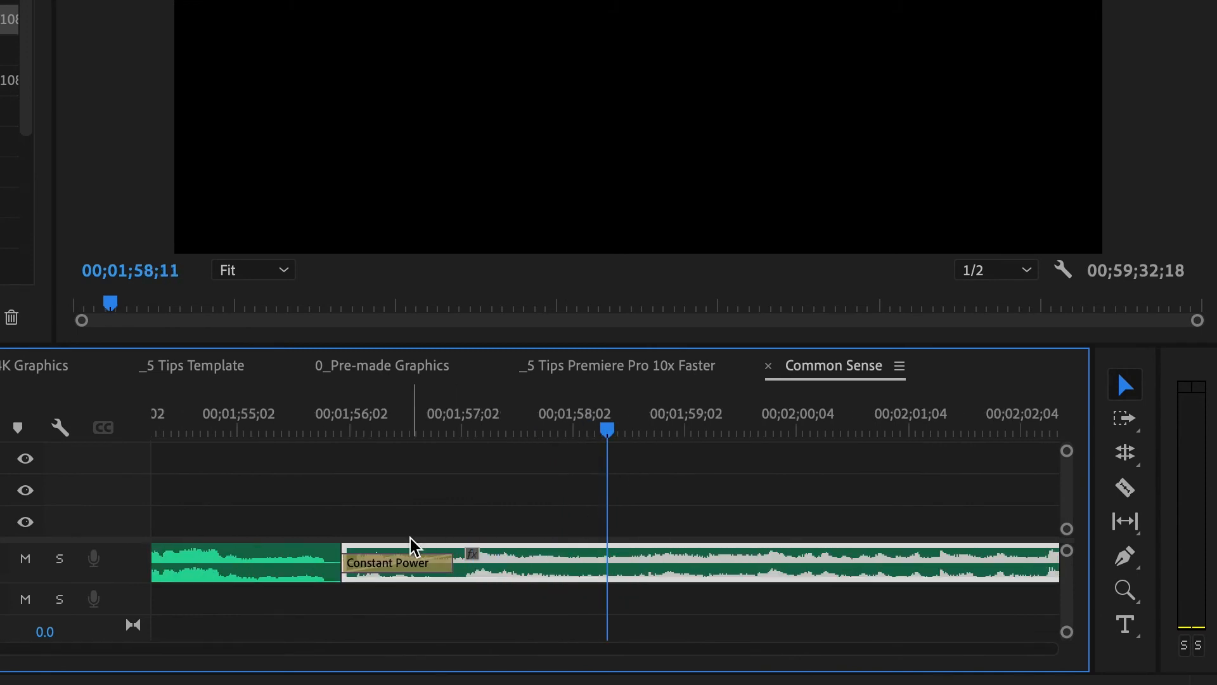
click(400, 577)
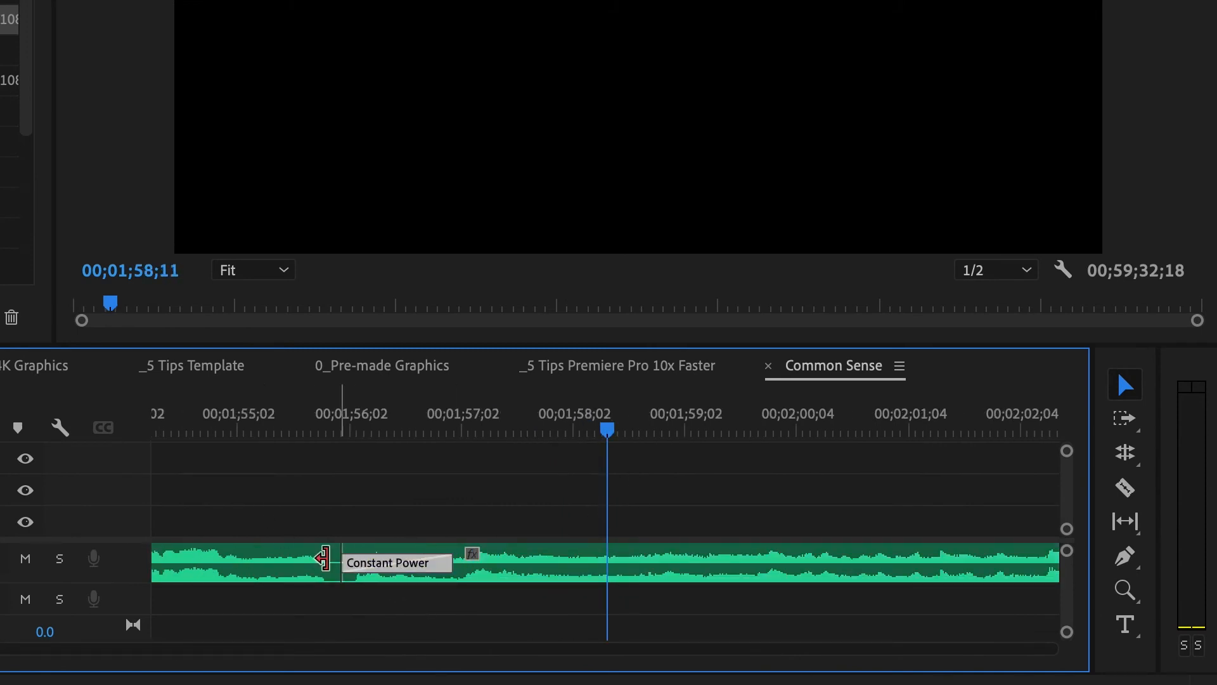
- Delete the three music clips following the first two on A1 and try filling the gap with copies of the first two
key(minus)
key(minus)
key(minus)
key(minus)
key(minus)
key(minus)
key(minus)
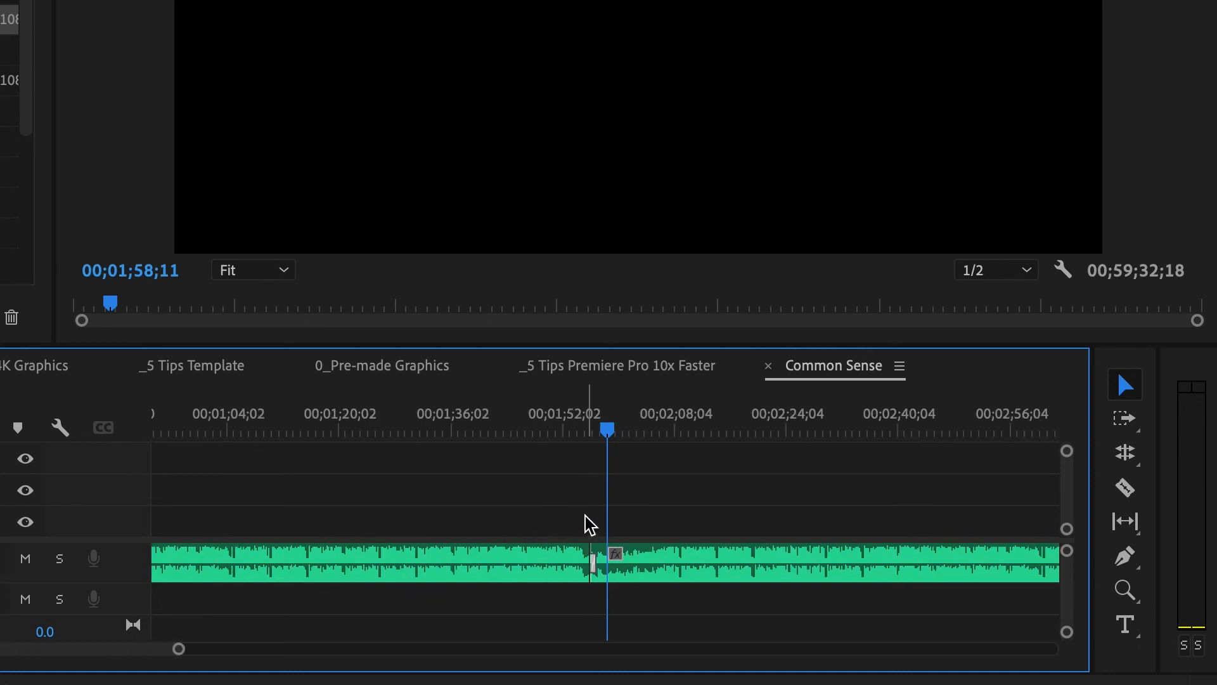
drag(290, 488, 405, 570)
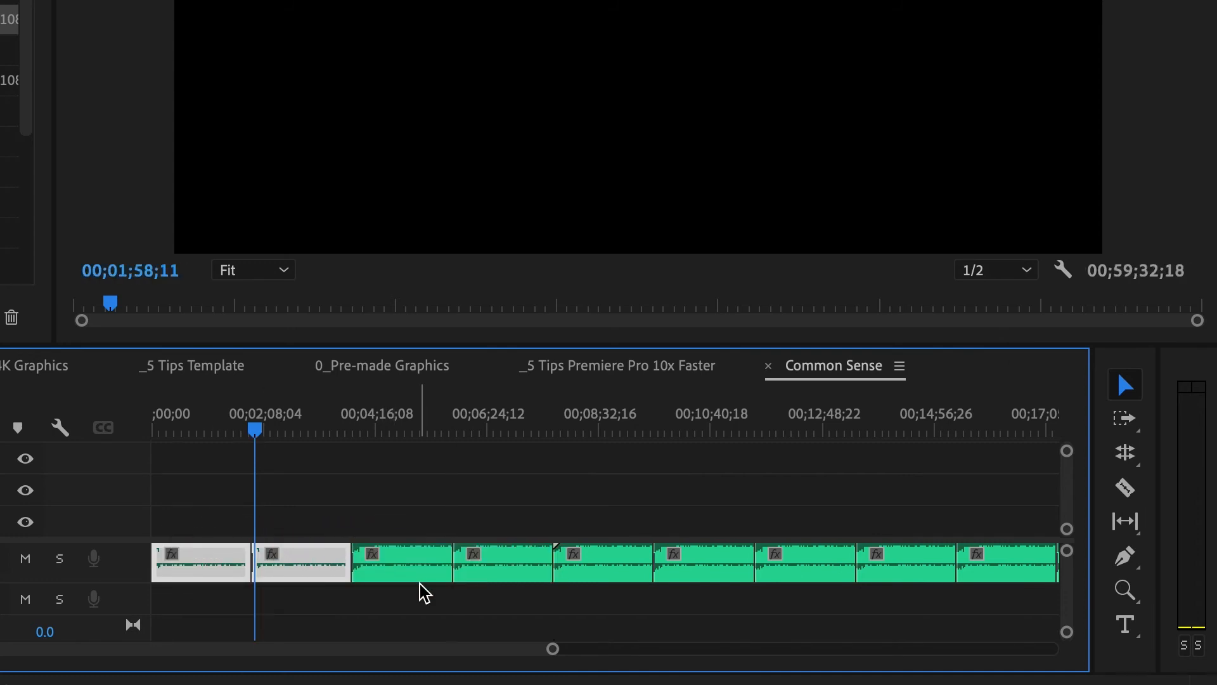
drag(405, 520, 653, 589)
key(Delete)
drag(319, 620, 215, 555)
drag(215, 555, 501, 563)
drag(383, 558, 566, 567)
- Undo the clip duplication and deletion to restore the original music loop on A1
key(super+z)
key(super+z)
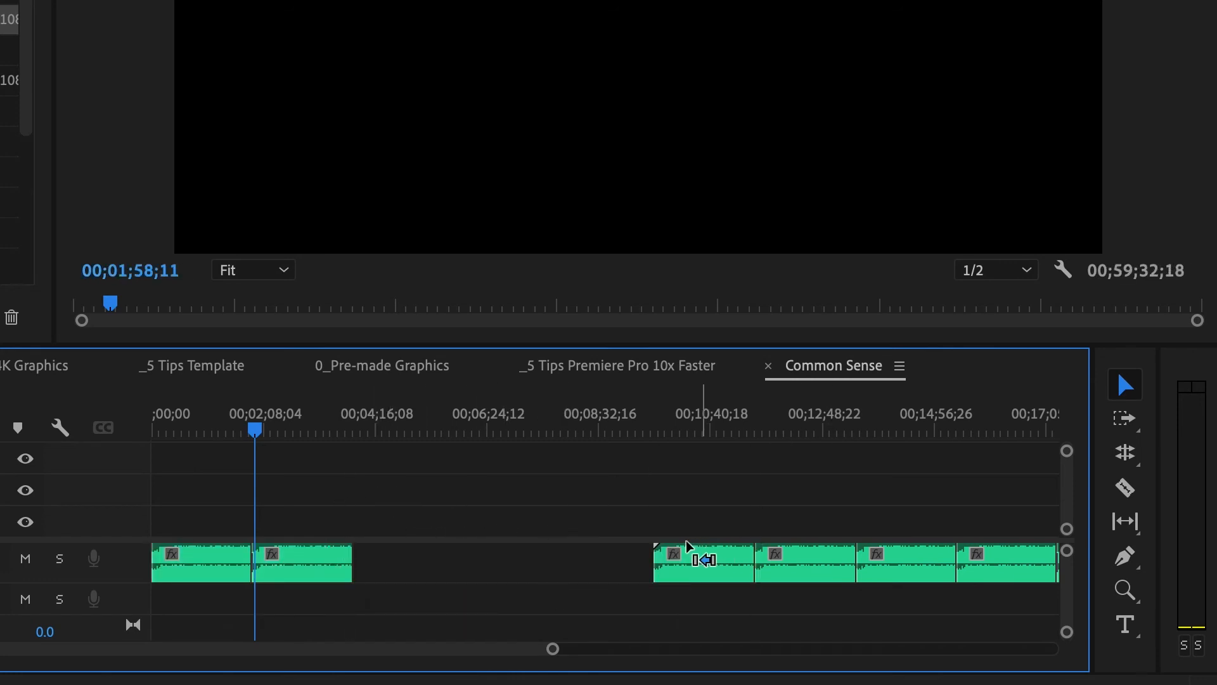
key(super+shift+z)
key(backslash)
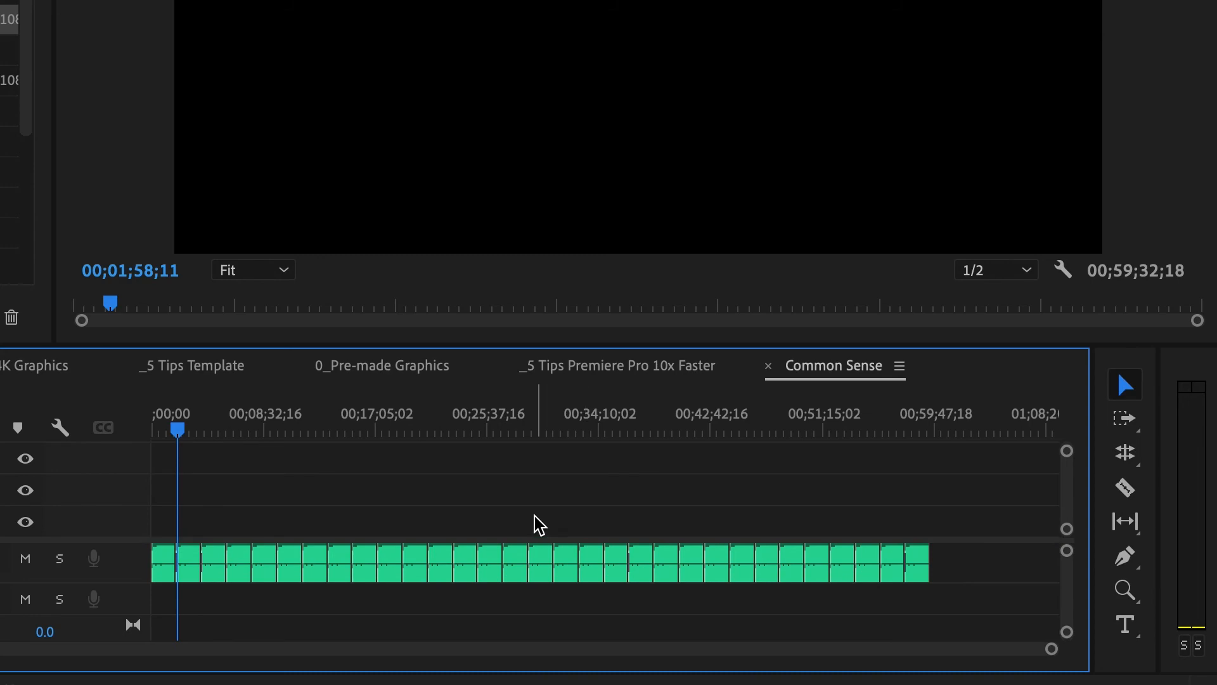
- Look over the whole Common Sense sequence, scrubbing from 00;58;47;15 back to its start
key(equal)
key(equal)
key(equal)
key(backslash)
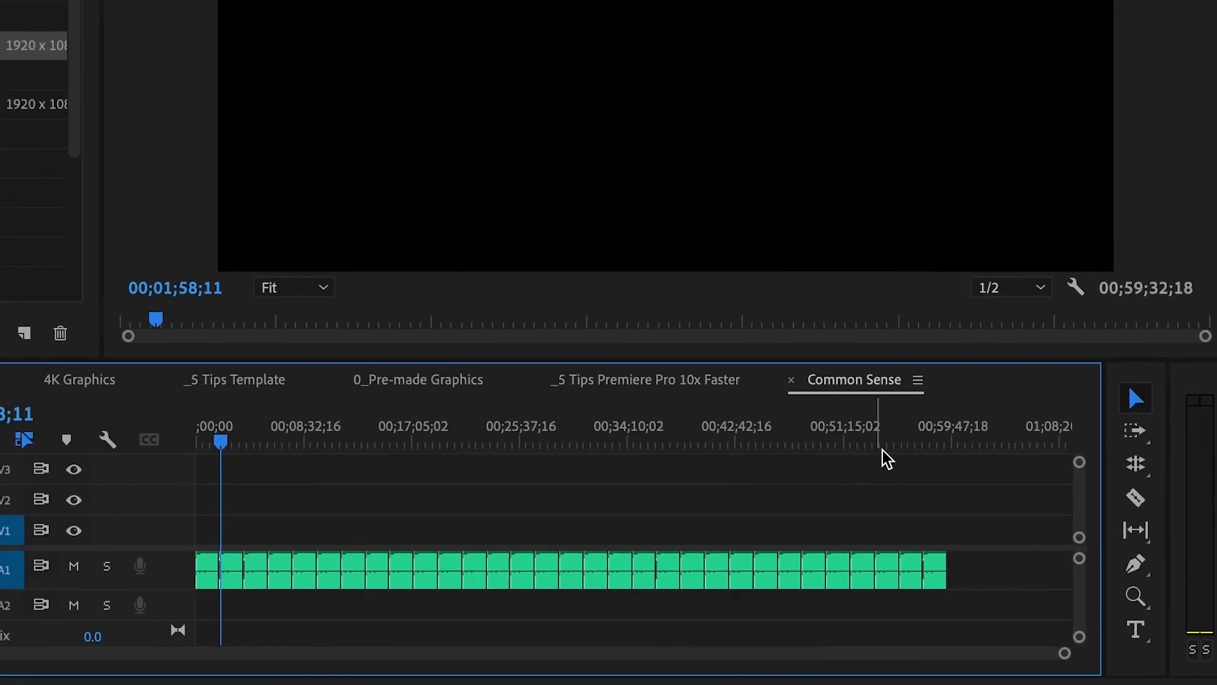
click(926, 435)
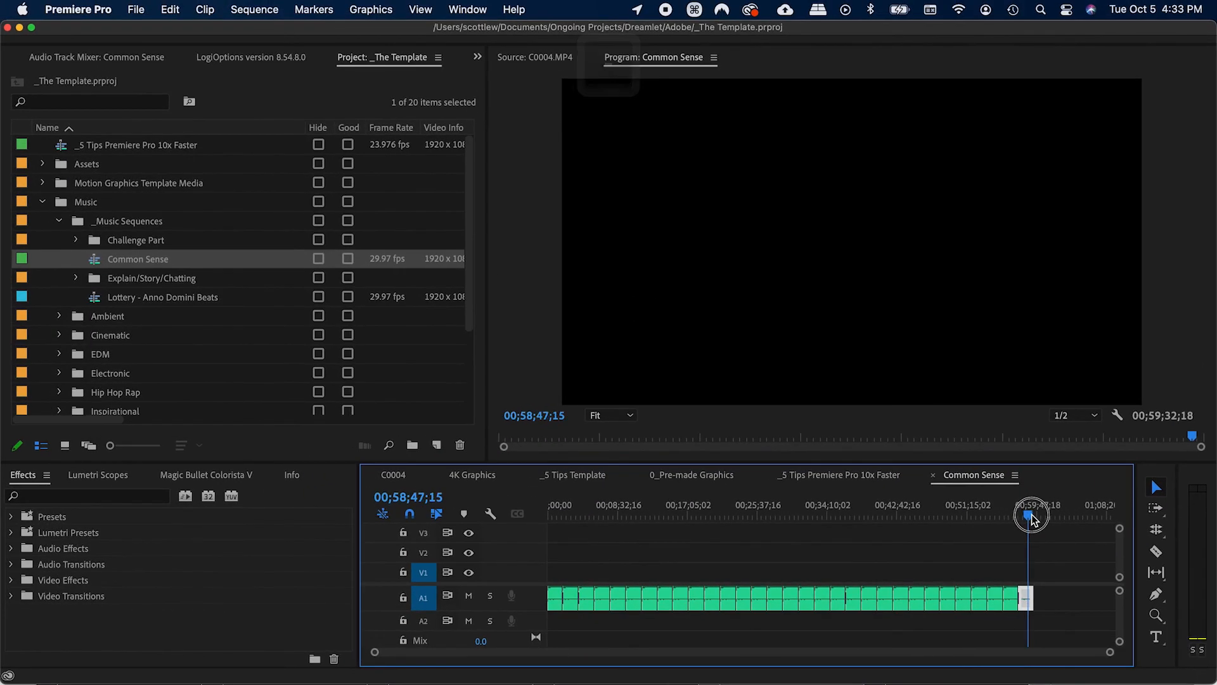
drag(1032, 517, 539, 517)
- Insert the Common Sense sequence into C0004 on V1 and A1, well after the existing clips
click(394, 475)
key(minus)
key(minus)
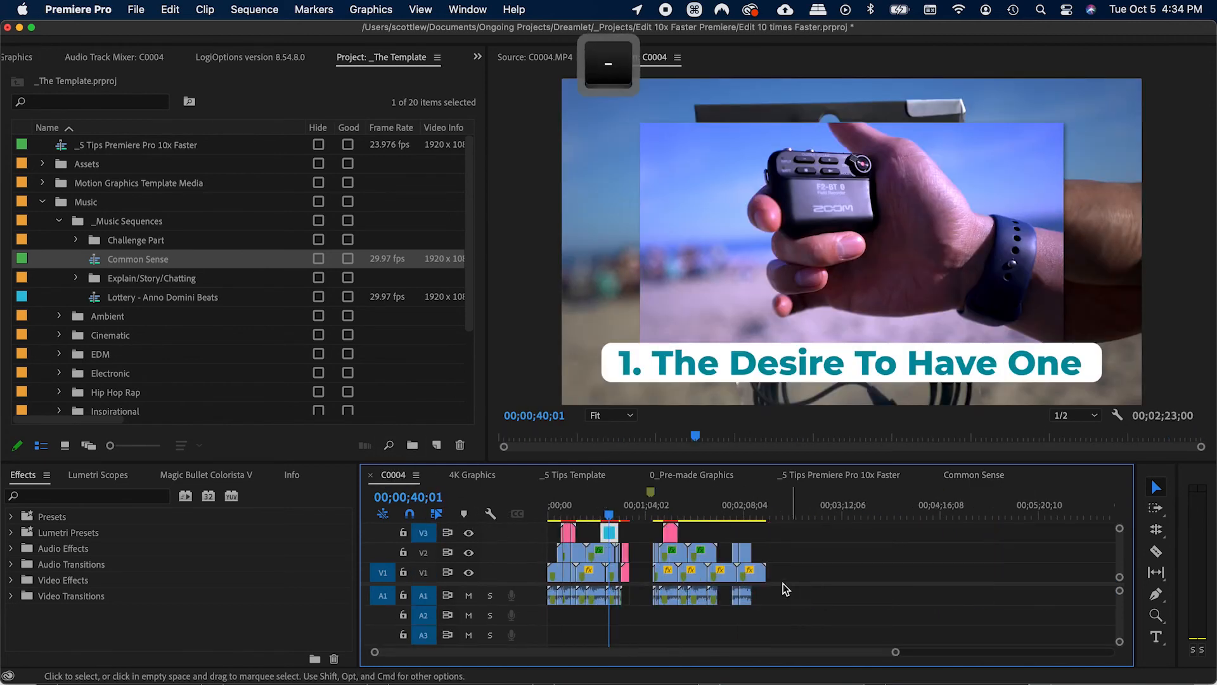
drag(95, 260, 930, 577)
- Try deleting only the video part of the Common Sense clip on V1 and undo the deletion
alt+click(966, 574)
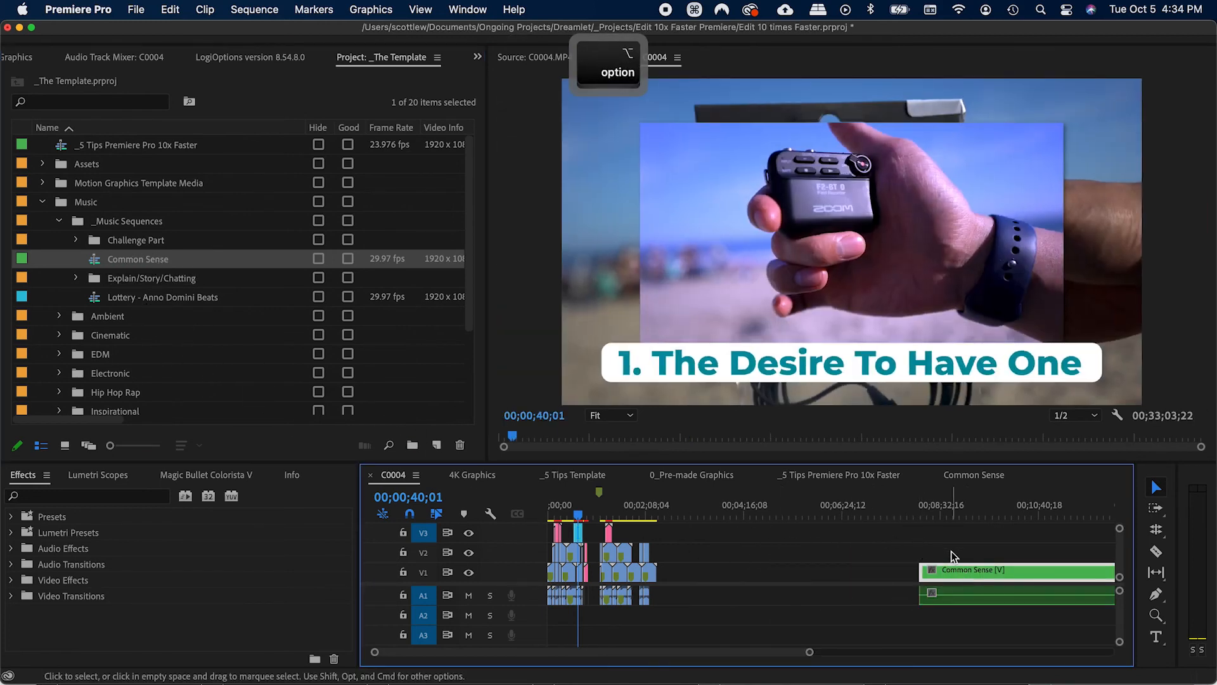
click(949, 505)
key(BackSpace)
key(minus)
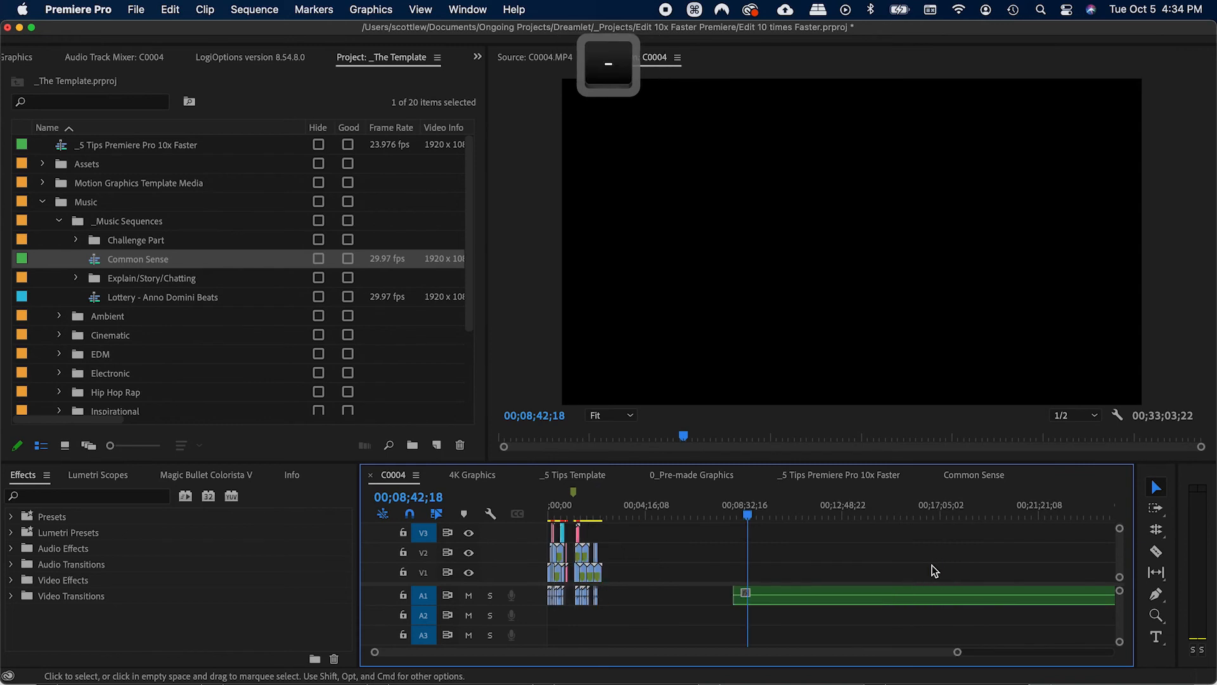
key(minus)
key(super+z)
- Remove only the video part of the Common Sense clip from V1, keeping its audio on A1
alt+click(712, 573)
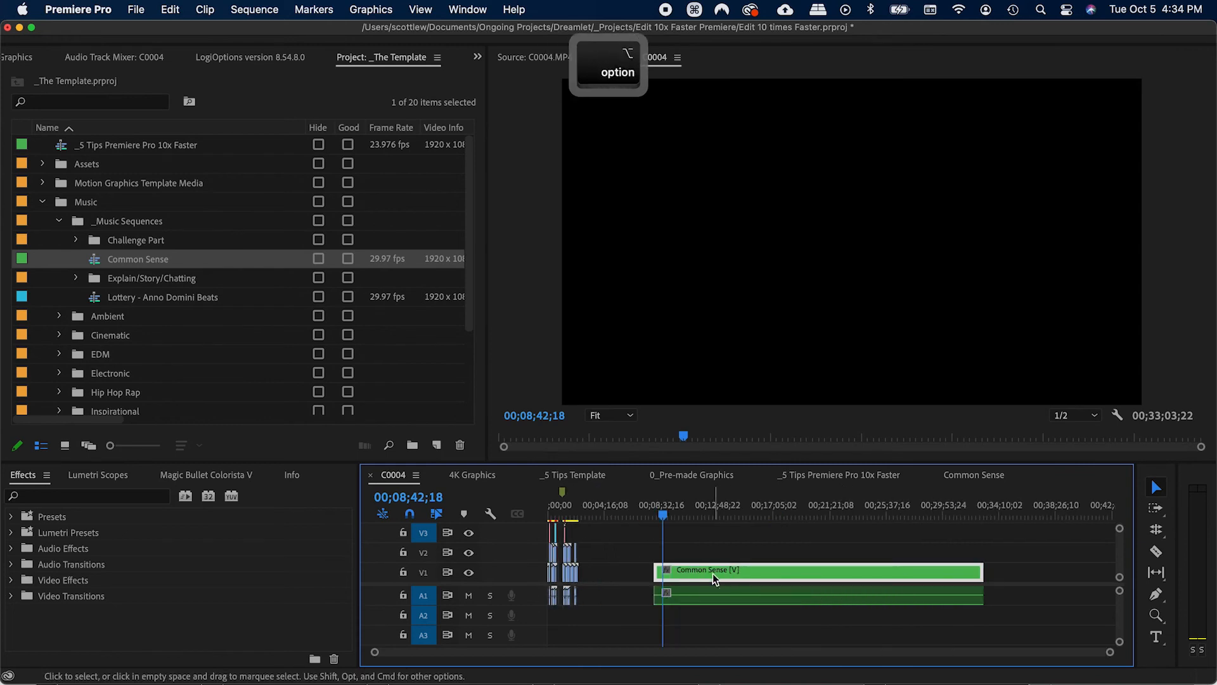
key(BackSpace)
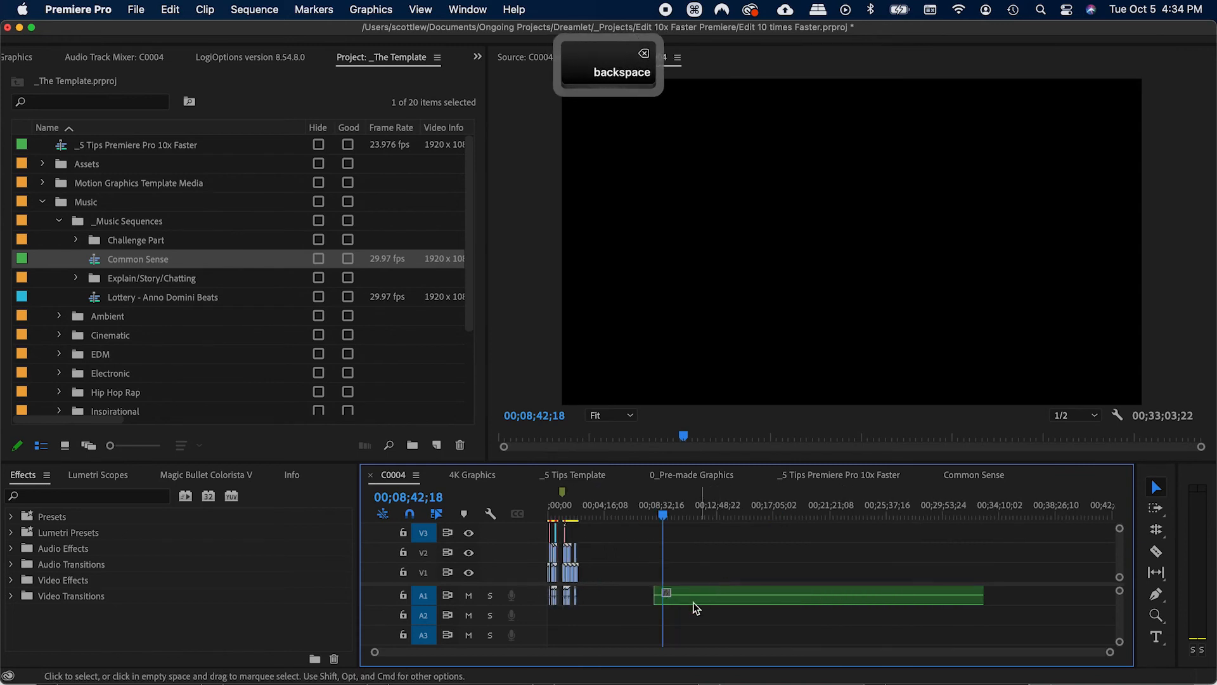
- Move the Common Sense audio clip to the start of track A3 and cut off everything past the end of the last video clip
drag(693, 594, 693, 644)
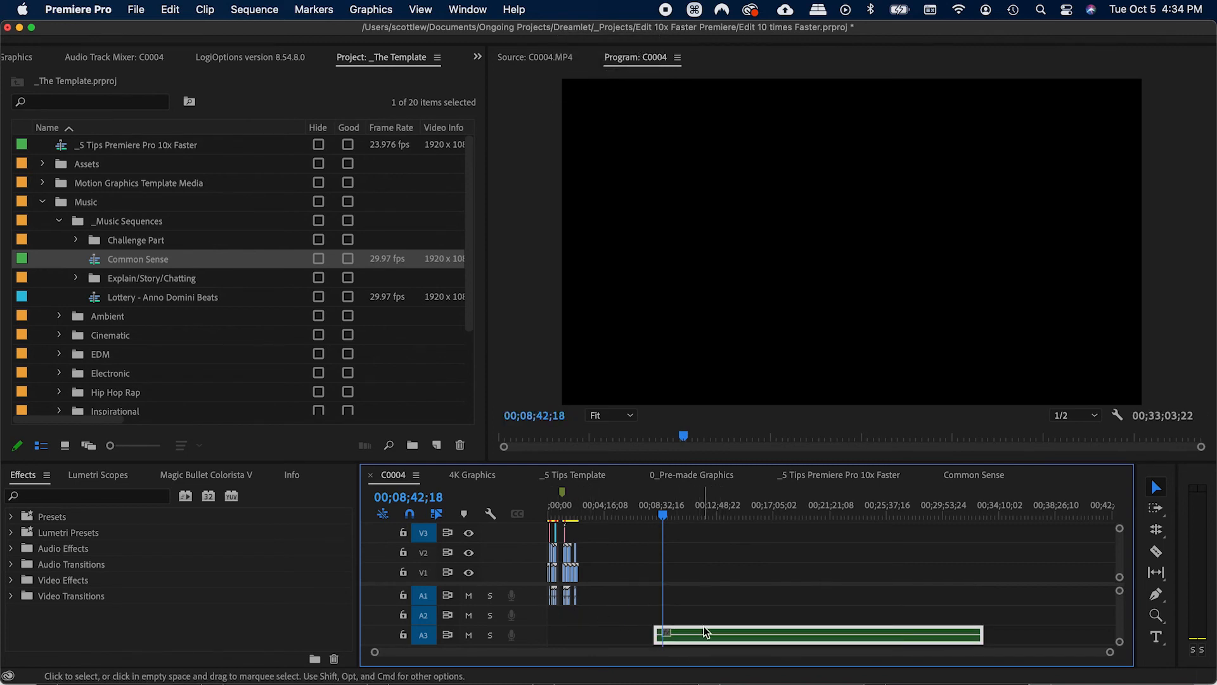
drag(707, 634, 601, 636)
key(c)
click(585, 634)
key(v)
click(622, 630)
key(BackSpace)
- Check the trimmed music on A3 against the clips in C0004, from the beginning of the sequence onward
drag(620, 511, 549, 508)
key(=)
key(=)
key(=)
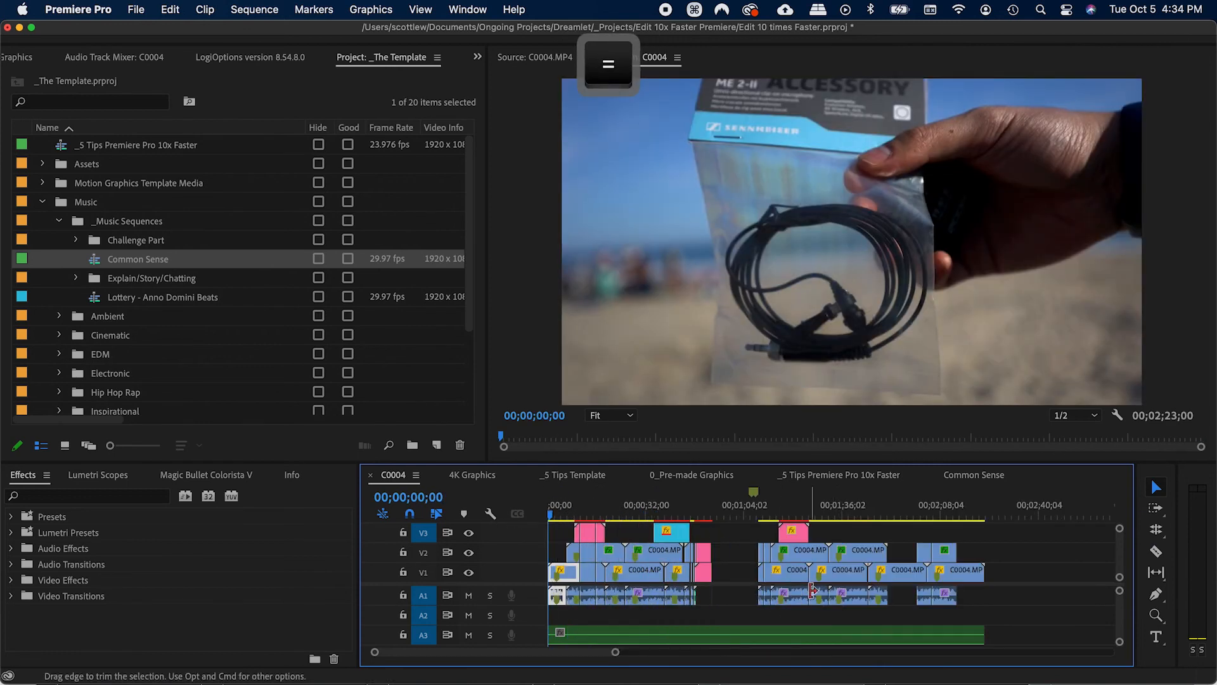
key(minus)
drag(578, 511, 641, 516)
- Open the Common Sense sequence and examine the Audio 1 volume in its Audio Track Mixer
click(975, 475)
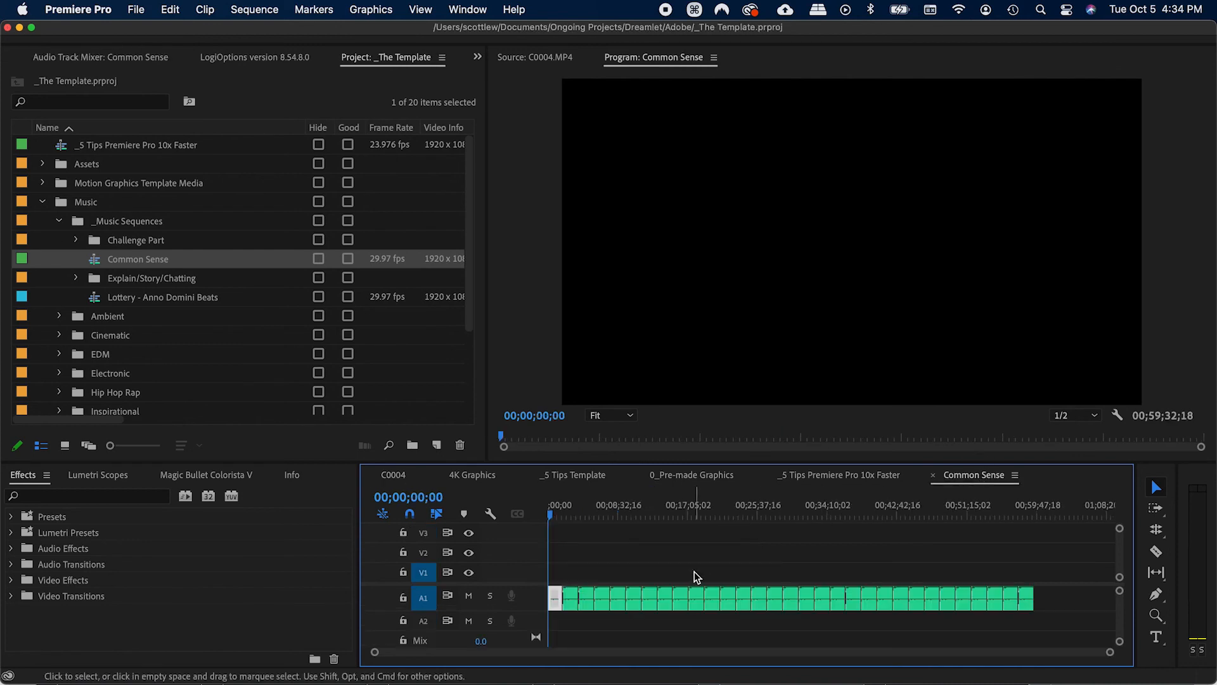
key(shift+a)
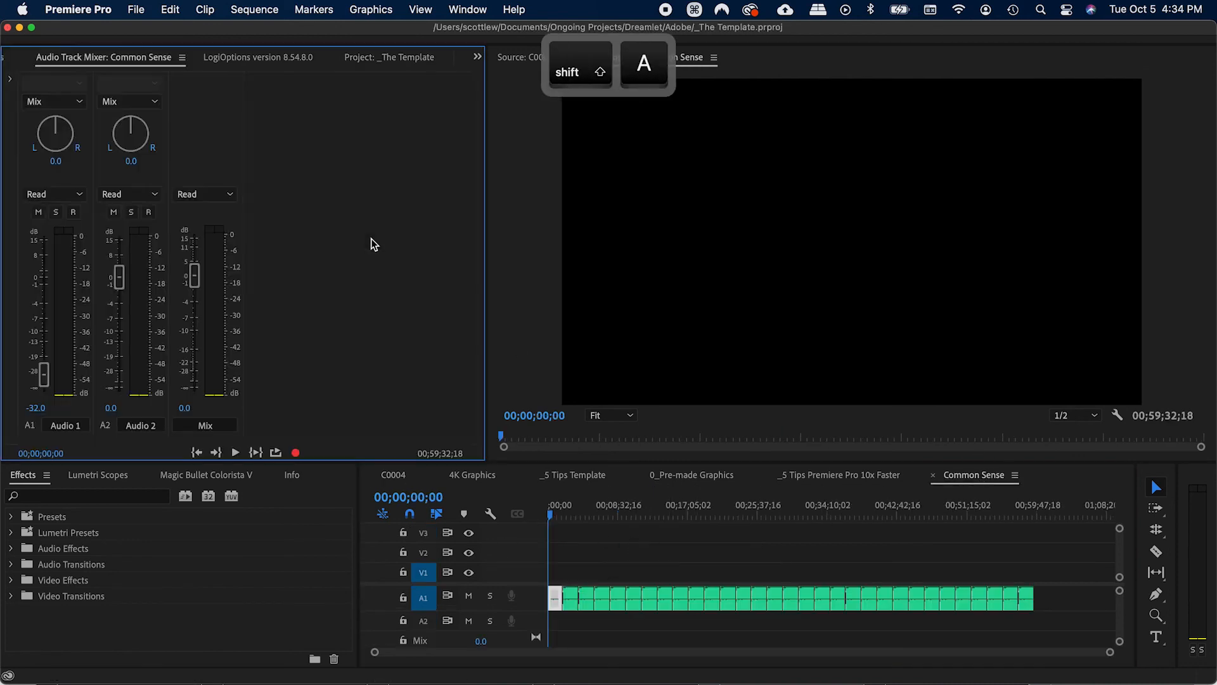
click(632, 535)
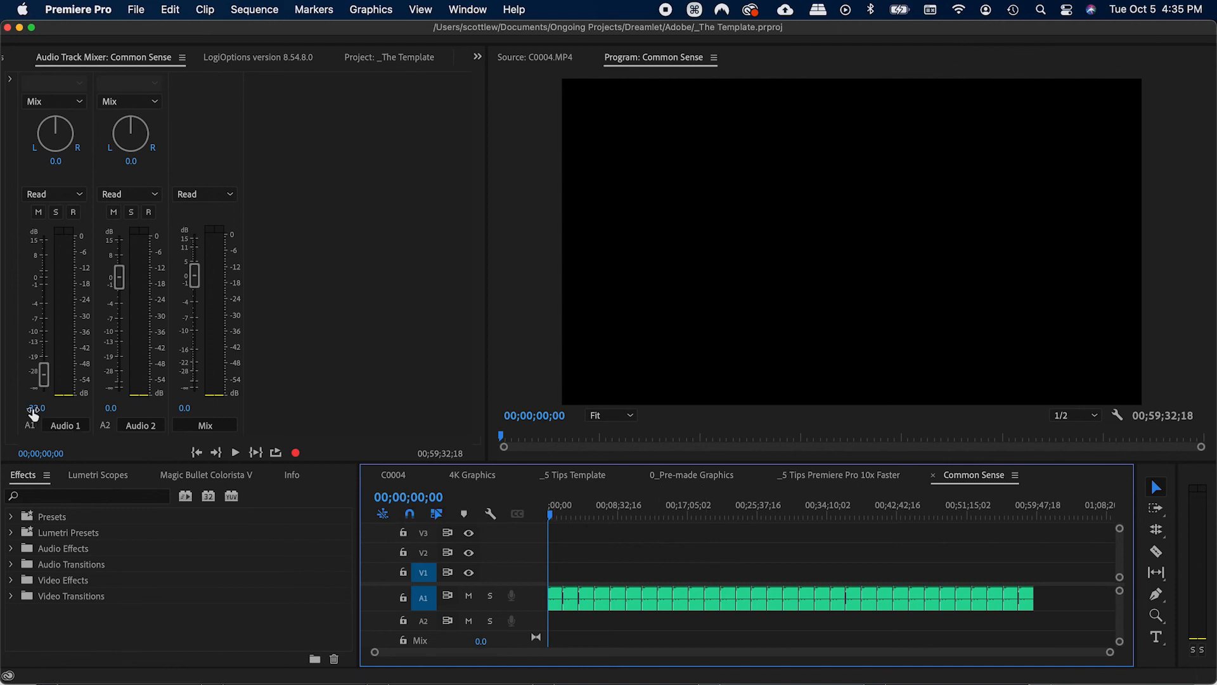
- Return to the C0004 sequence and save the Edit 10 times Faster project
key(equal)
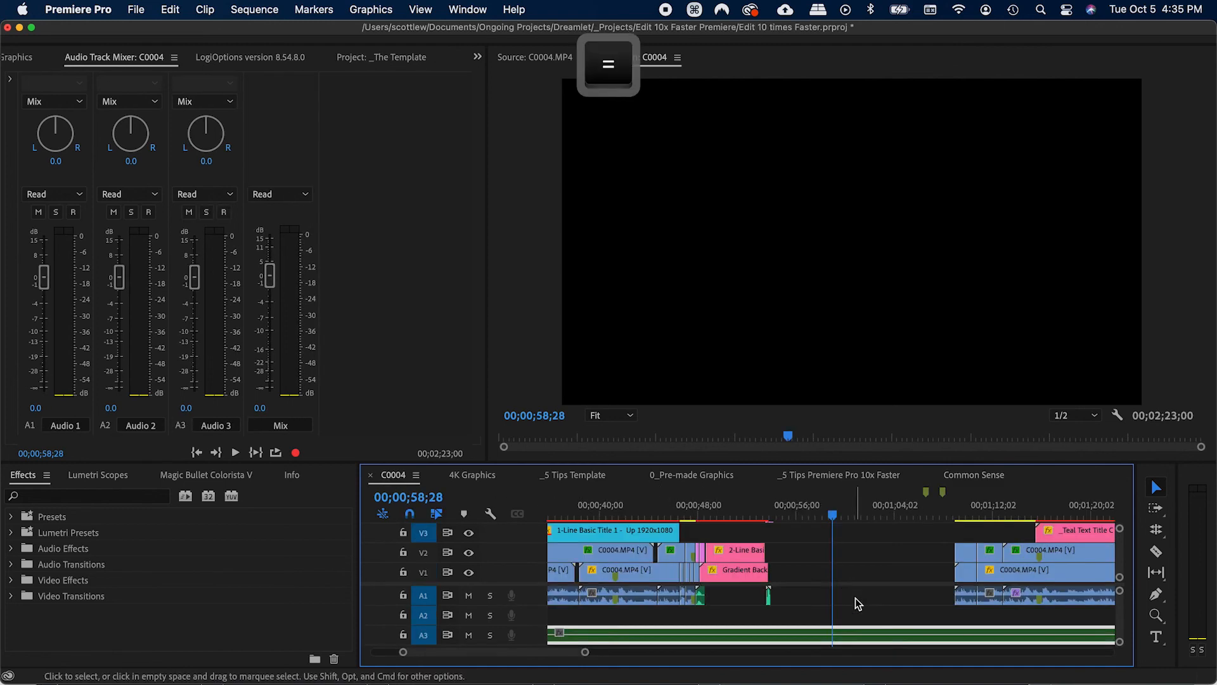
click(980, 477)
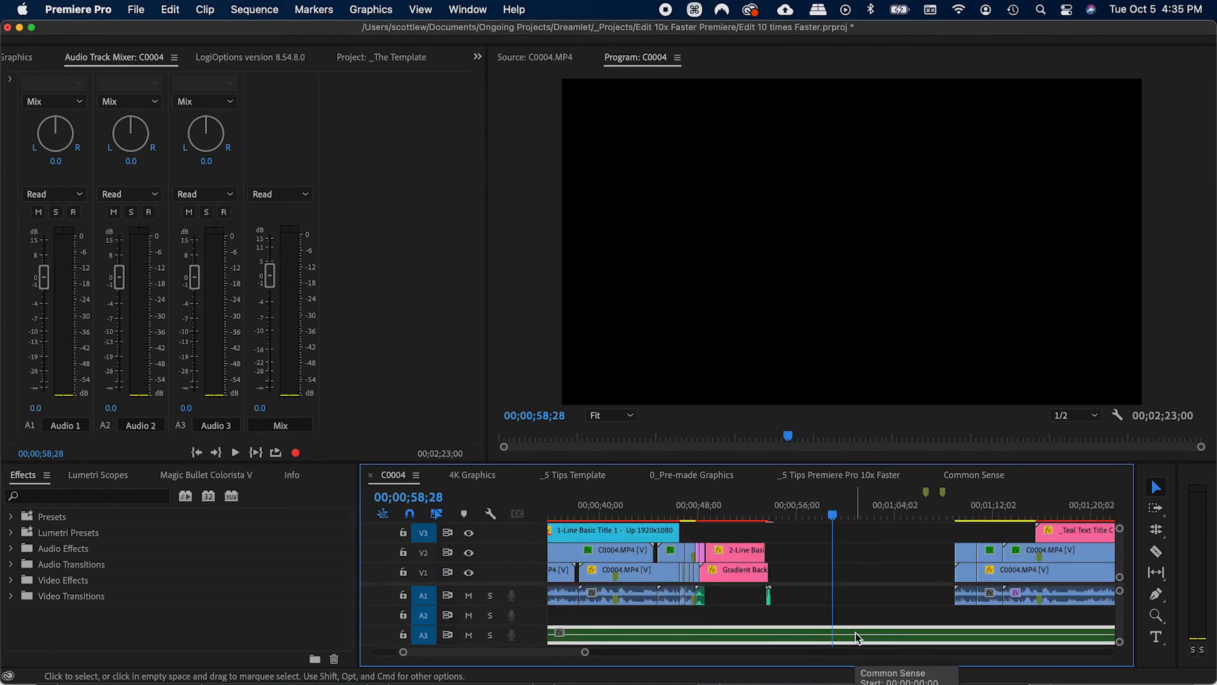
key(super+s)
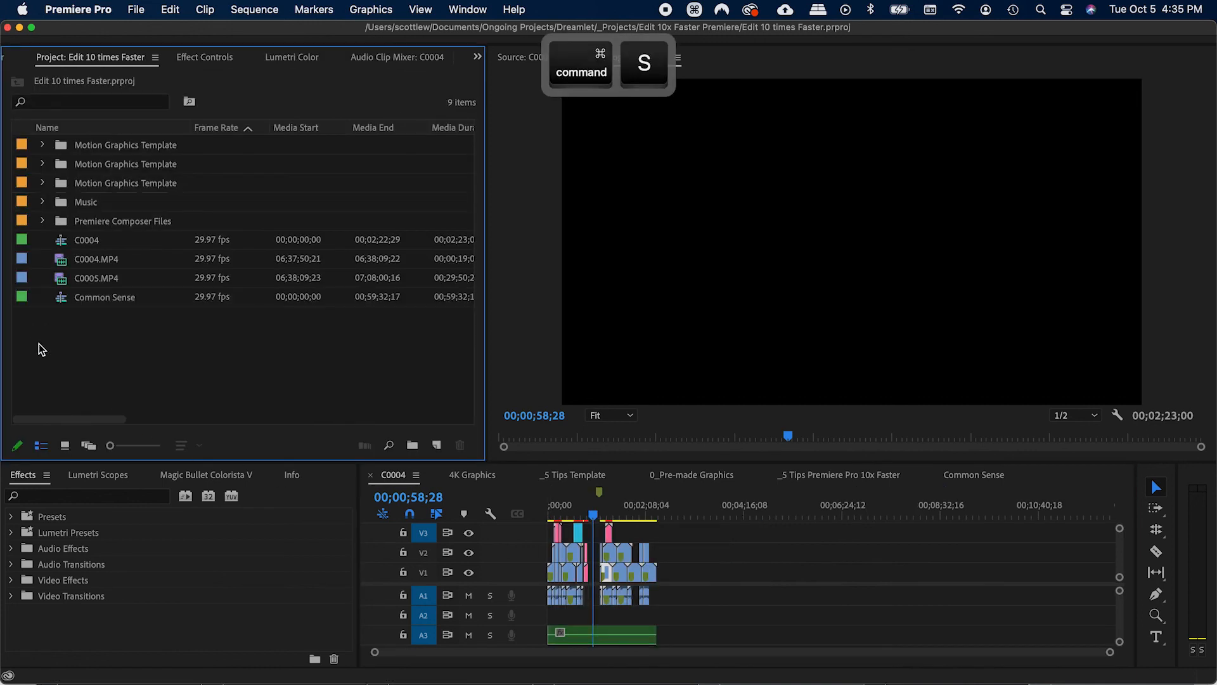
key(shift+z)
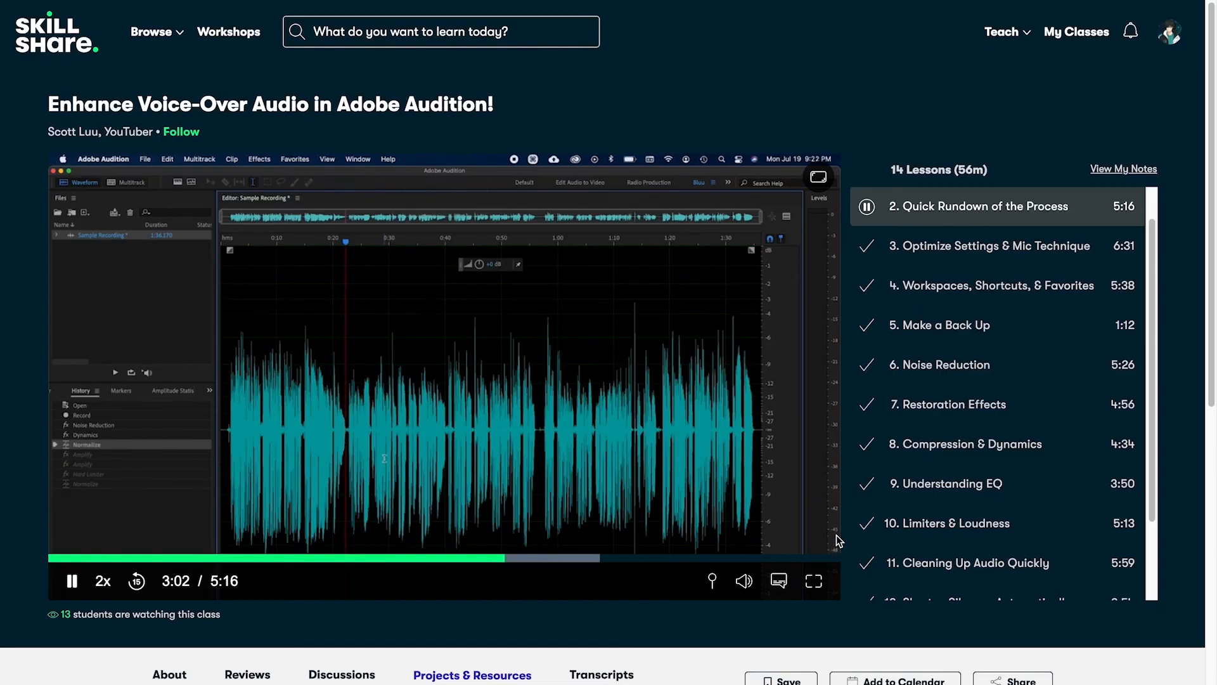
- Skip ahead to about 3:38 in the Quick Rundown of the Process lesson on Skillshare
click(591, 559)
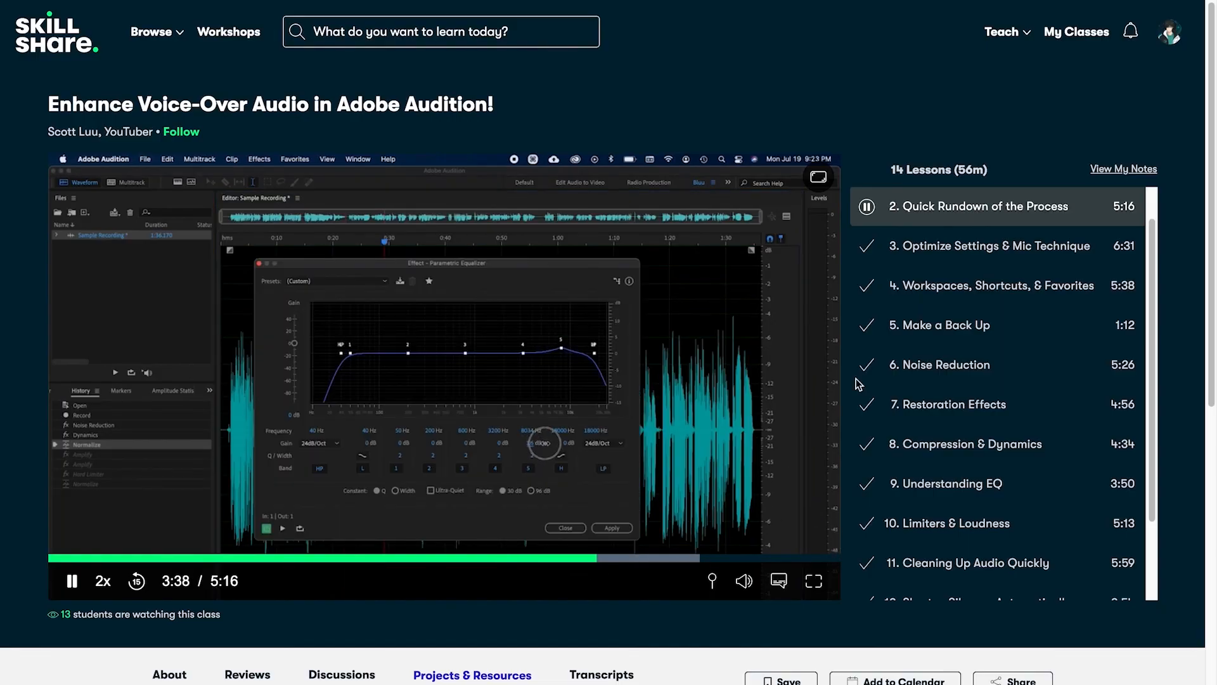